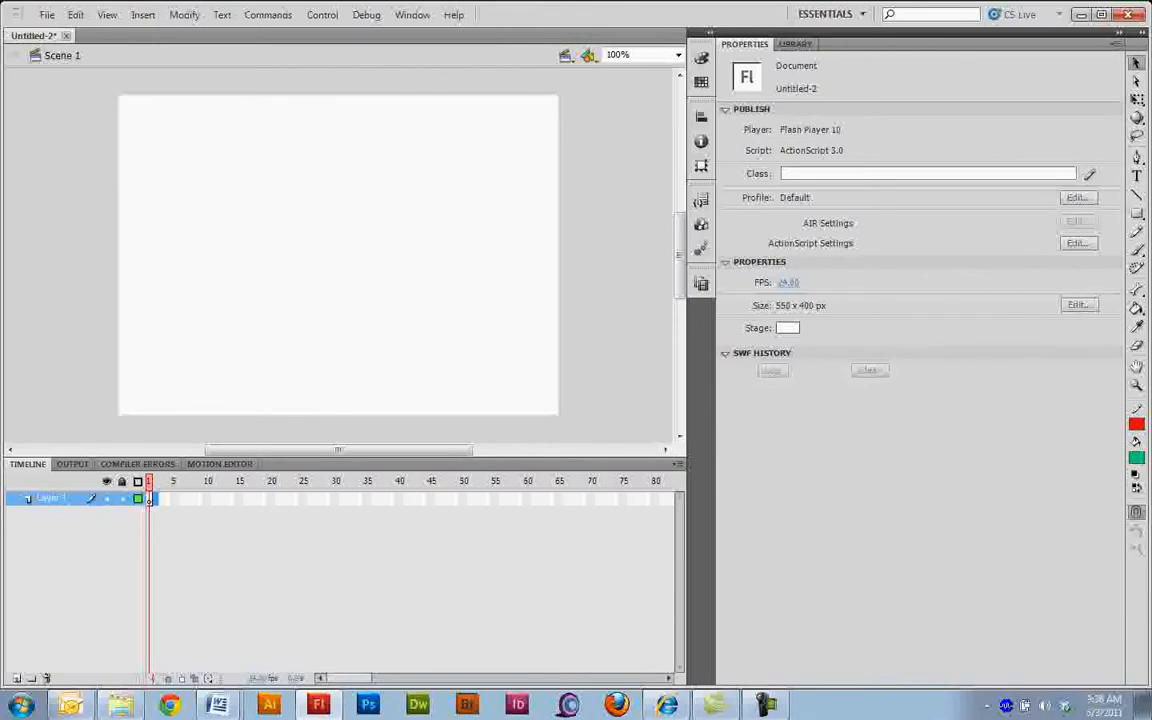
- Draw a green square with a red outline, about 32.5 px wide, near the stage's left edge in frame 1
left_click(150, 499)
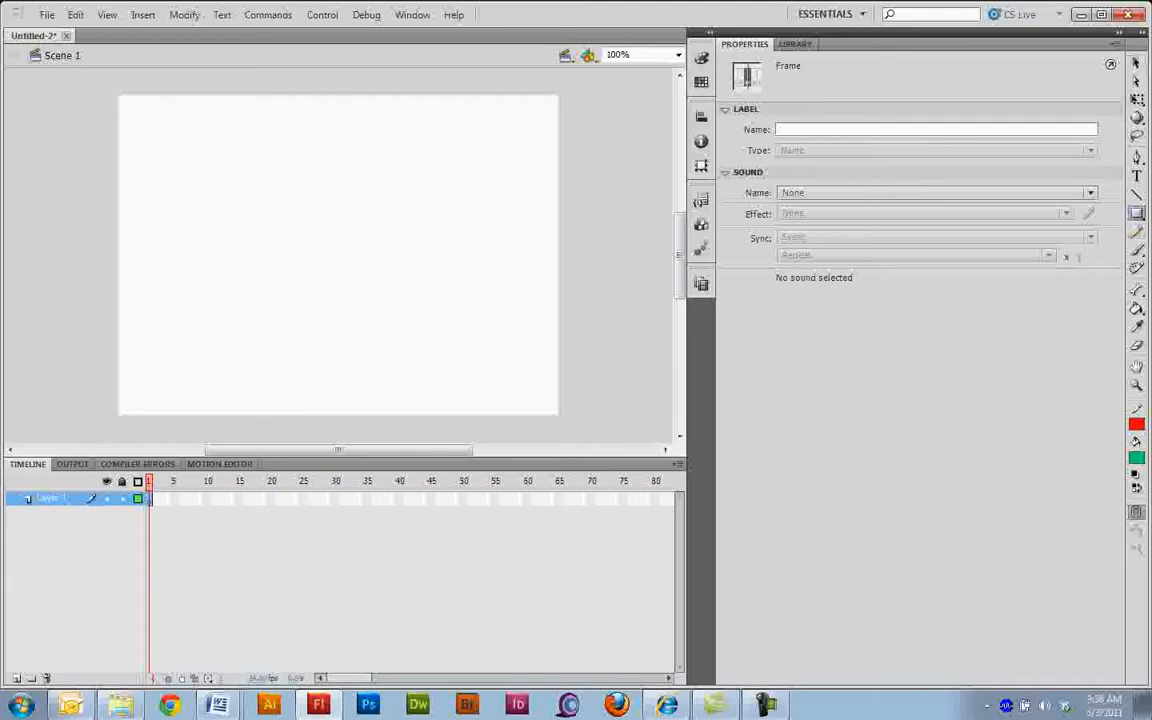
left_click(1136, 213)
left_click_drag(168, 266, 168, 266)
key("v")
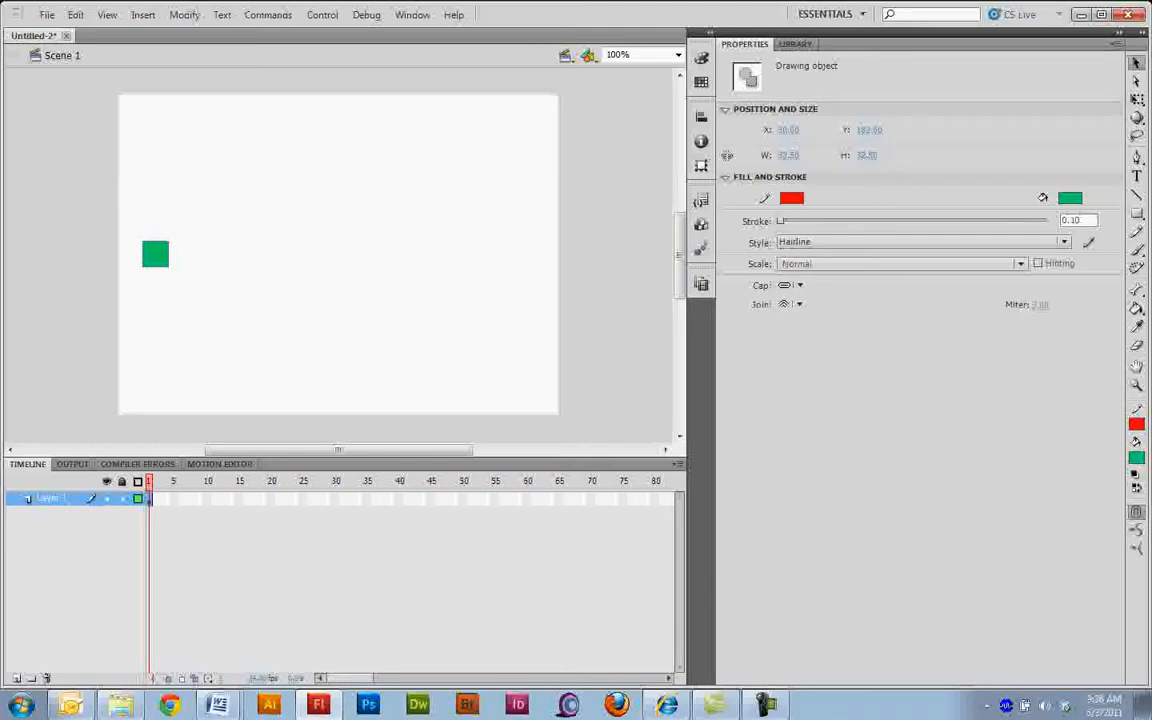
- Add a keyframe at frame 2 and nudge the square right to about X 36
key("F6")
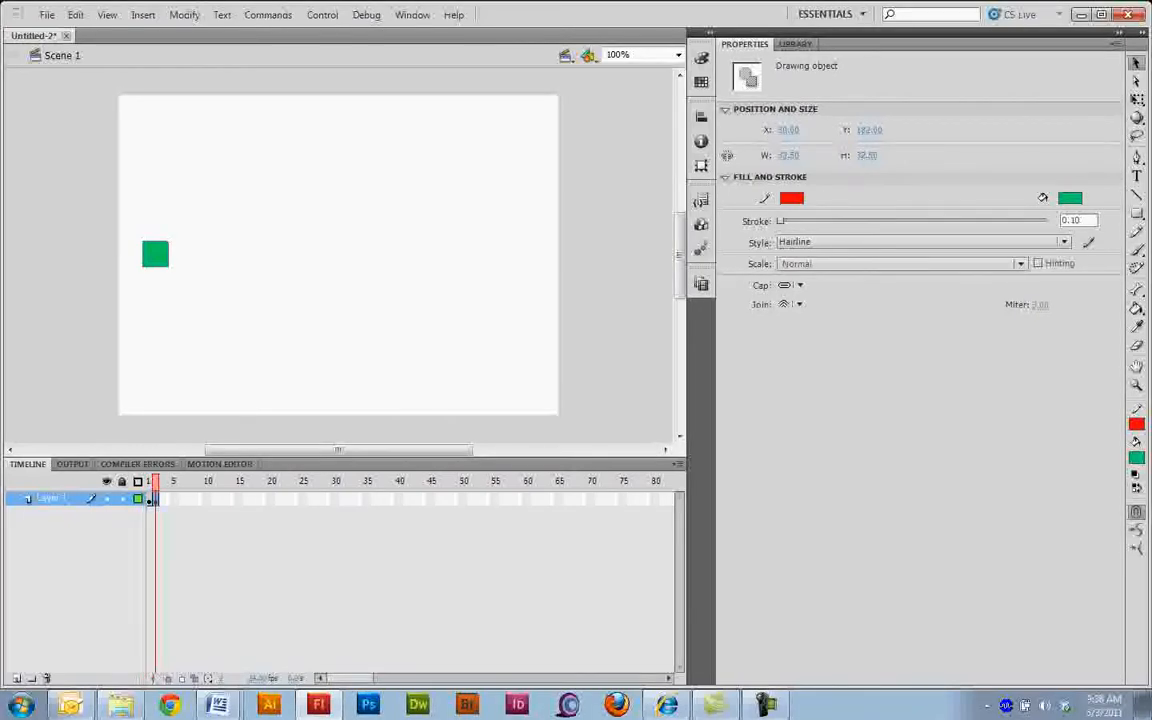
left_click_drag(129, 226, 182, 277)
key("Right")
key("Right")
key("Right")
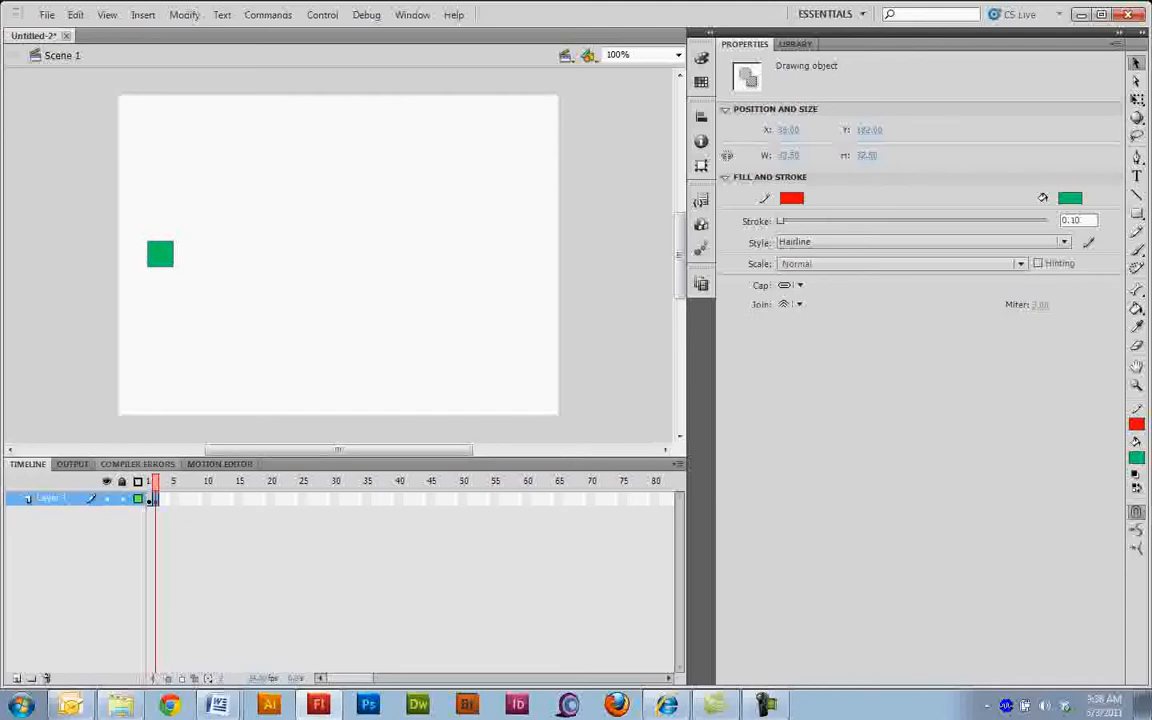
- Add a keyframe at frame 3 and nudge the square right to about X 42
key("F6")
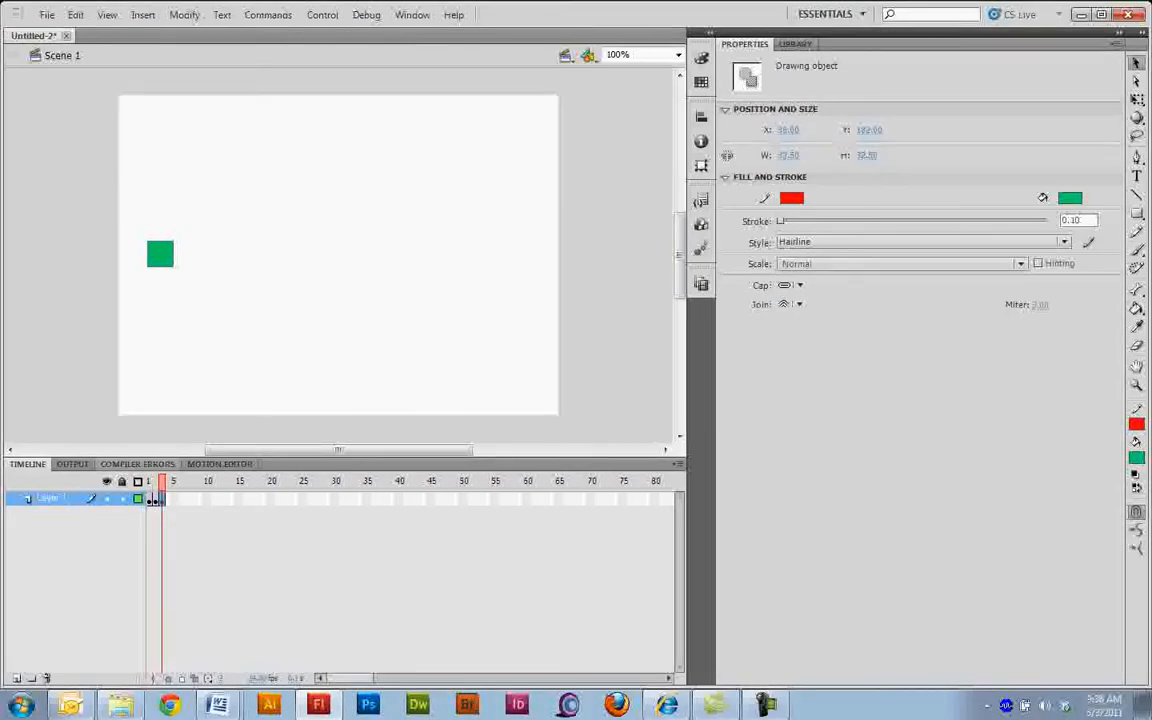
left_click_drag(135, 227, 203, 299)
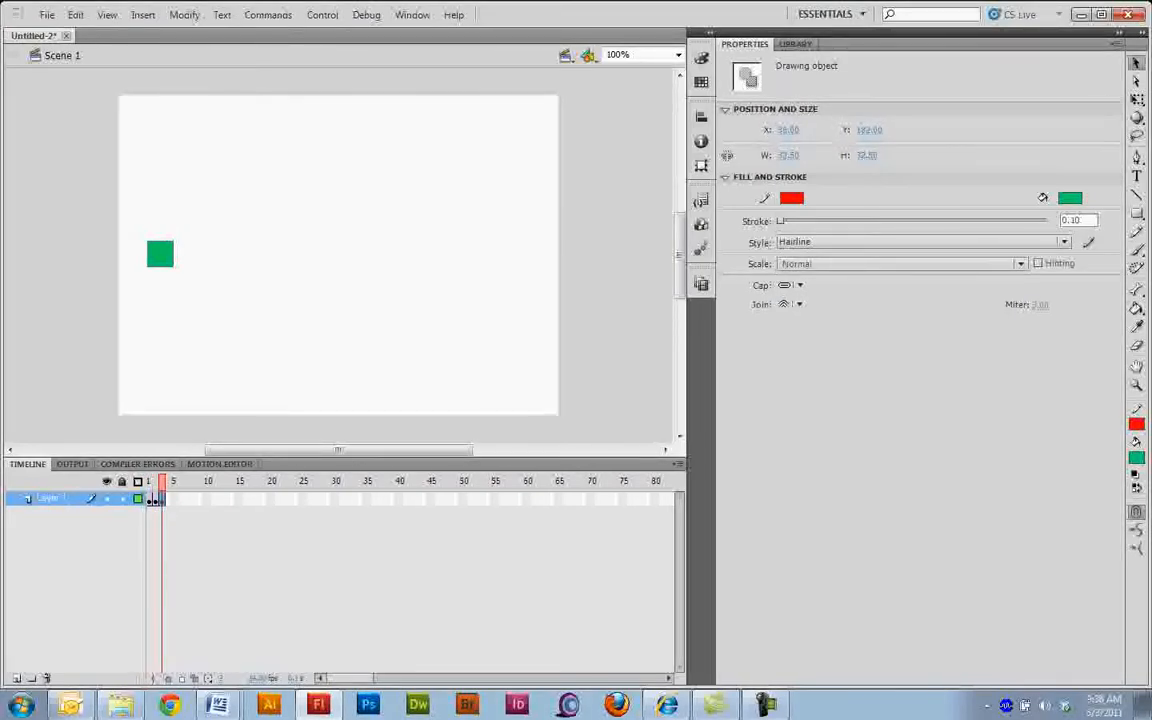
key("Right")
key("Right")
key("Right")
- Add a keyframe at frame 4 and nudge the square right to about X 48
key("F6")
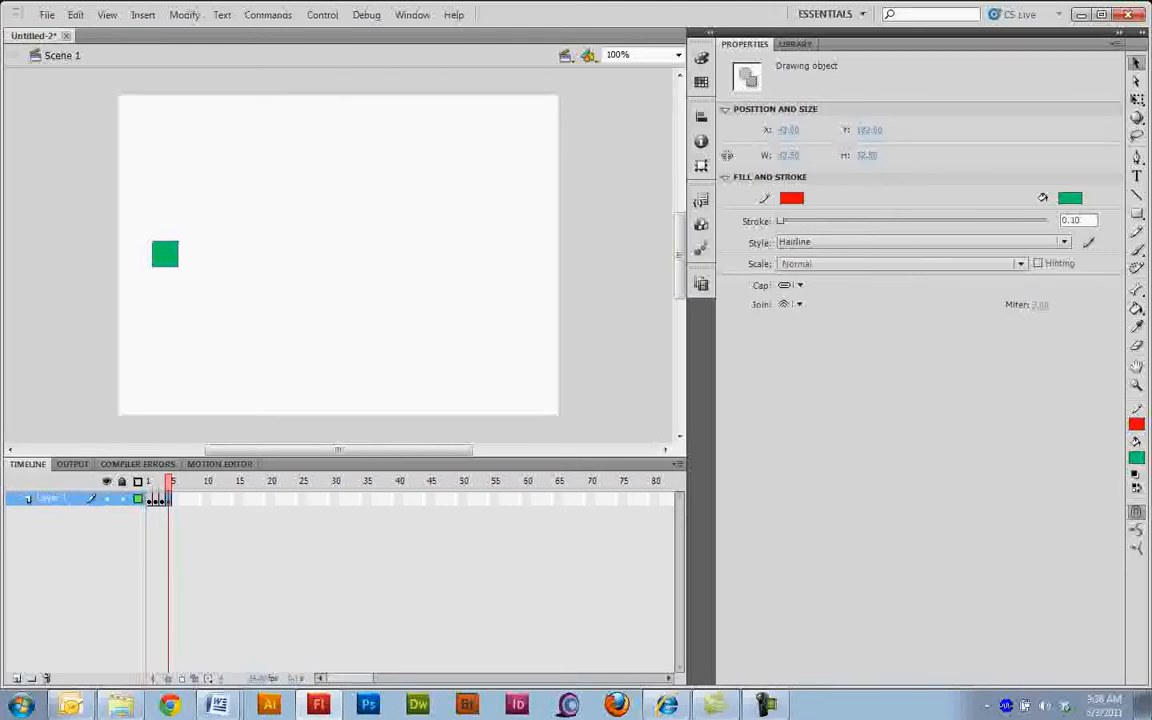
key("Right")
key("Right")
key("Right")
key("Right")
key("Right")
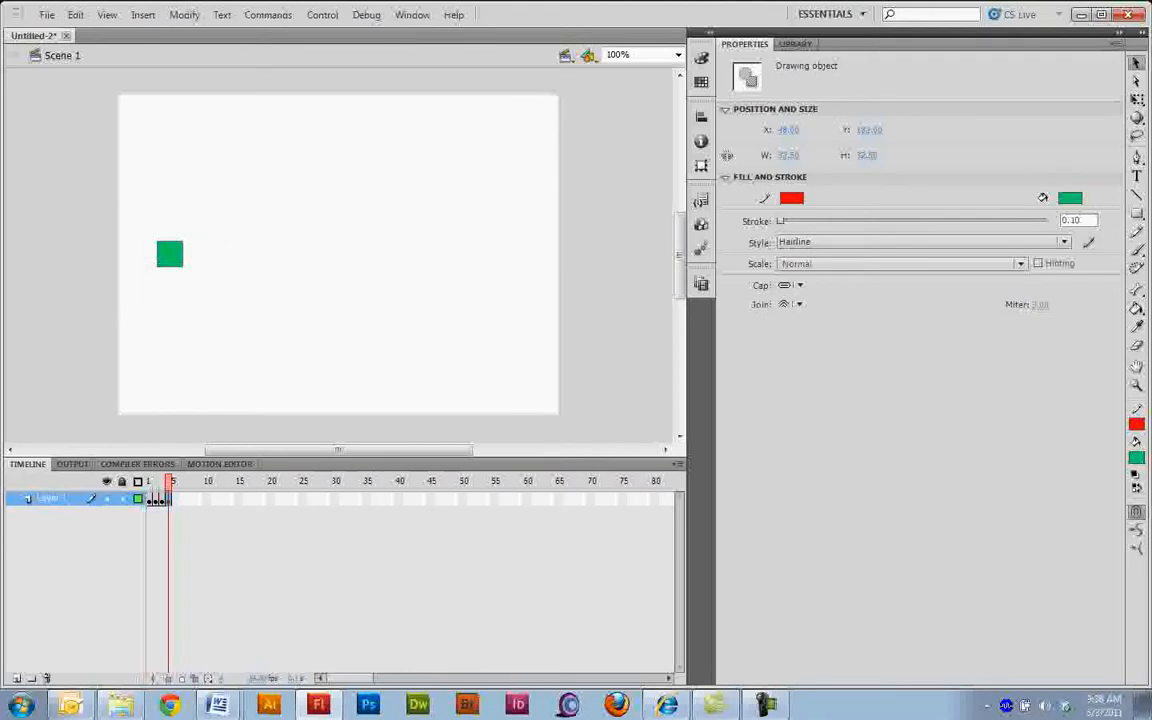
- Add a keyframe at frame 5 and nudge the square farther right in small increments
key("F6")
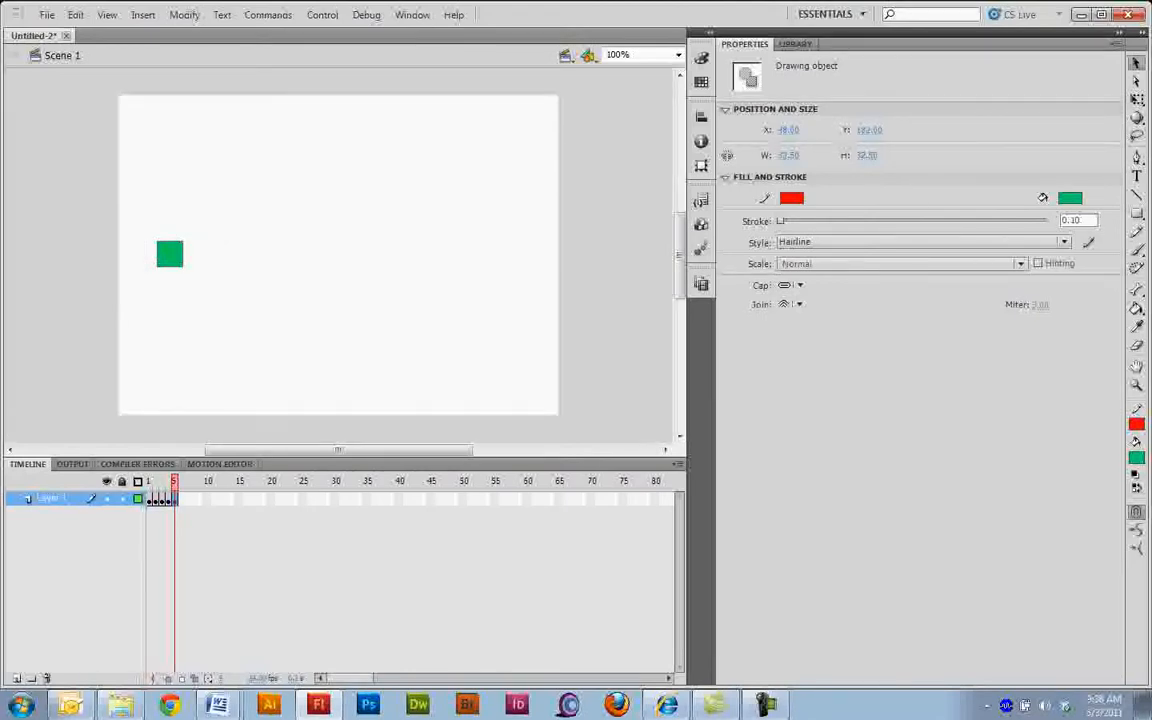
key("Right")
key("Right")
key("Right")
key("Right")
key("Right")
key("Right")
key("Right")
key("Right")
key("Right")
key("Right")
- Add a keyframe at frame 6 and shift the square another short distance to the right
key("F6")
key("Right")
key("Right")
key("Right")
key("Right")
key("Right")
key("Right")
key("Right")
key("Right")
key("Right")
key("Right")
key("Right")
key("Right")
key("Right")
key("Right")
key("Right")
key("Right")
key("Right")
key("Right")
key("Right")
key("Right")
- Add a keyframe at frame 7 and nudge the square right to about X 99
key("F6")
key("Right")
key("Right")
key("Right")
key("Right")
key("Right")
key("Right")
key("Right")
key("Right")
key("Right")
key("Right")
key("Right")
key("Right")
key("Right")
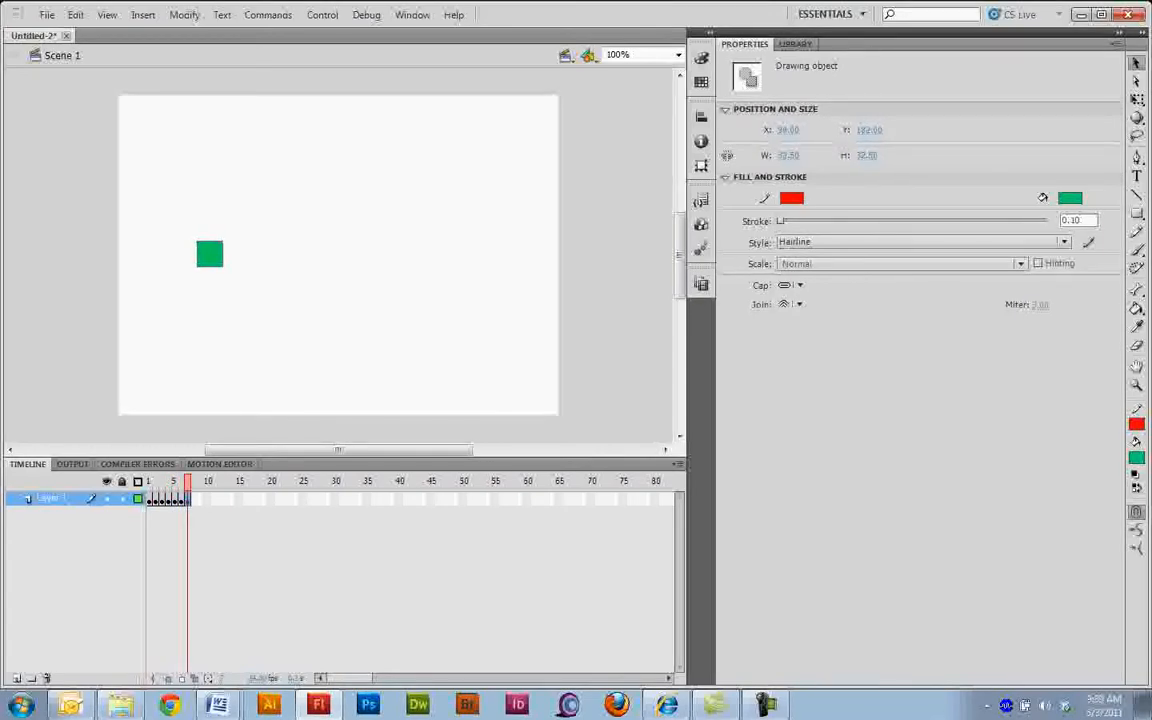
- Add a keyframe at frame 8 and nudge the square farther right along the same horizontal line
key("F6")
key("Right")
key("Right")
key("Right")
key("Right")
key("Right")
key("Right")
key("Right")
key("Right")
key("Right")
key("Right")
key("Right")
key("Right")
key("Right")
key("Right")
key("Right")
key("Right")
key("Right")
key("Right")
key("Right")
key("Right")
- Add a keyframe at frame 9 and nudge the square right by a similar distance
key("F6")
key("Right")
key("Right")
key("Right")
key("Right")
key("Right")
key("Right")
key("Right")
key("Right")
key("Right")
key("Right")
key("Right")
key("Right")
key("Right")
key("Right")
key("Right")
key("Right")
key("Right")
key("Right")
key("Right")
key("Right")
- Add a keyframe at frame 10 and nudge the square right to continue its horizontal movement
key("F6")
key("Right")
key("Right")
key("Right")
key("Right")
key("Right")
key("Right")
key("Right")
key("Right")
key("Right")
key("Right")
key("Right")
key("Right")
key("Right")
key("Right")
key("Right")
key("Right")
key("Right")
key("Right")
key("Right")
key("Right")
- Add a keyframe at frame 11 and move the square another small distance to the right
key("F6")
key("Right")
key("Right")
key("Right")
key("Right")
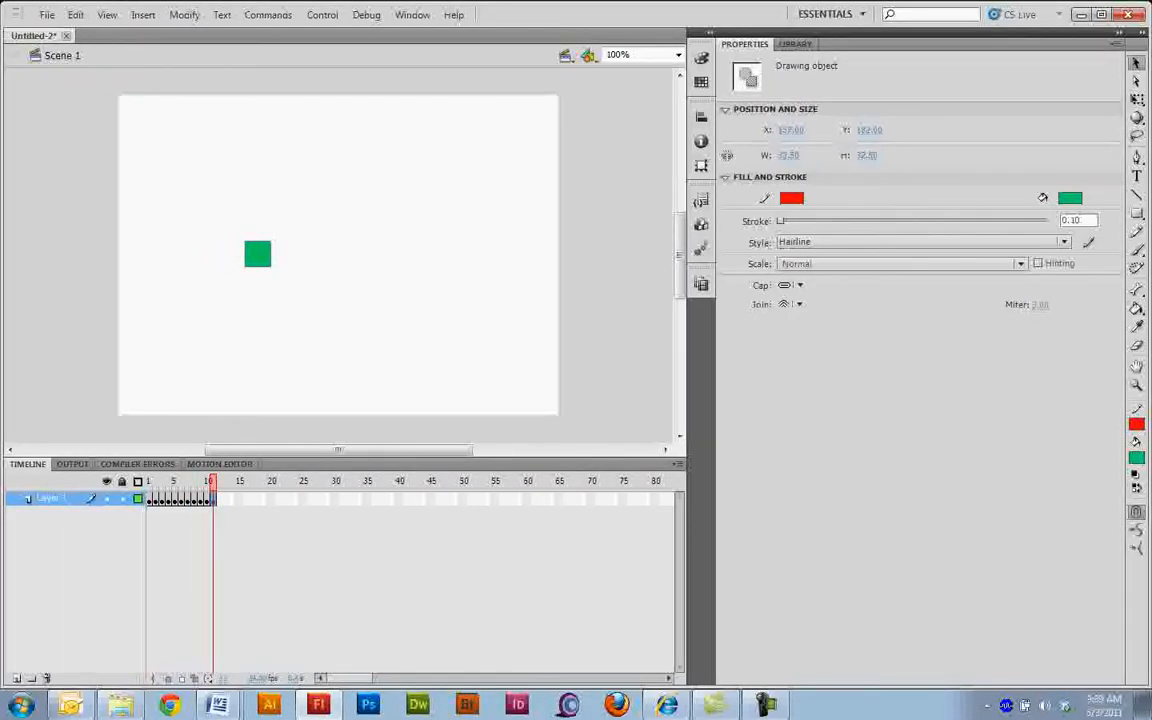
key("Right")
key("Right")
key("Right")
key("Right")
key("Right")
key("Right")
key("Right")
key("Right")
key("Right")
key("Right")
key("Right")
key("Right")
key("Right")
- Add a keyframe at frame 12 and nudge the square right to about X 179
key("F6")
key("Right")
key("Right")
key("Right")
key("Right")
key("Right")
key("Right")
key("Right")
key("Right")
key("Right")
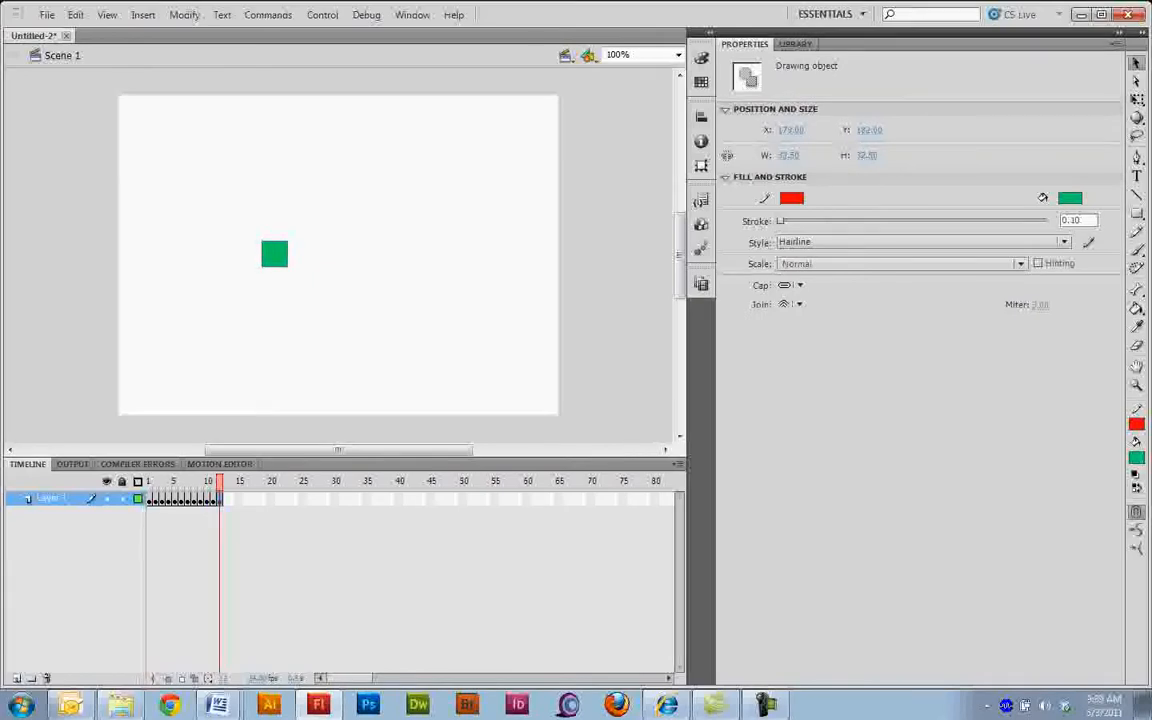
- Add a keyframe at frame 13 and nudge the green square right to about X 194
key("Right")
key("Right")
key("Right")
key("Right")
key("Right")
key("F6")
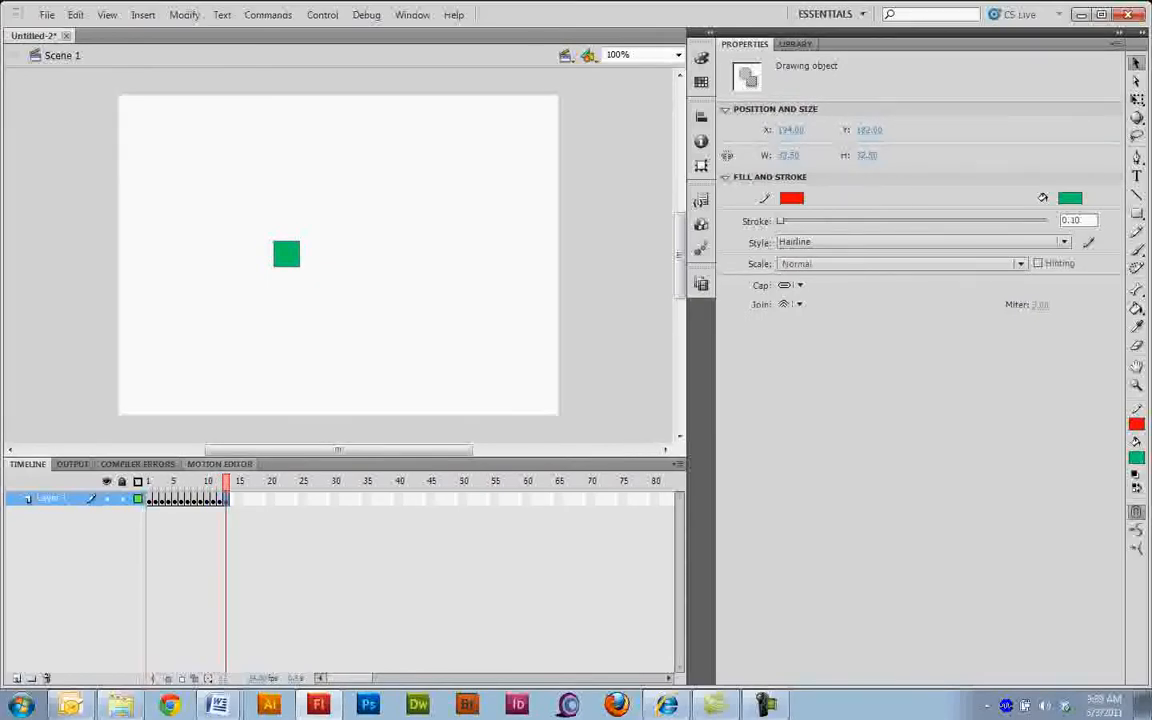
- Scrub back and forth through the timeline and play the square's animation from frame 1 to check its movement
mouse_move(226, 481)
left_mouse_down()
mouse_move(149, 481)
mouse_move(229, 481)
mouse_move(157, 481)
mouse_move(194, 481)
left_mouse_up()
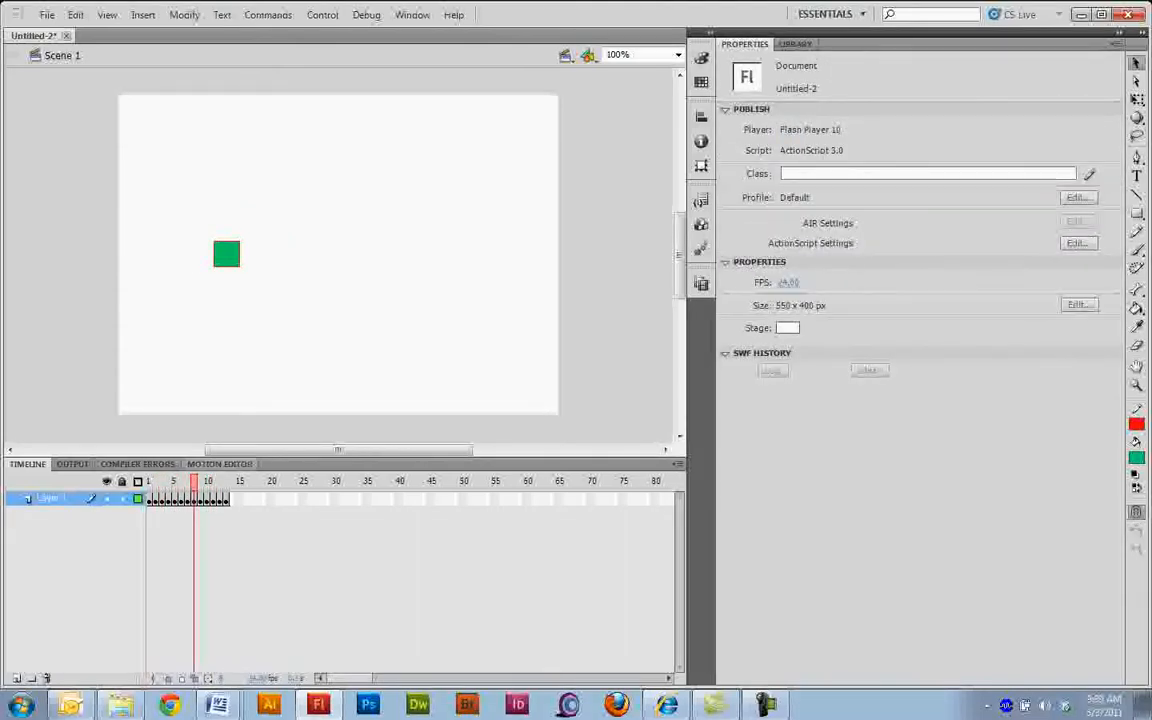
left_click_drag(194, 481, 226, 481)
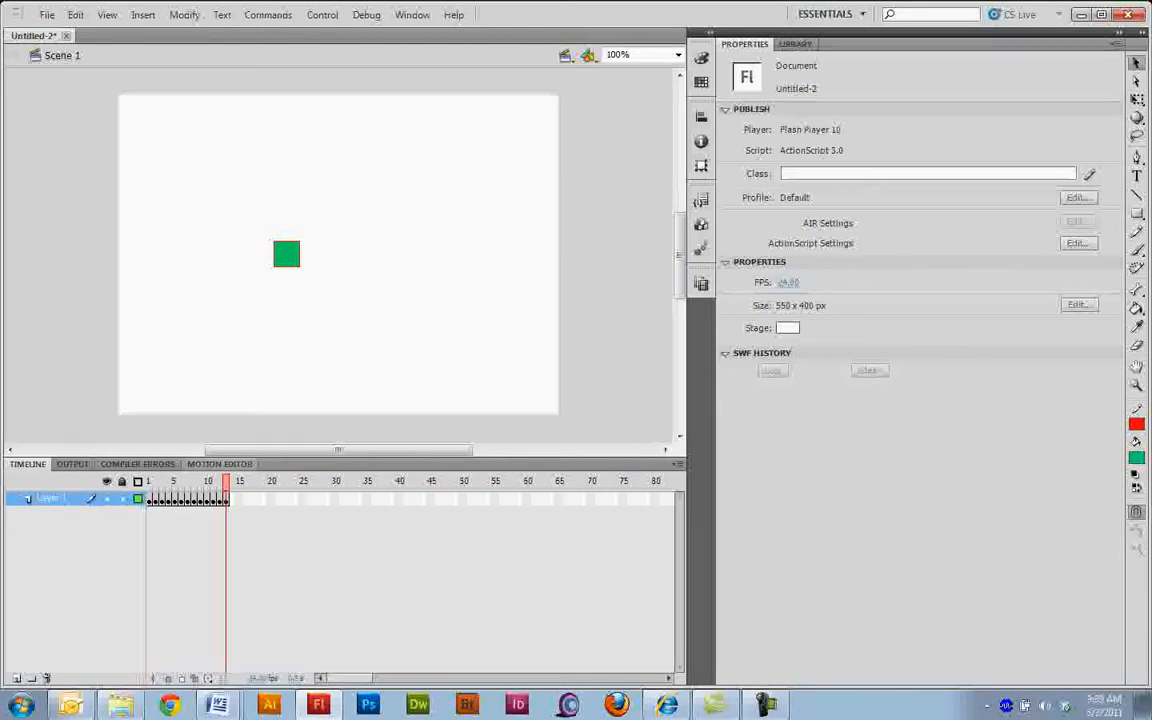
key("Return")
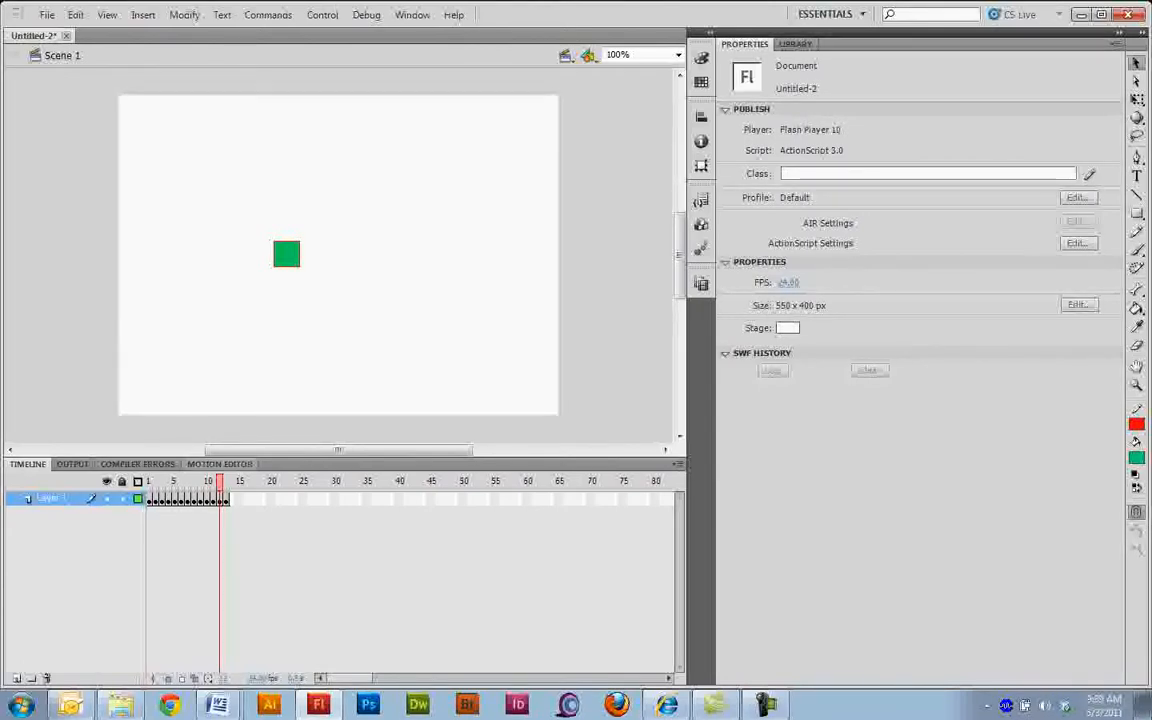
key(".")
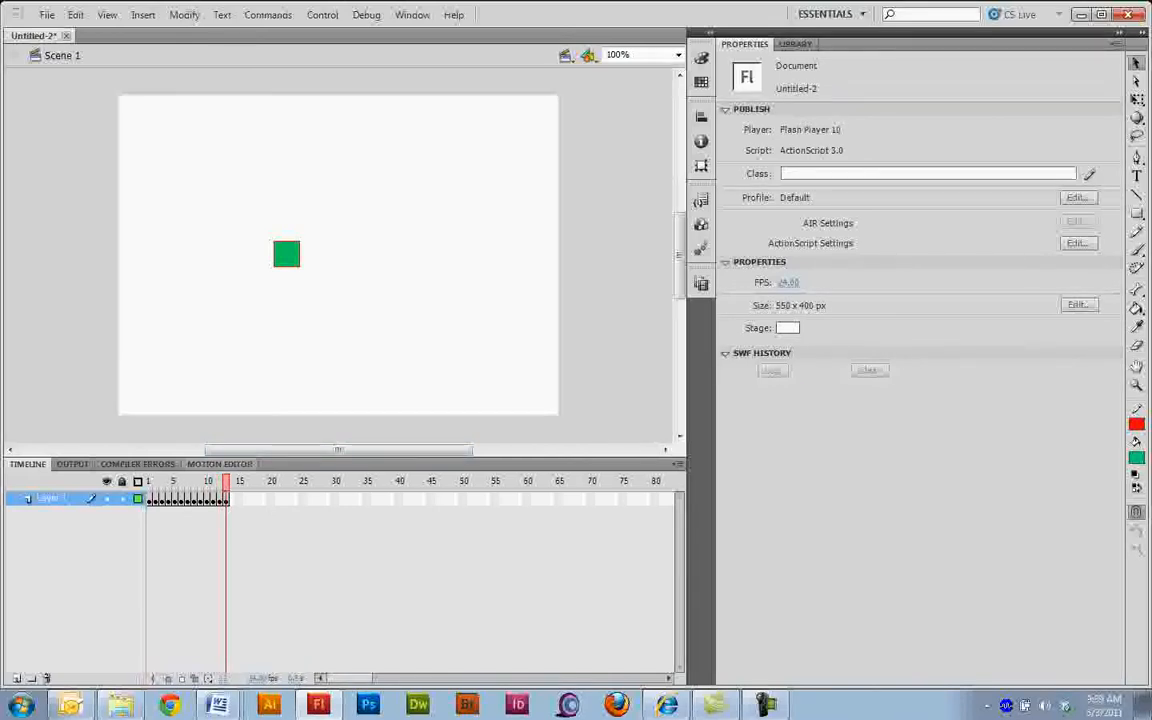
left_click(149, 499)
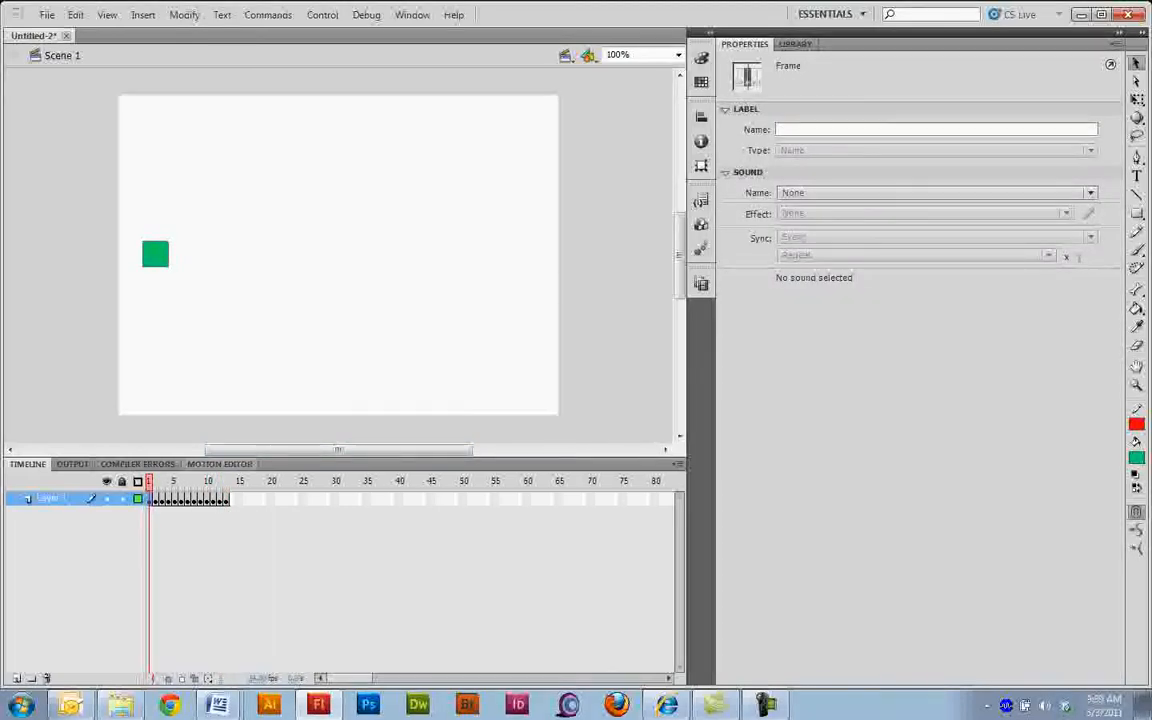
key("Return")
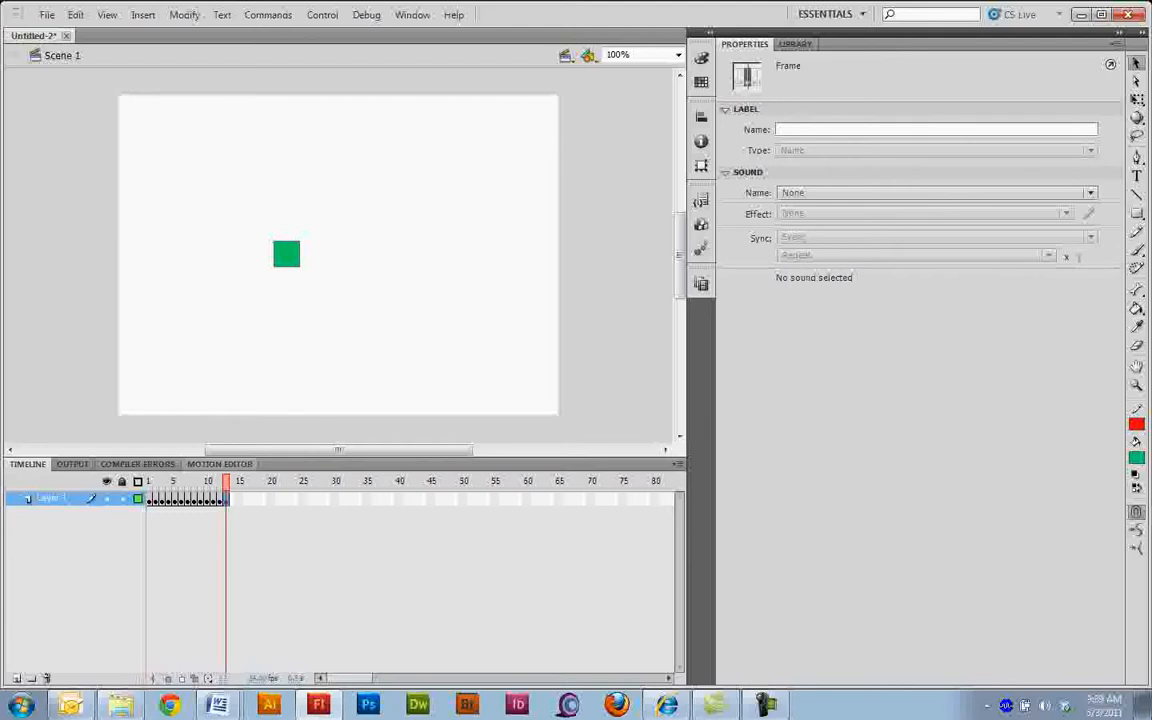
left_click_drag(226, 481, 174, 481)
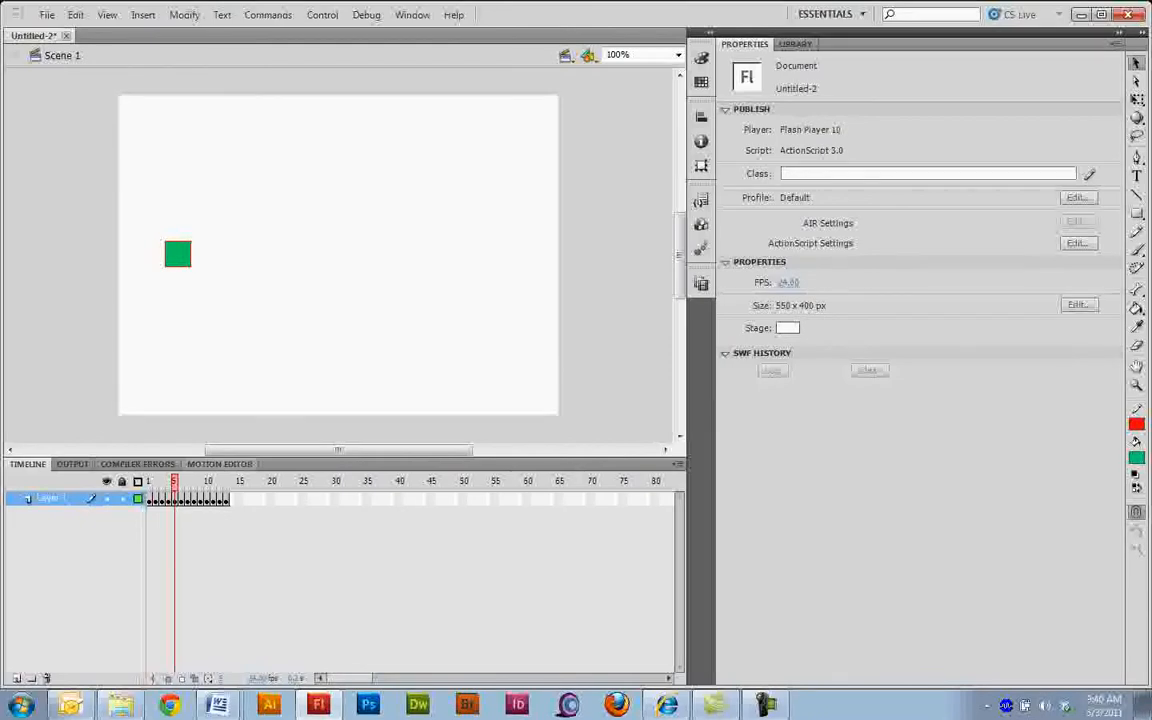
left_click(149, 499)
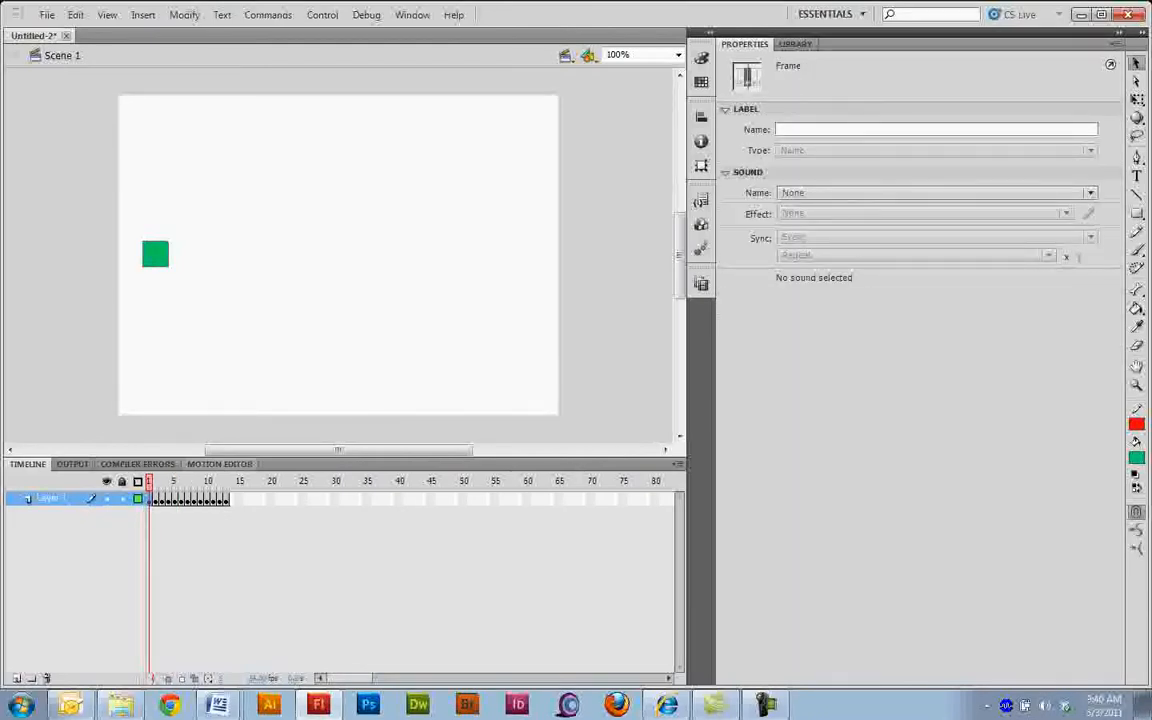
key("Return")
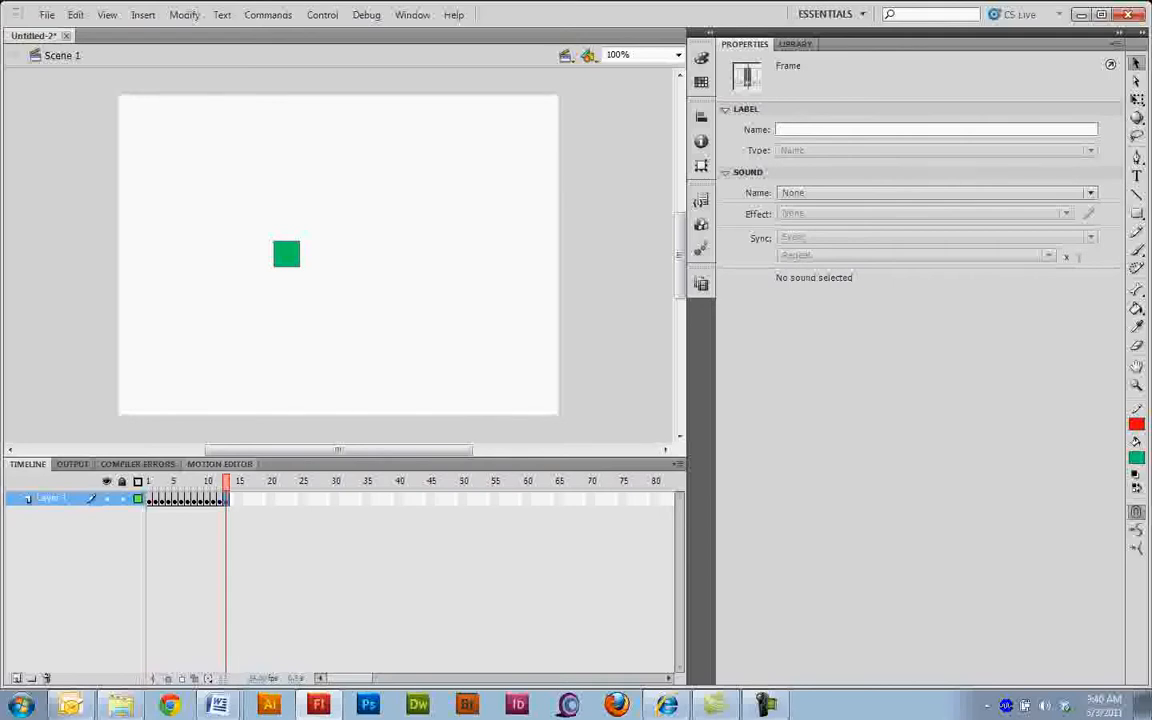
key("Return")
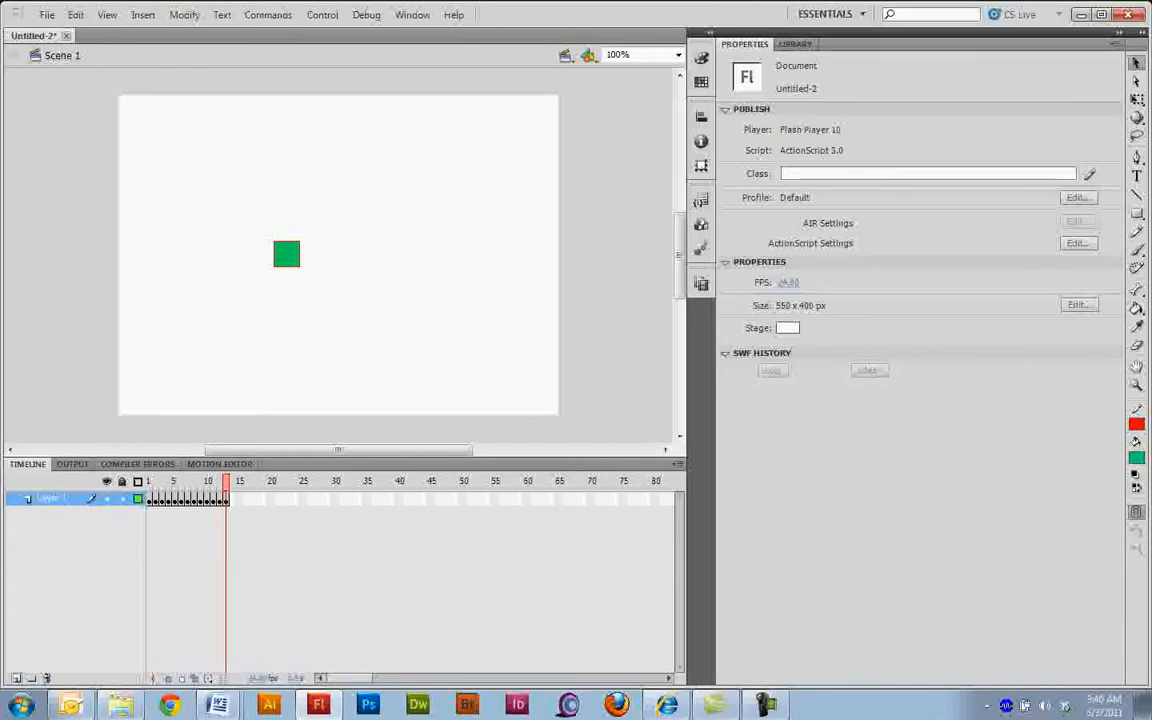
- Add a new layer above Layer 1 and select its first frame
left_click(17, 678)
left_click(149, 499)
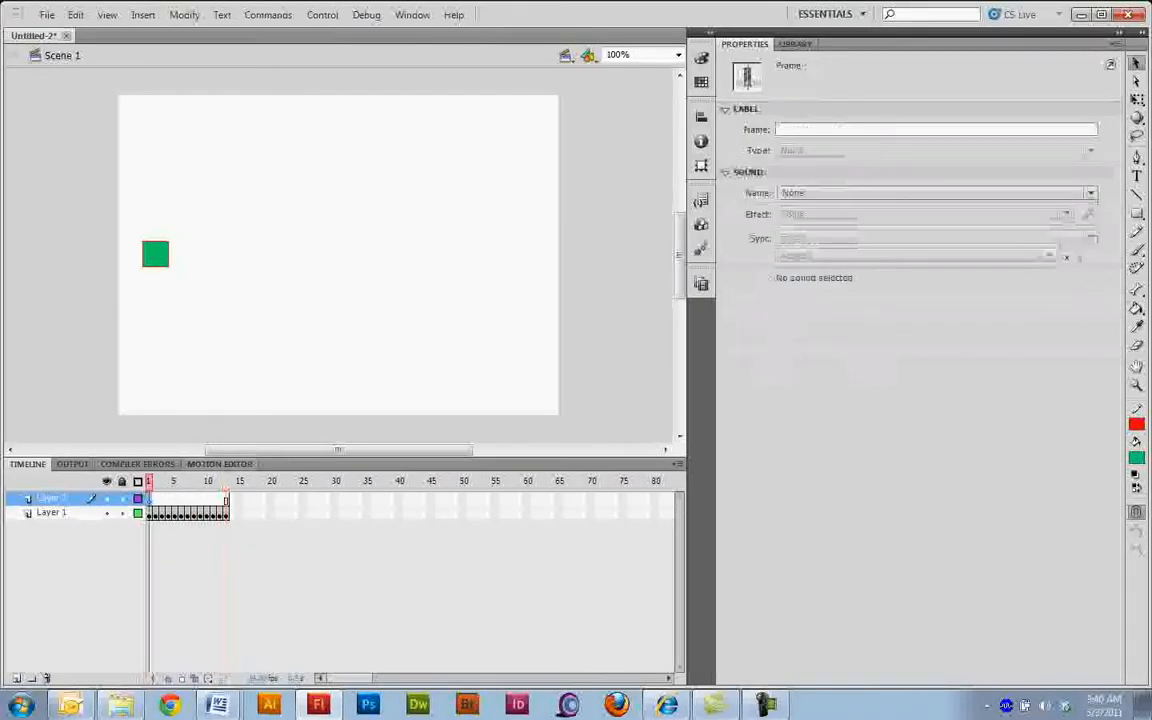
key("r")
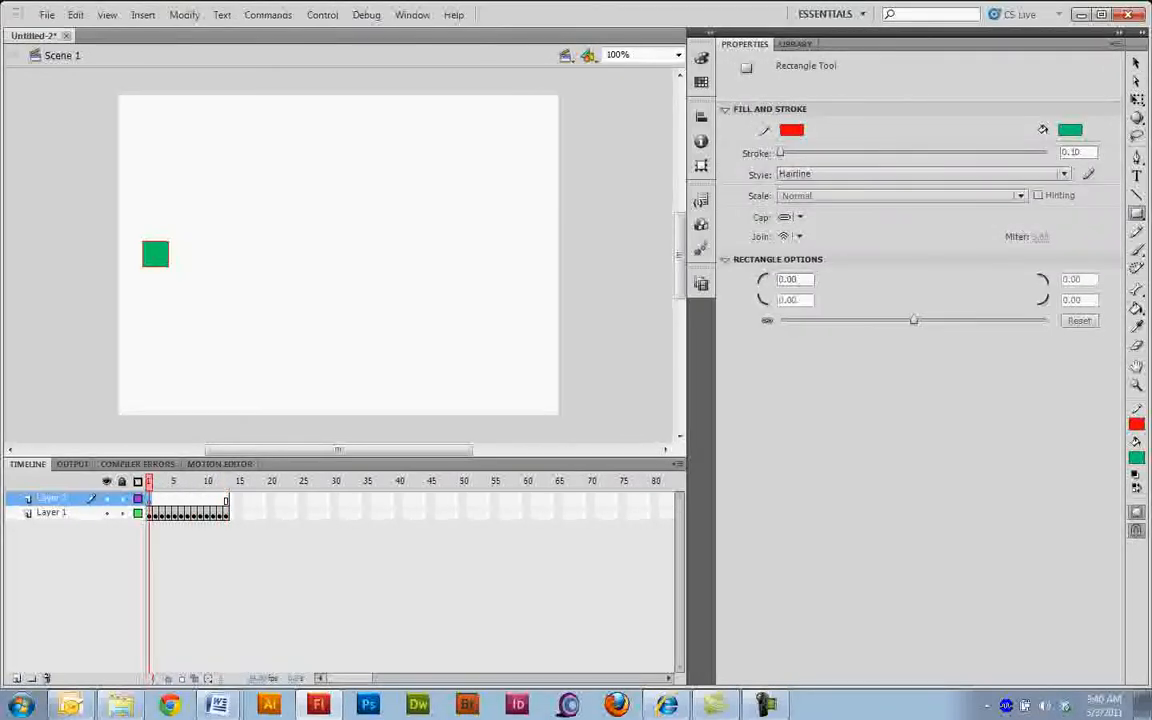
left_click_drag(132, 112, 175, 155)
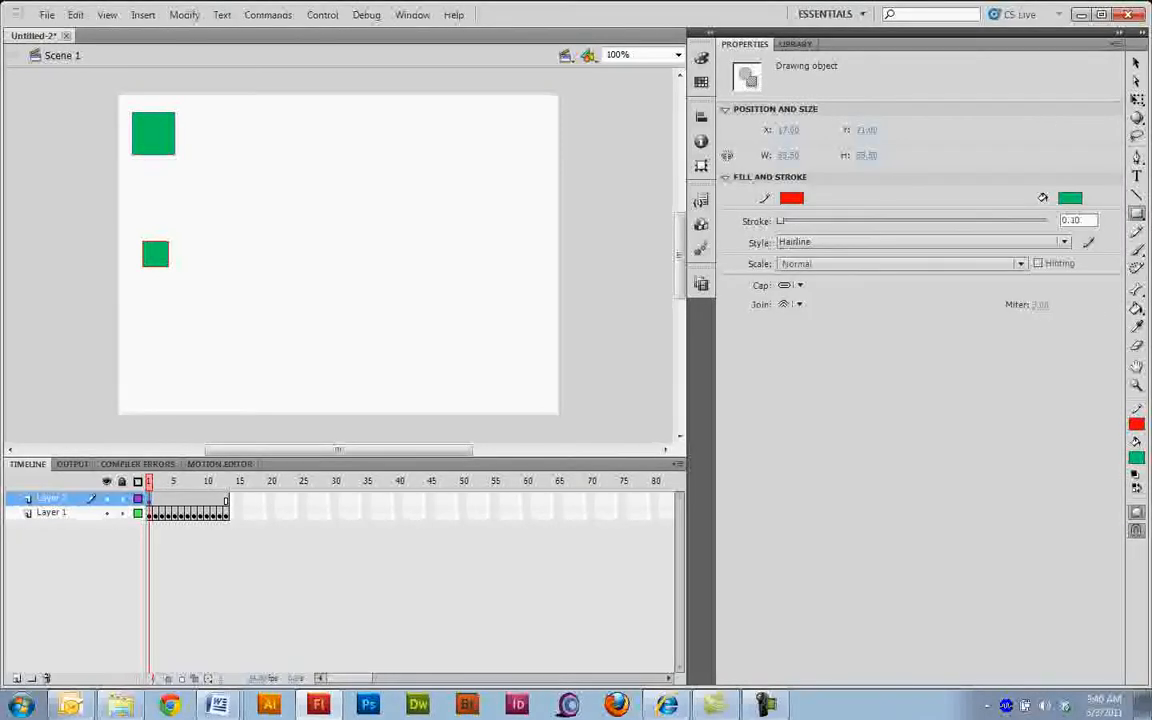
key("ctrl+z")
- Draw a dark red circle without stroke, about 52 px wide, near the stage's upper-left corner using the Oval tool
left_click_drag(1137, 213, 975, 229)
left_click(1070, 130)
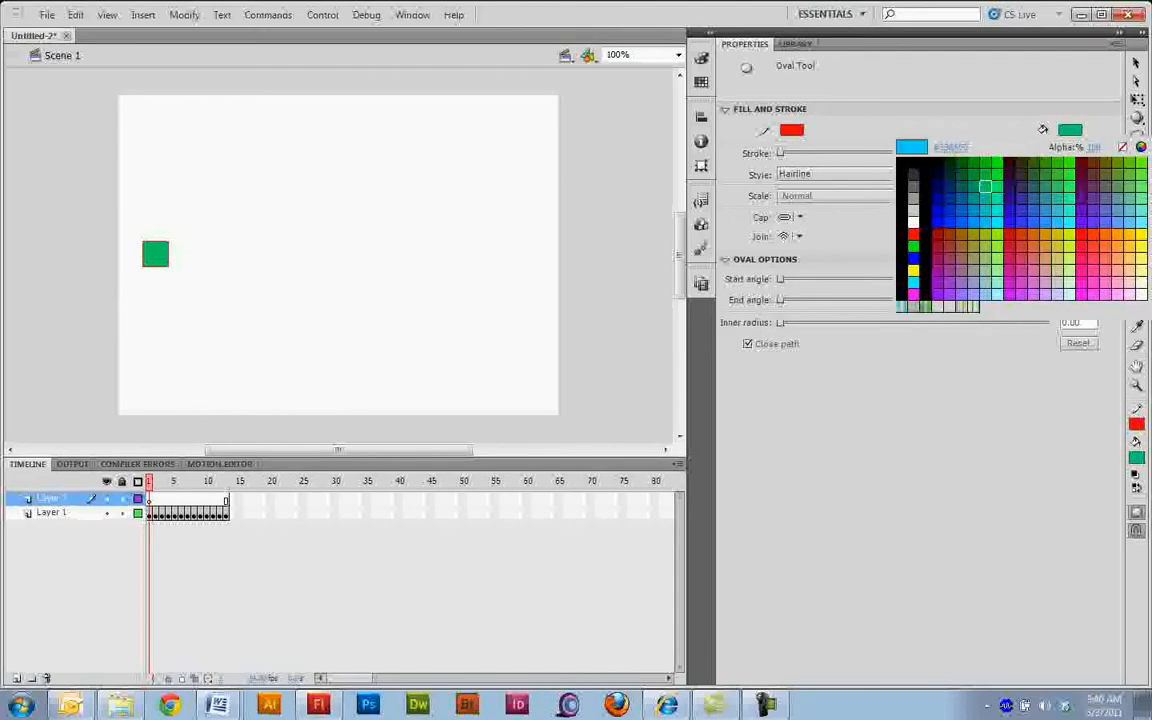
left_click(985, 185)
left_click(791, 130)
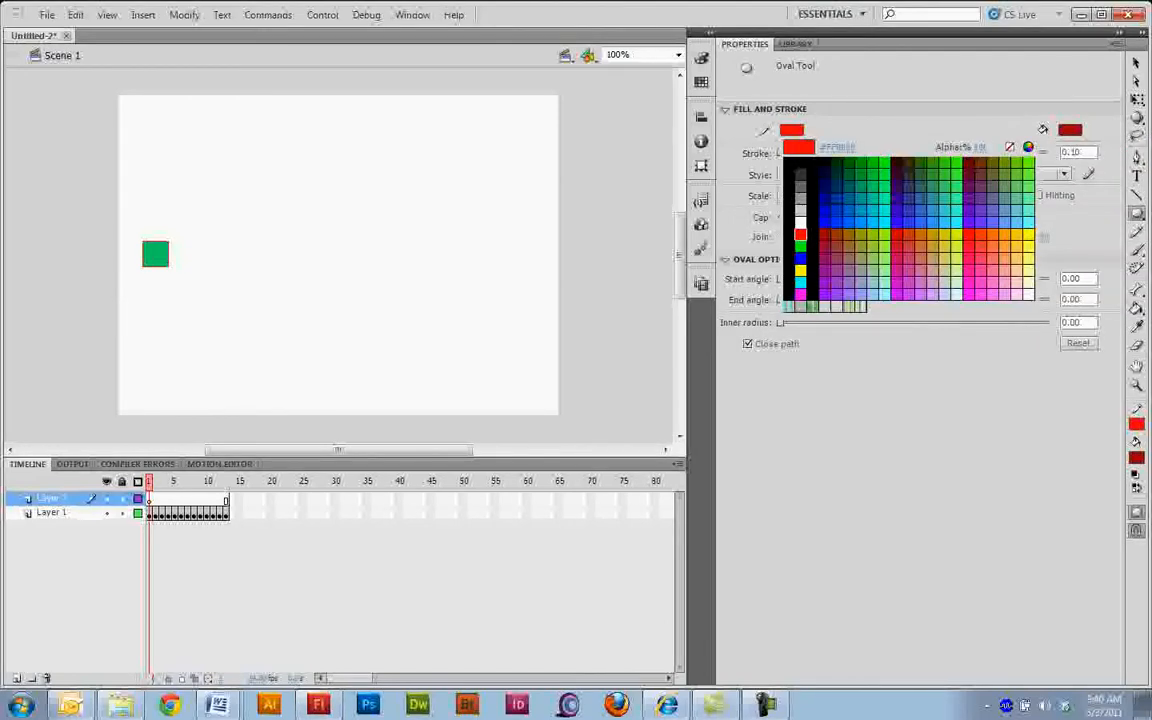
left_click(1009, 147)
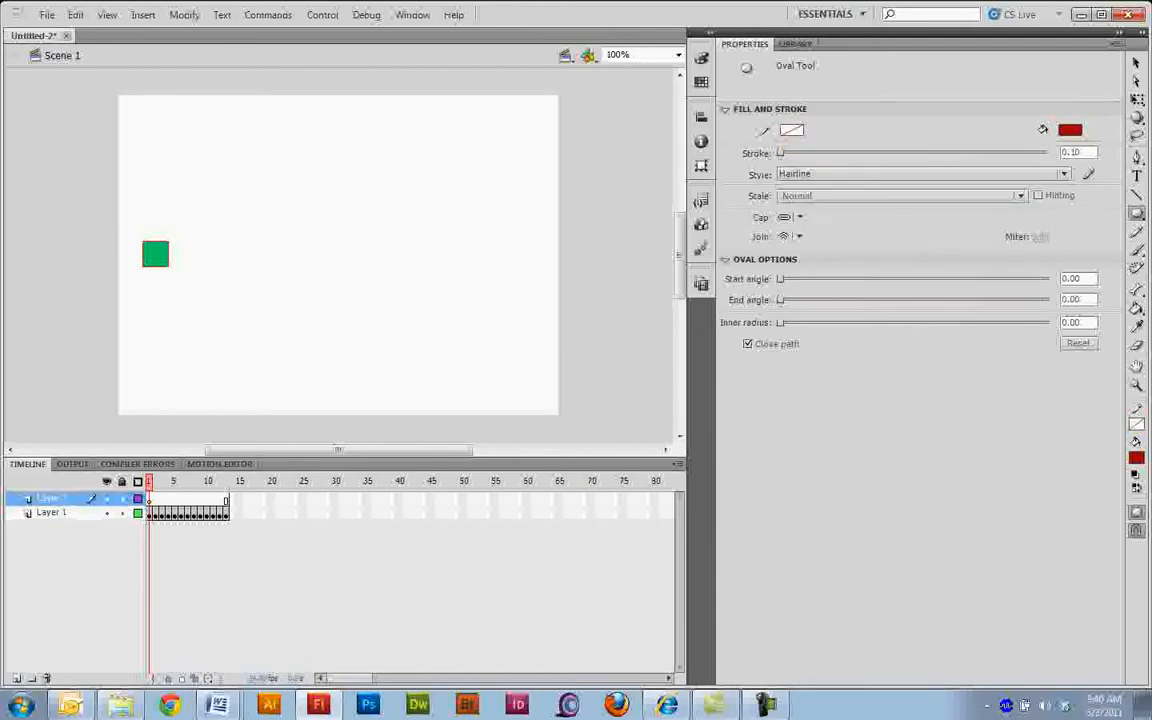
left_click_drag(140, 117, 181, 158)
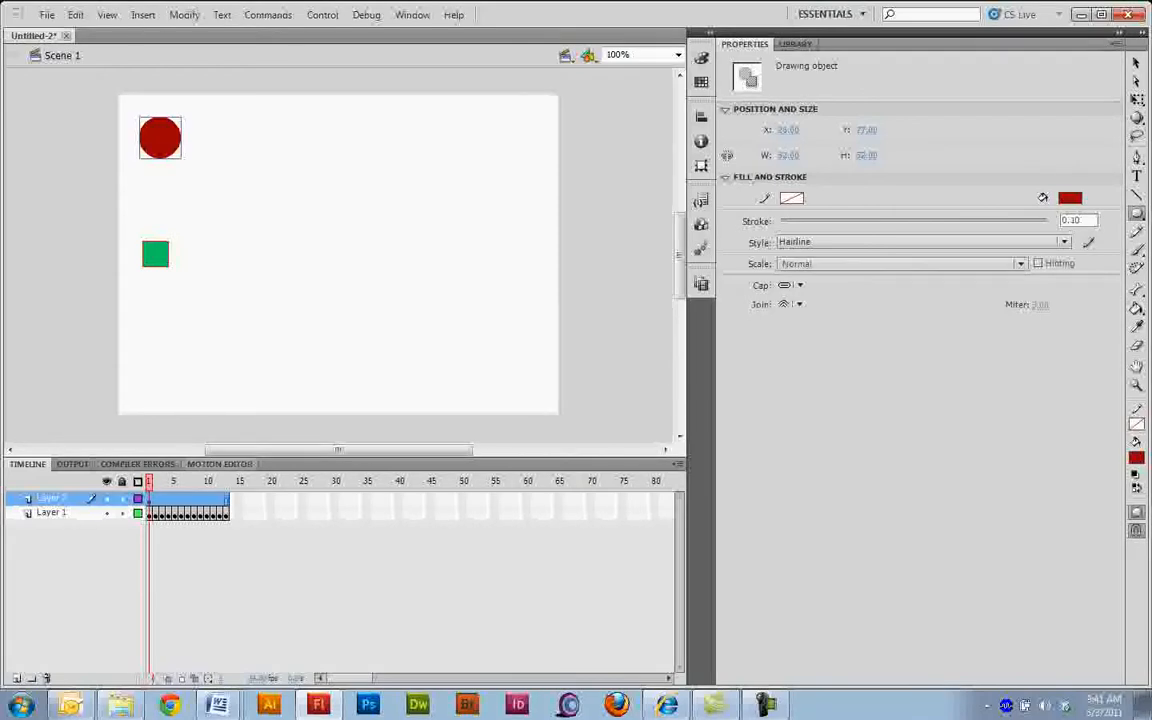
- Create a motion tween on the circle layer's frames 1 to 13, converting the circle to a symbol
left_click(213, 499)
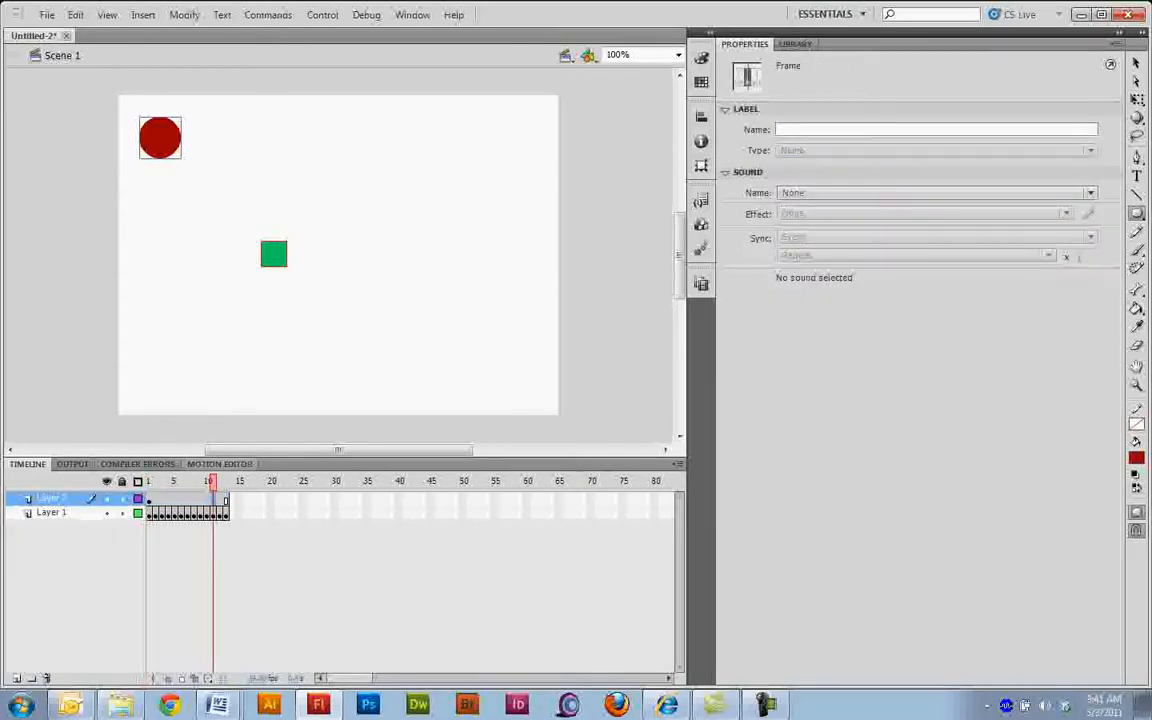
left_click(226, 499)
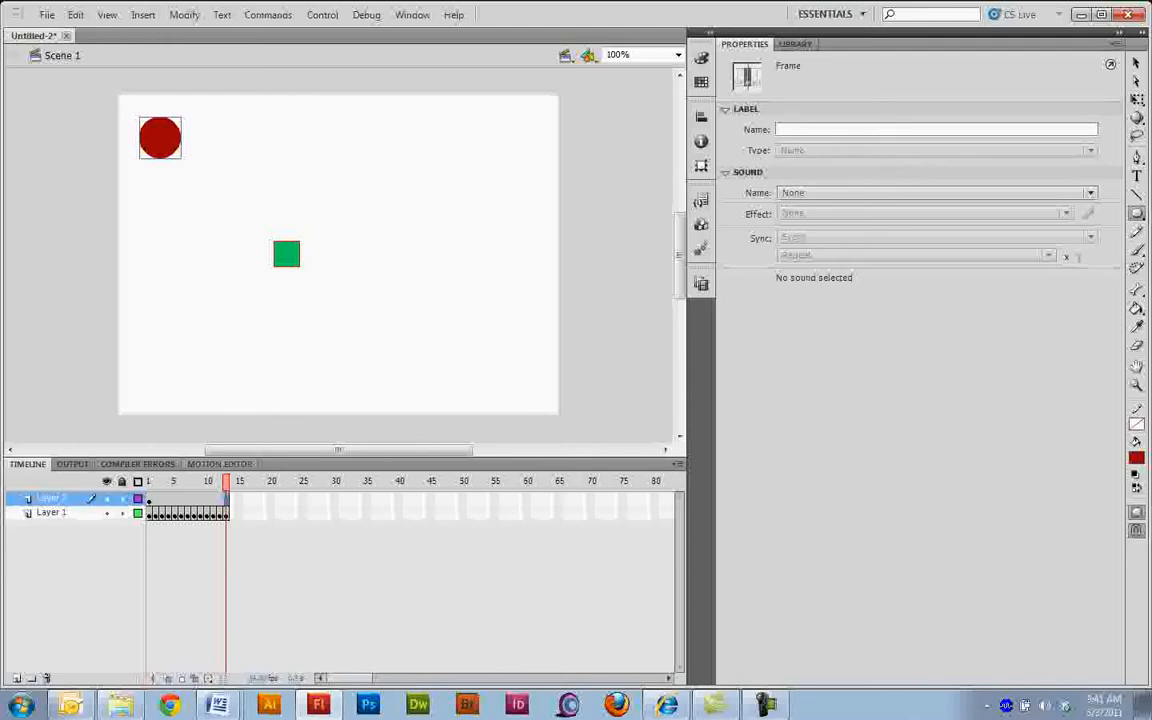
left_click_drag(226, 499, 149, 499)
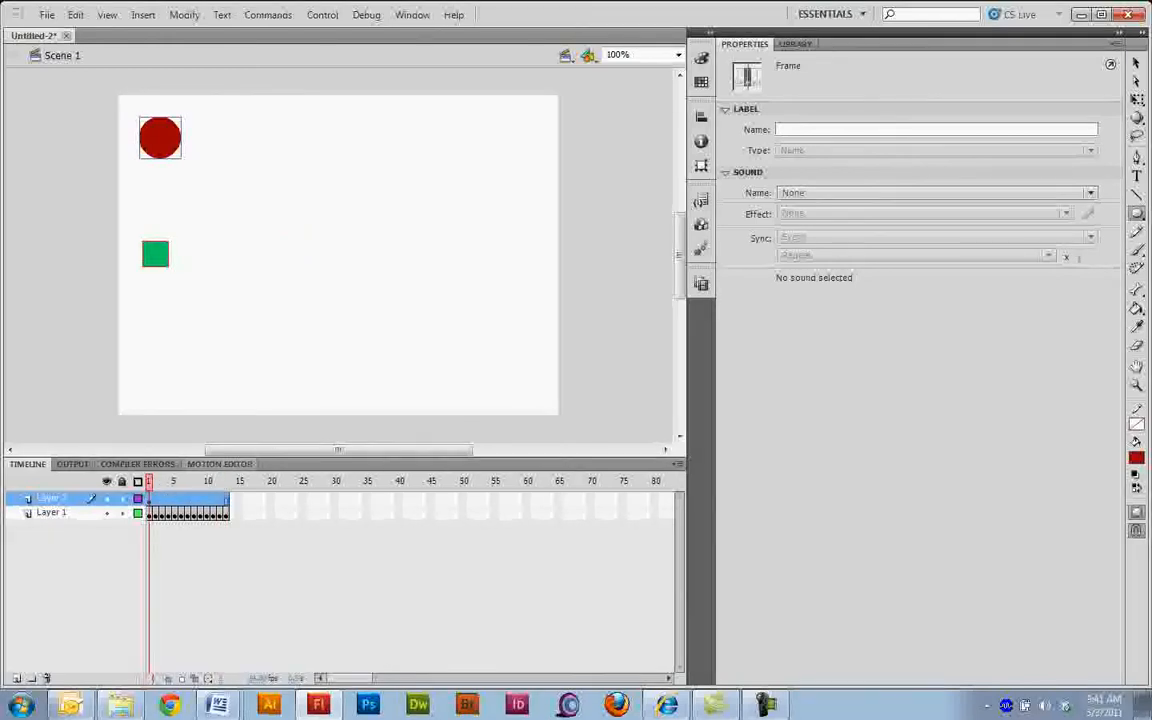
right_click(226, 499)
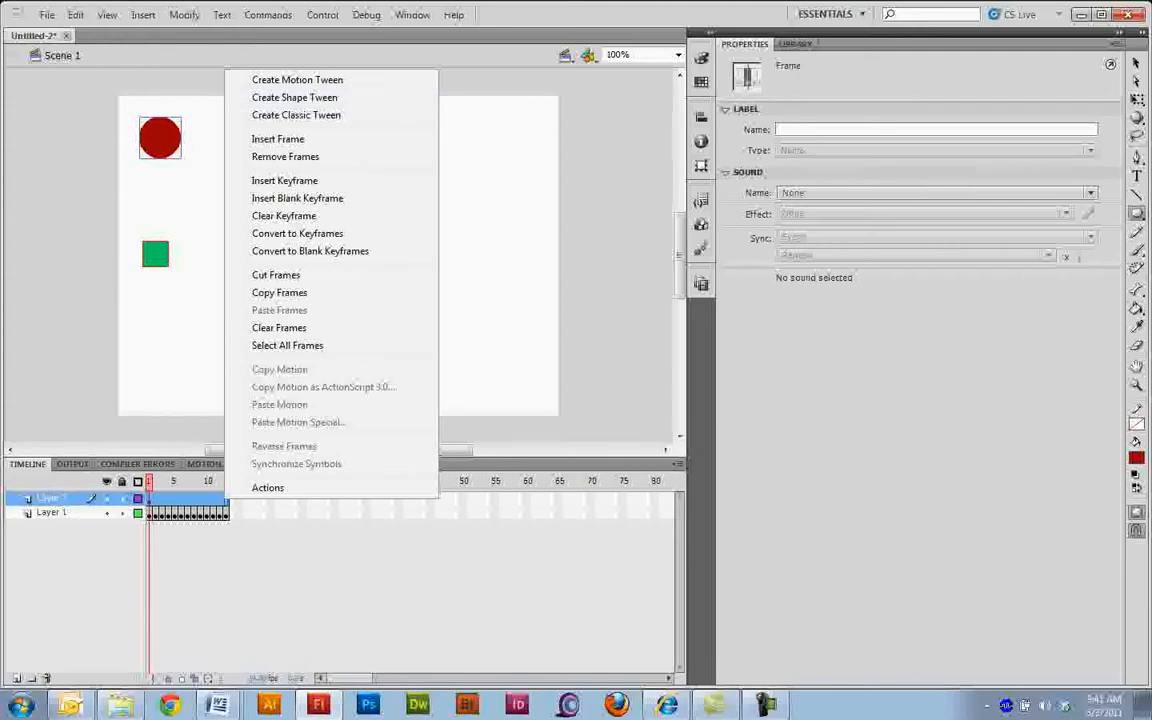
left_click(184, 14)
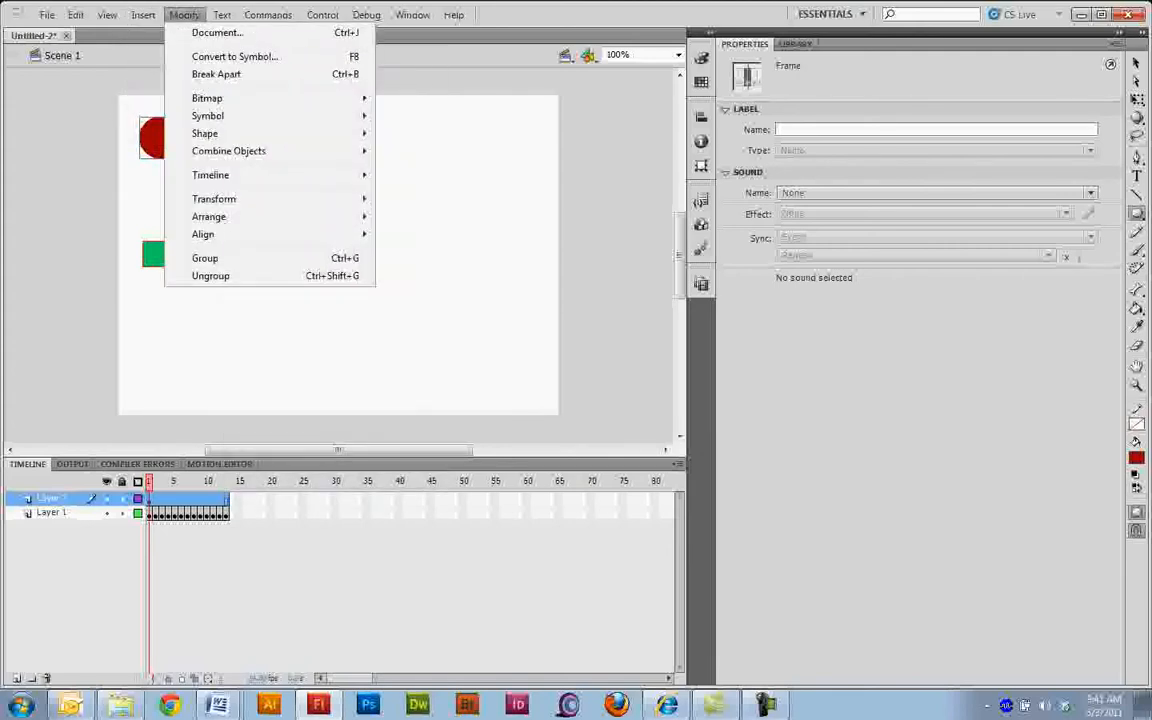
mouse_move(143, 14)
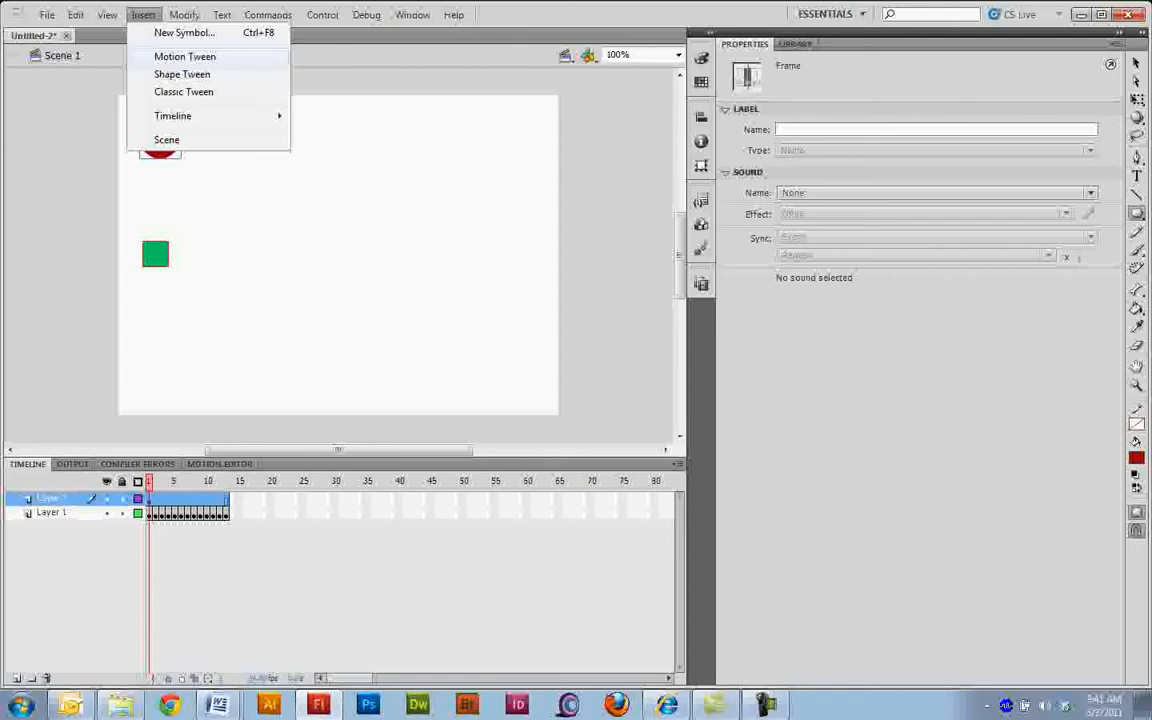
left_click(184, 56)
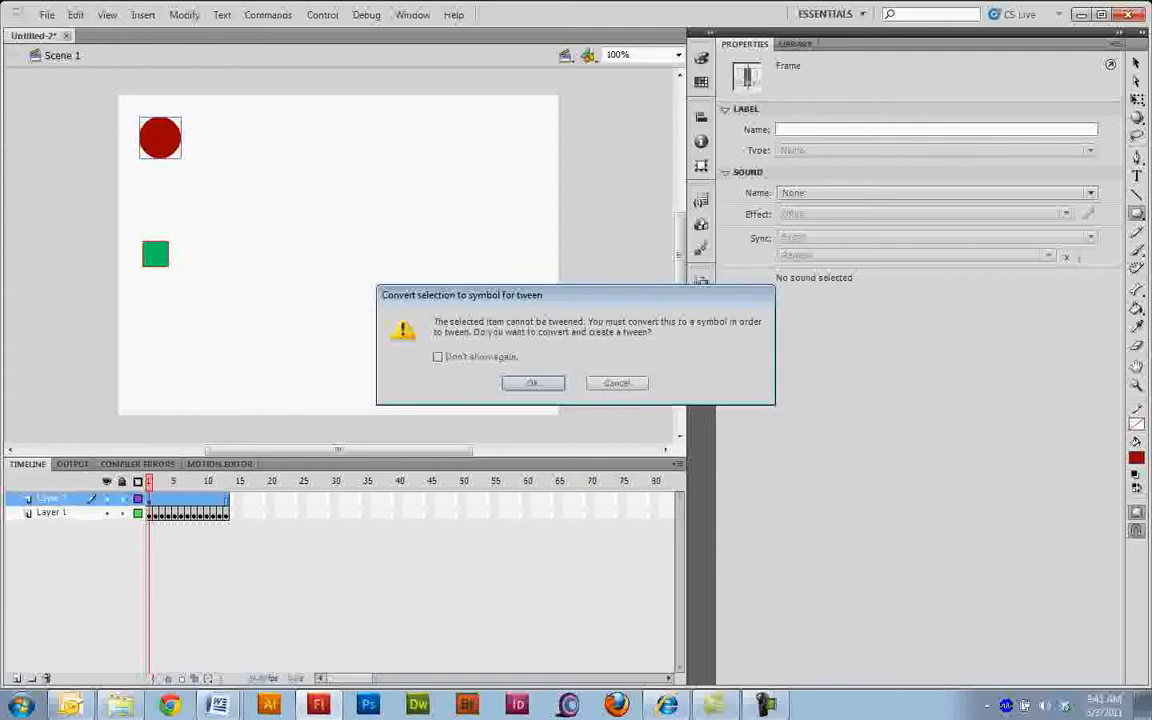
key("Return")
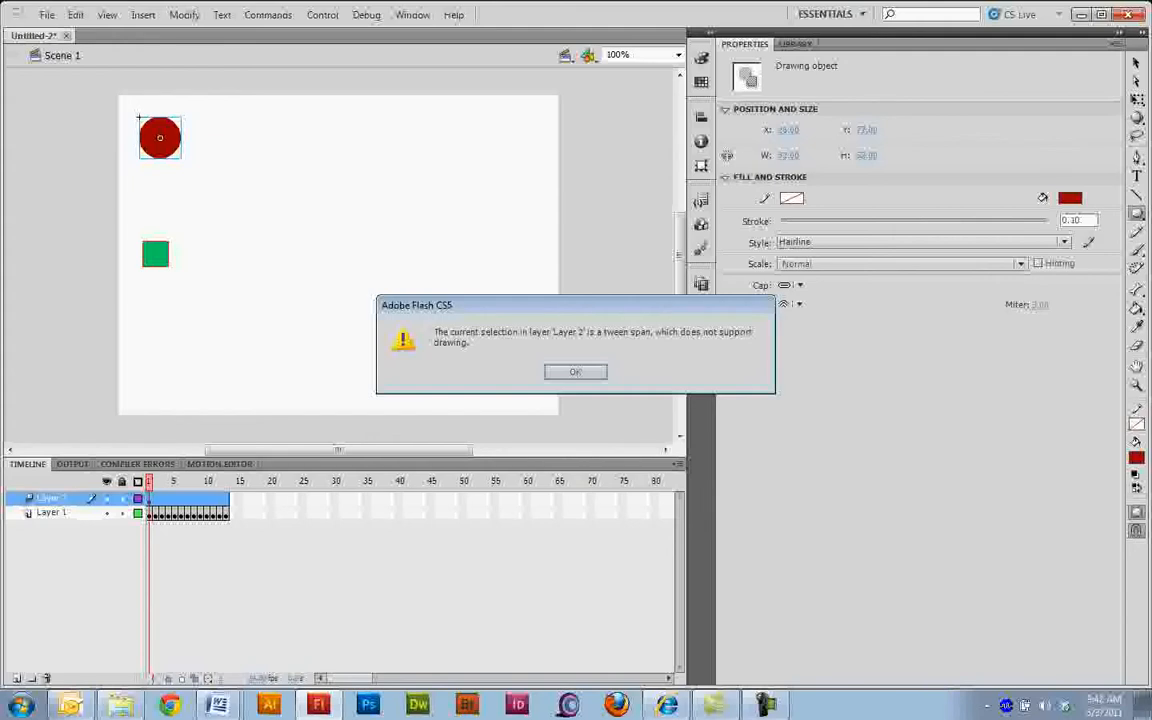
key("Return")
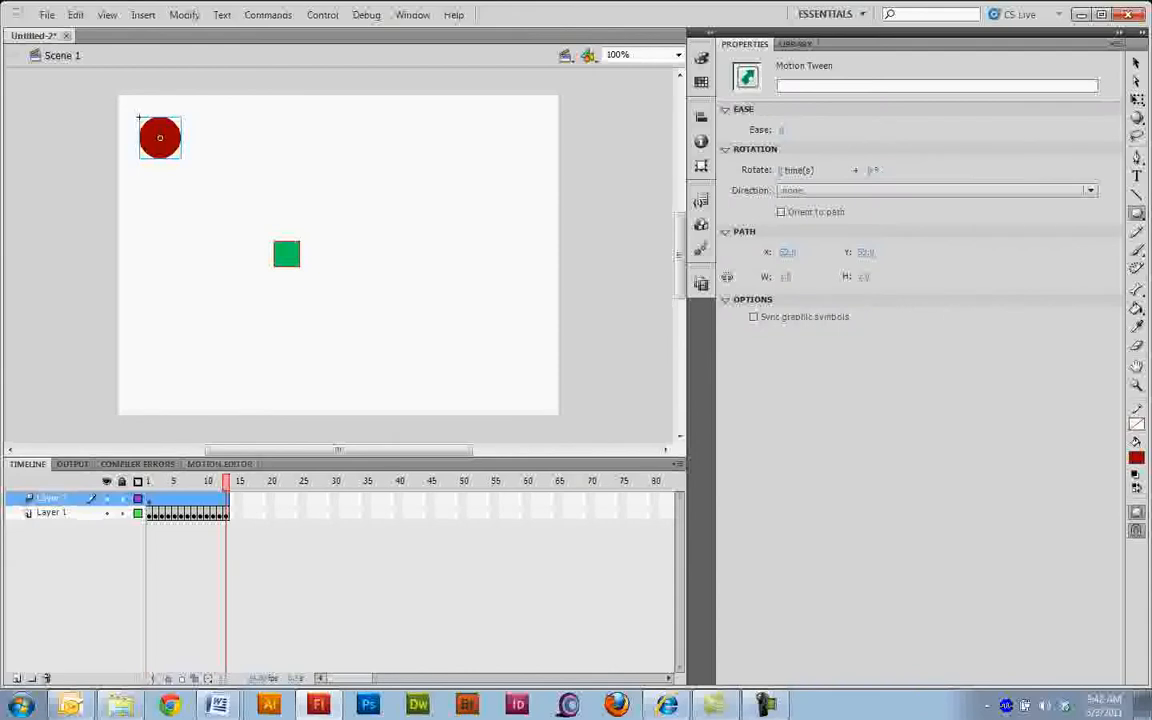
left_click_drag(140, 156, 491, 157)
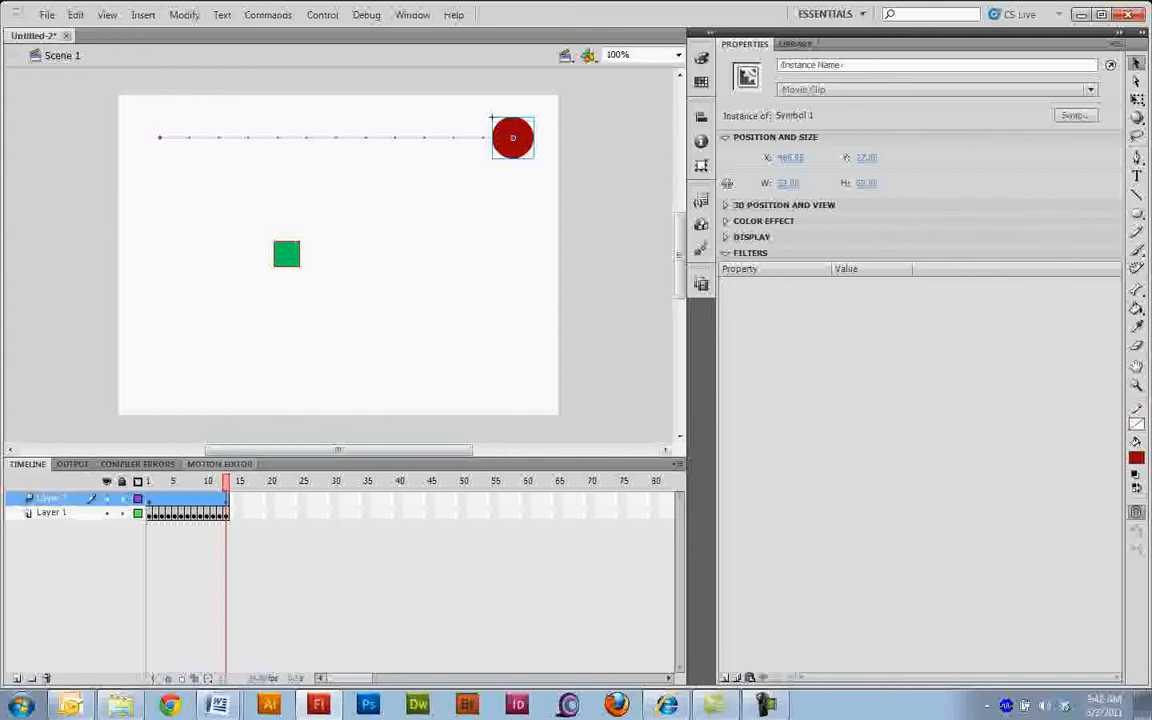
key("ctrl+z")
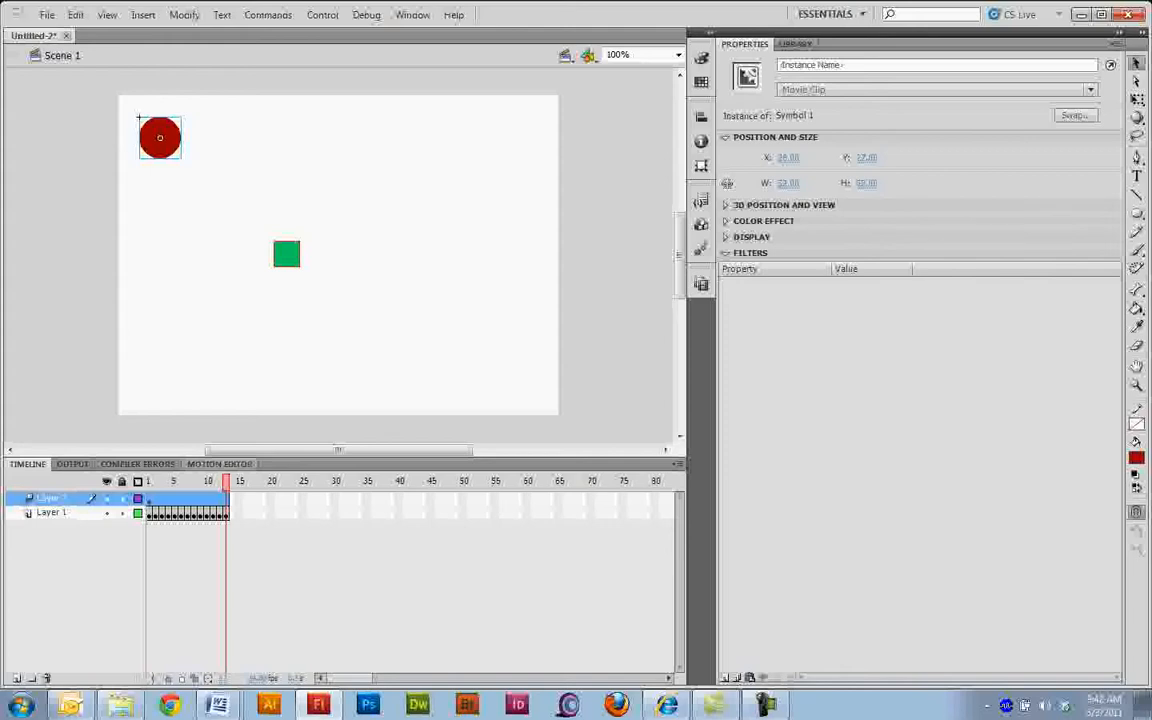
key("ctrl+shift+a")
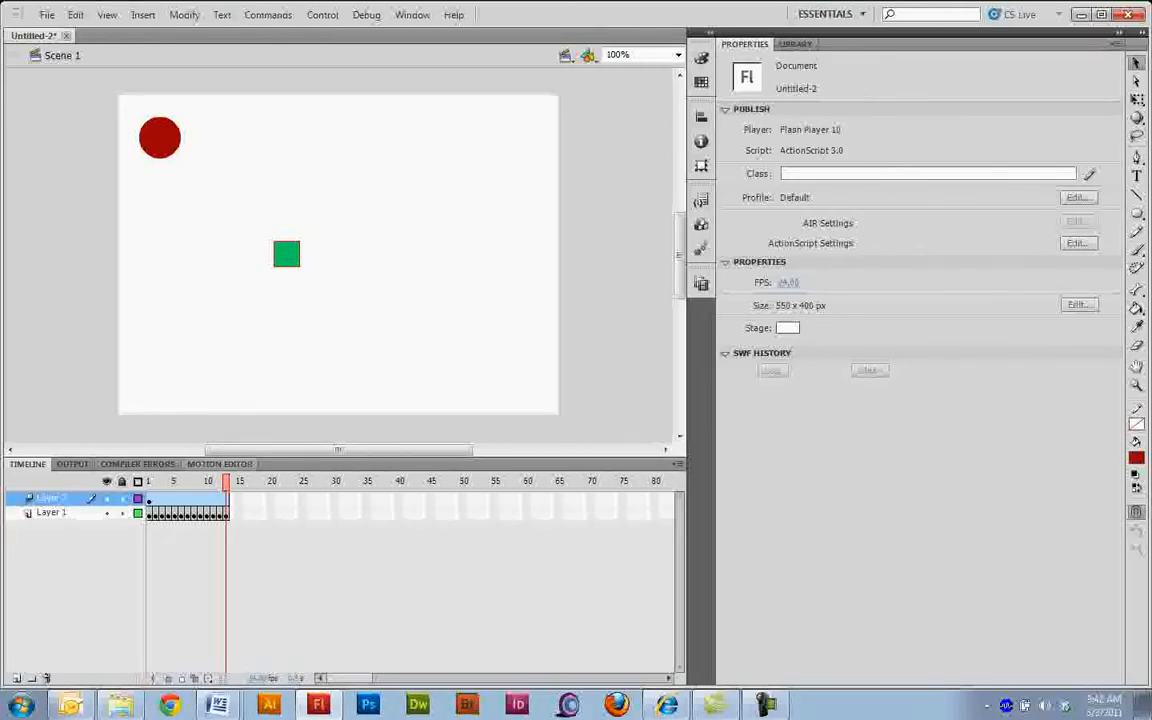
left_click_drag(226, 481, 194, 481)
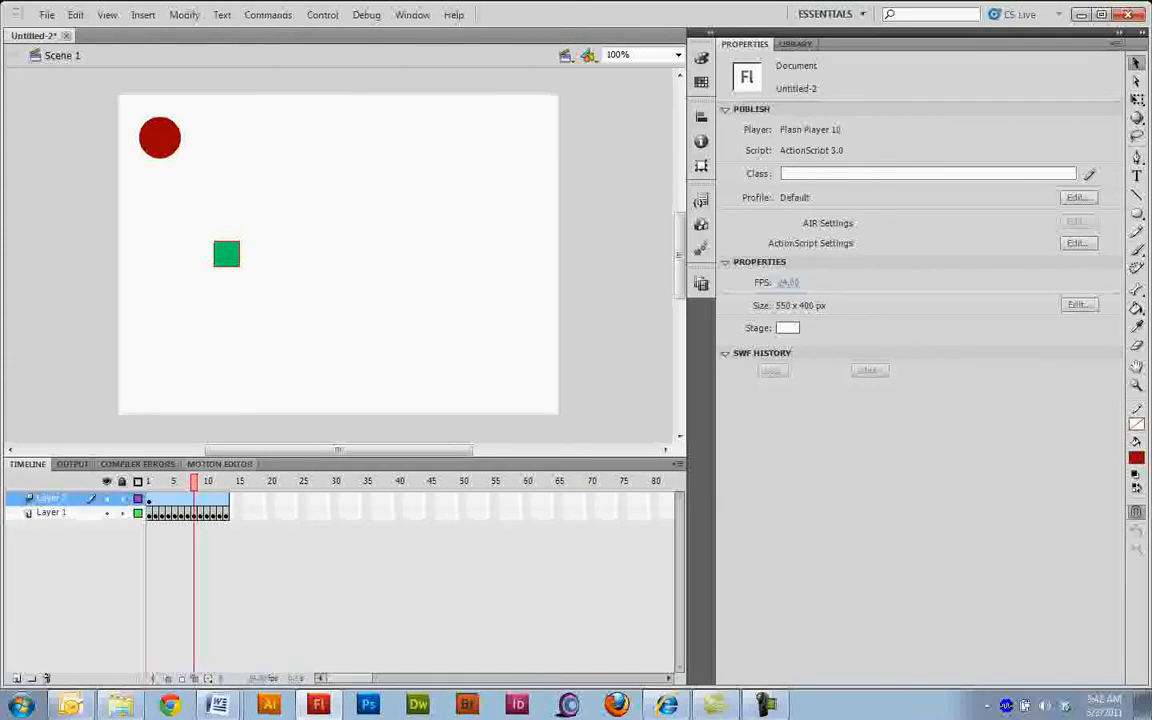
- At frame 13, move the red circle horizontally across the stage to about X 455 and play the tween
left_click(225, 498)
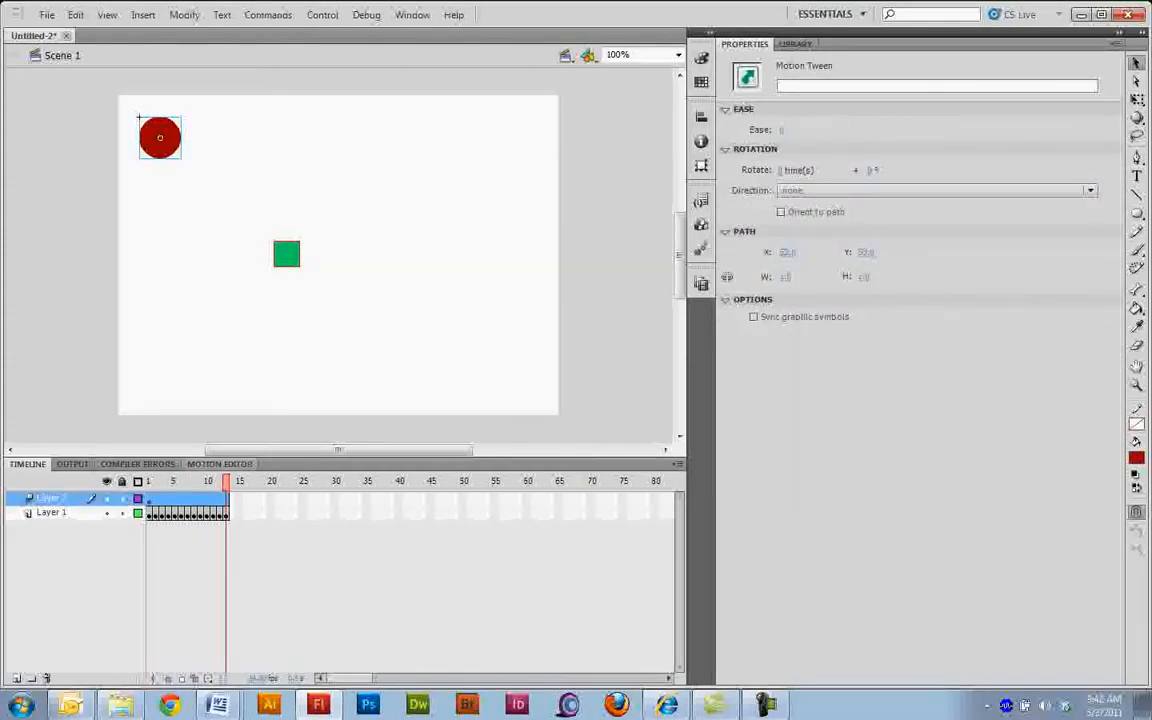
left_click_drag(160, 137, 504, 137)
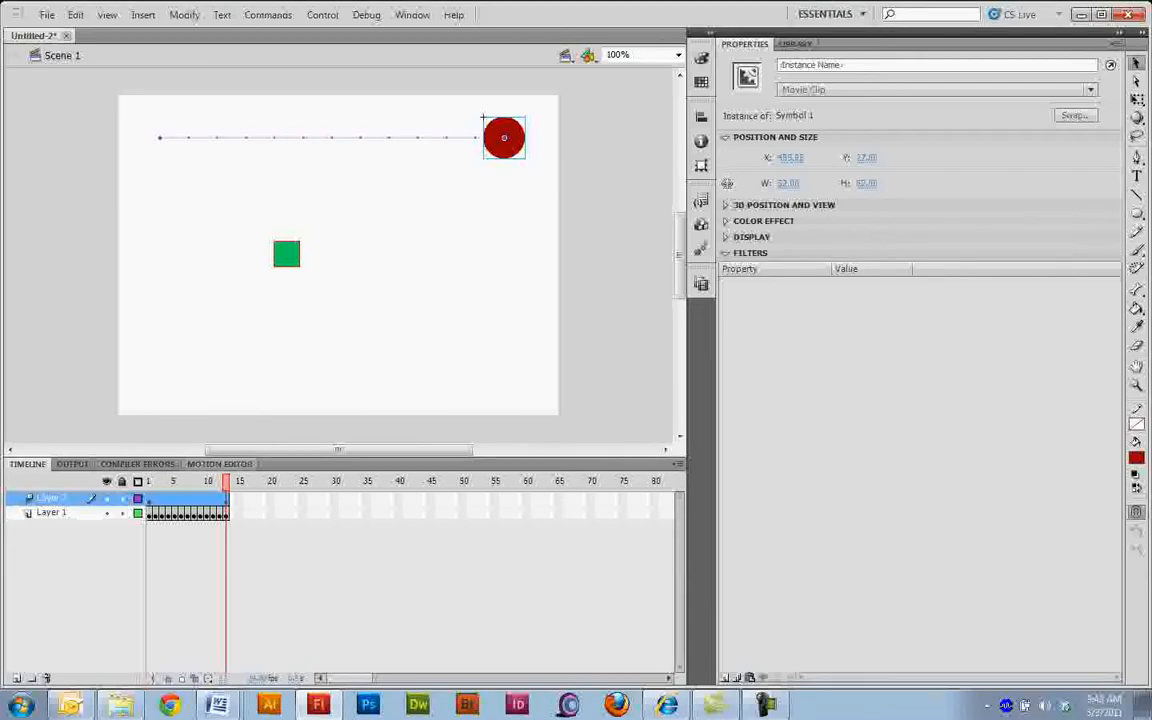
key("Return")
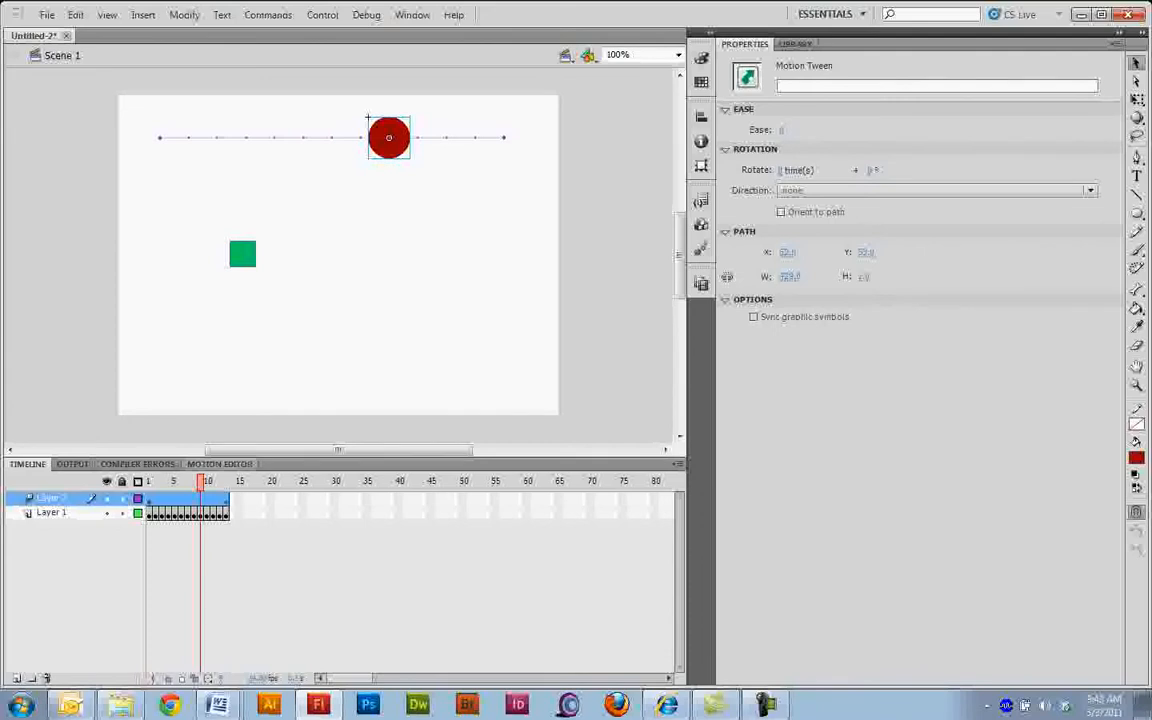
- Insert frames in the circle's motion tween to lengthen it to frame 39
key("F5")
key("F5")
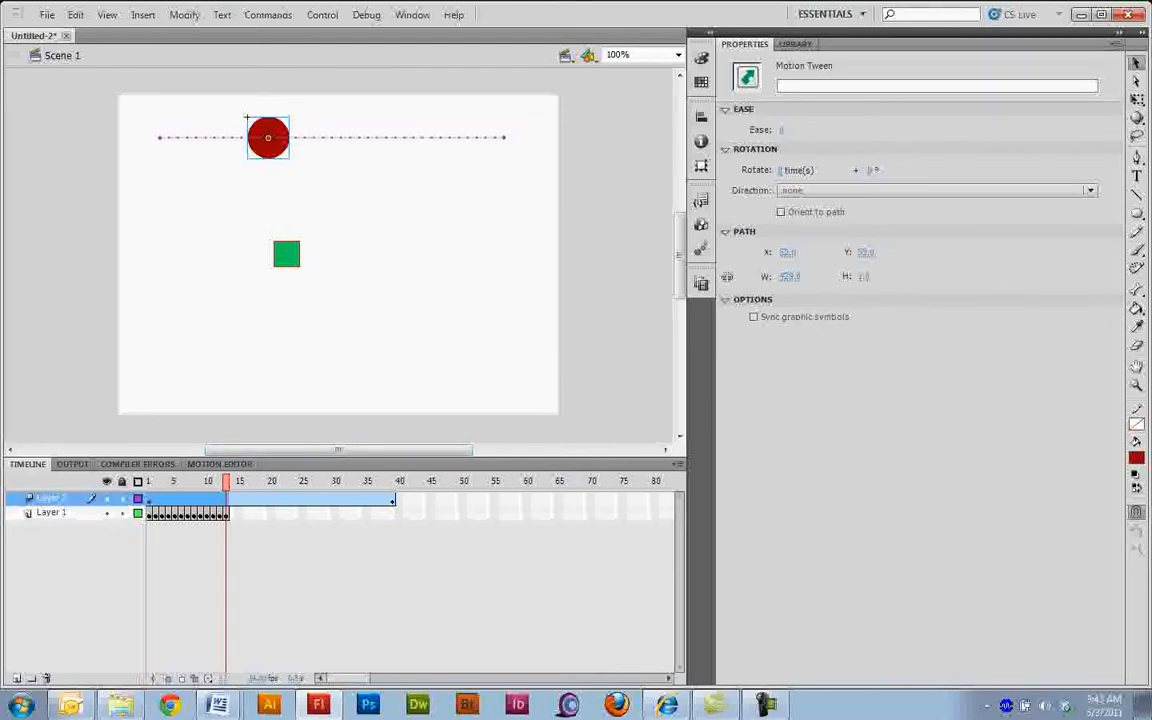
- Bend the circle's straight motion path into a U-shaped curve dipping to the stage's lower edge and preview the animation
left_click_drag(226, 481, 181, 481)
left_click(190, 125)
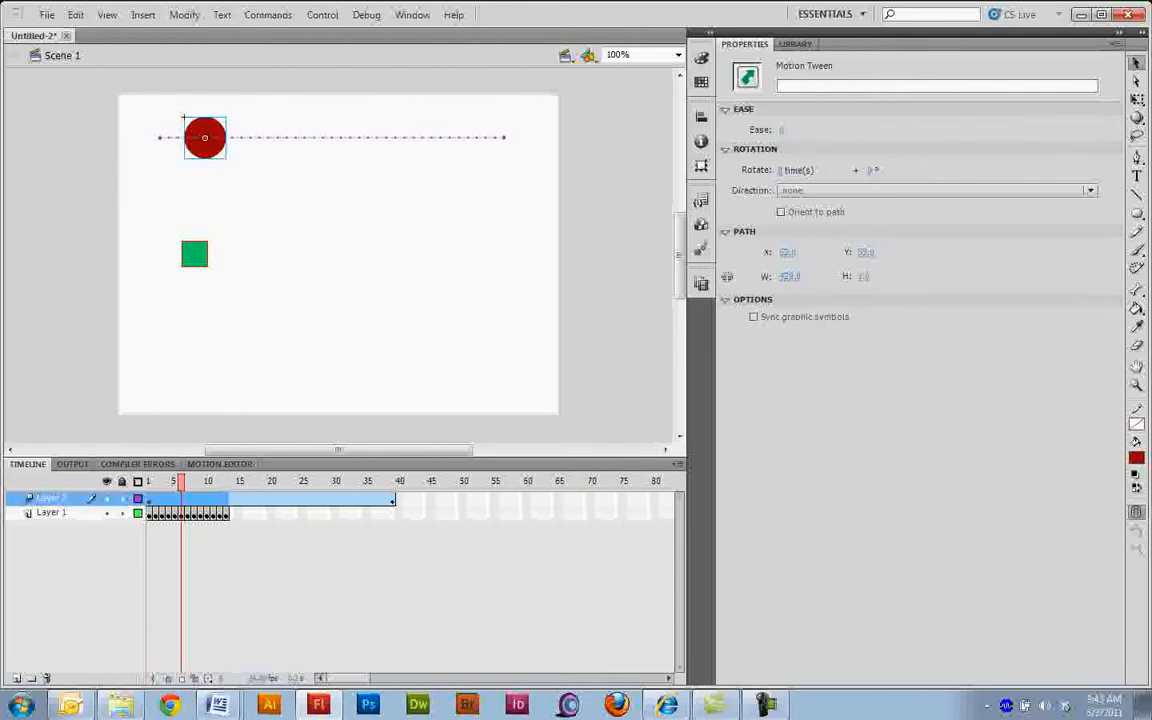
left_click_drag(331, 137, 340, 396)
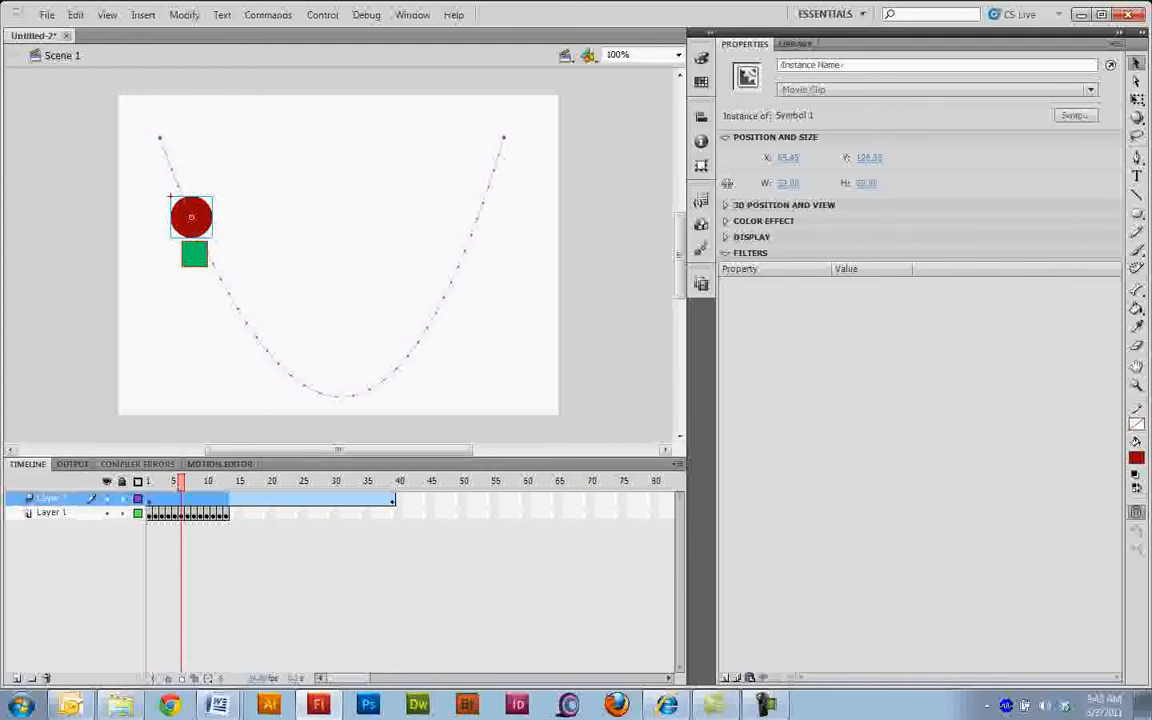
key("shift+comma")
key("Return")
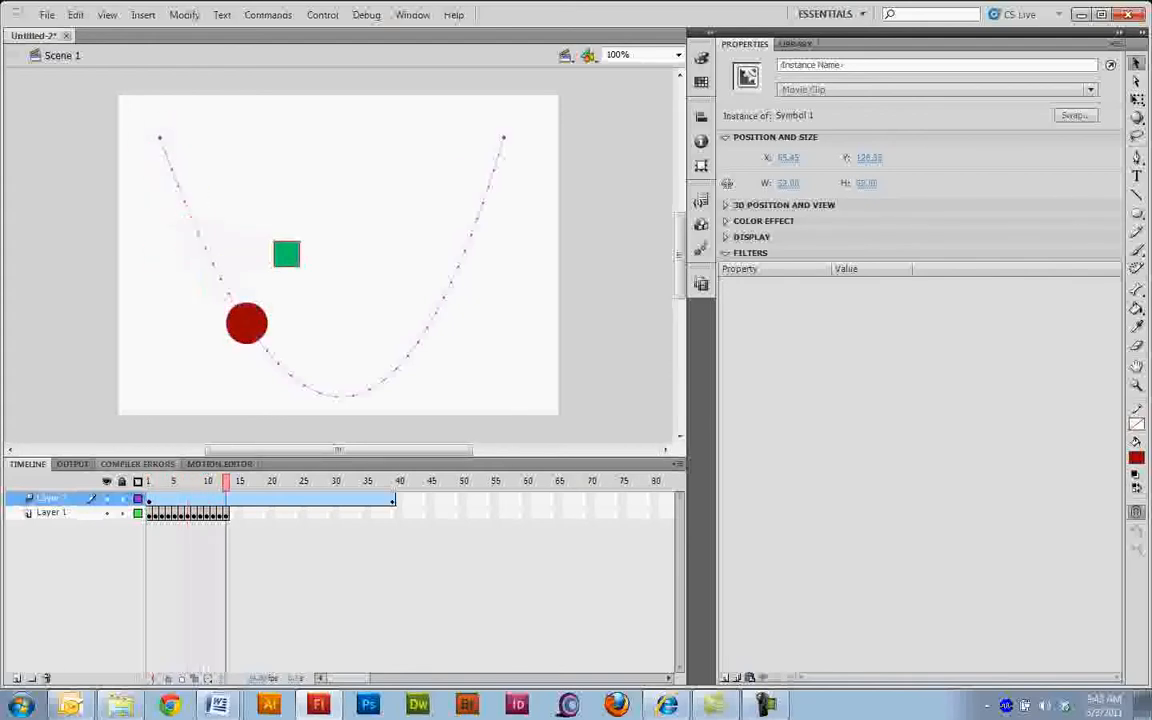
left_click_drag(372, 482, 265, 482)
left_click(300, 376)
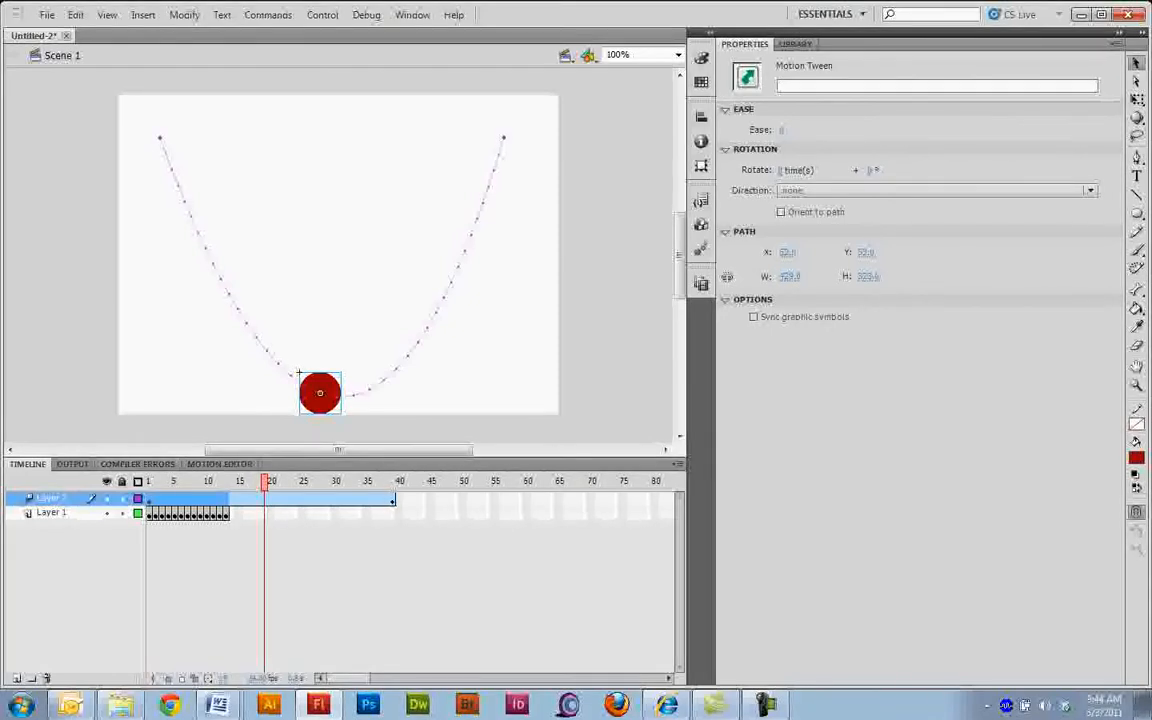
left_click_drag(264, 481, 303, 481)
key("Return")
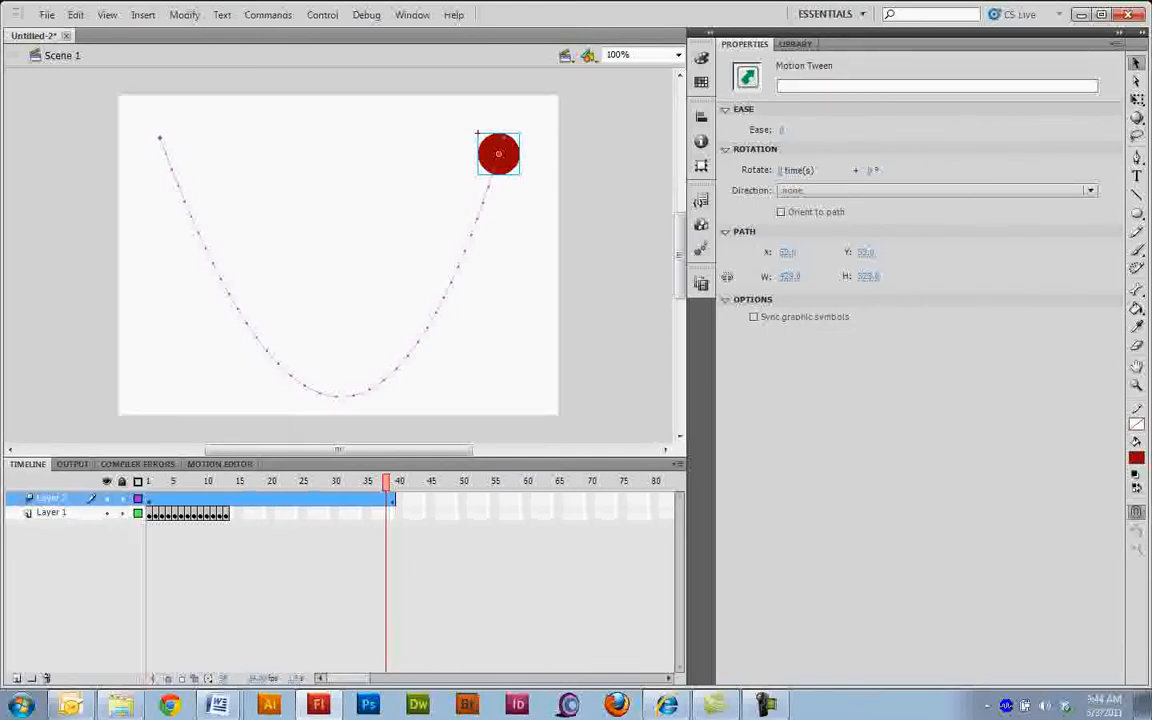
- Add a third layer, draw a dark red square about 51 px wide near the stage's lower-right corner, and insert a keyframe at frame 39
left_click(16, 678)
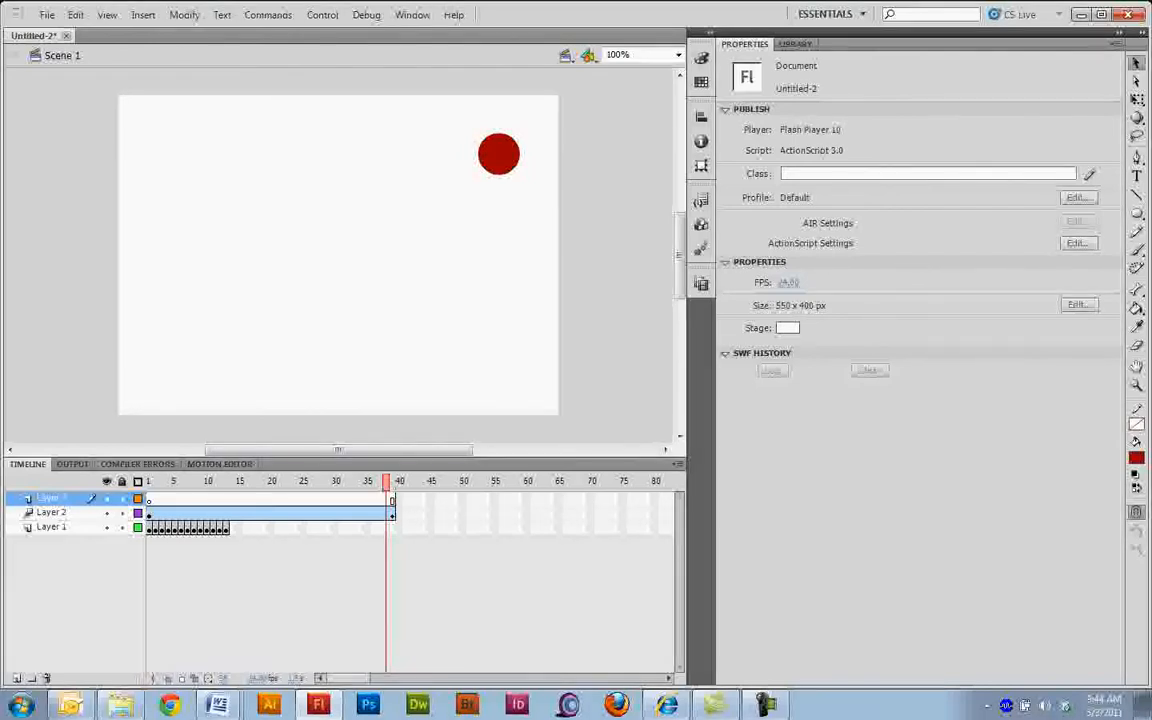
left_click(1137, 213)
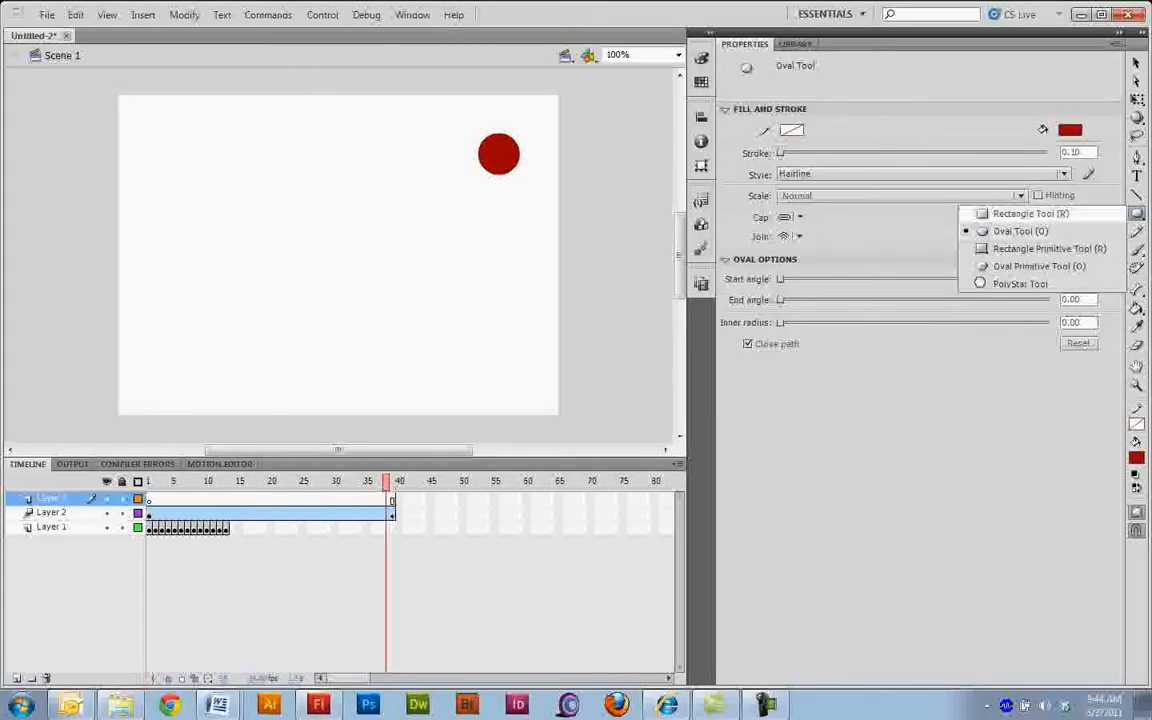
left_click(1030, 213)
left_click_drag(505, 367, 544, 405)
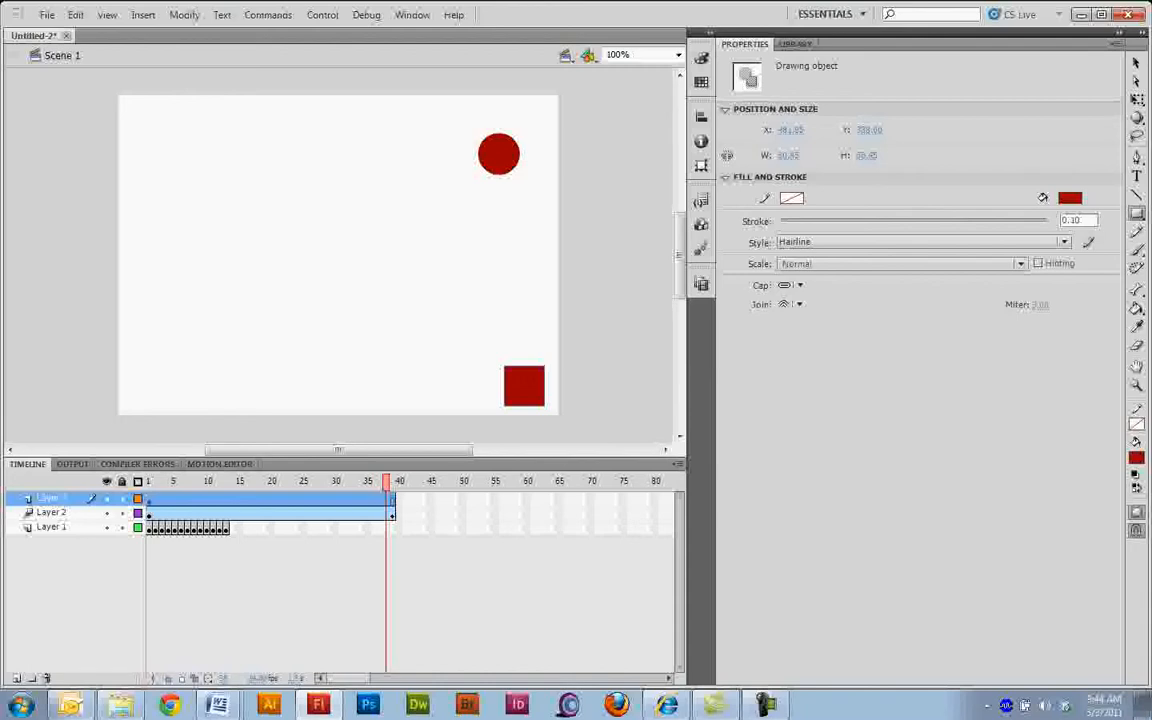
left_click(392, 499)
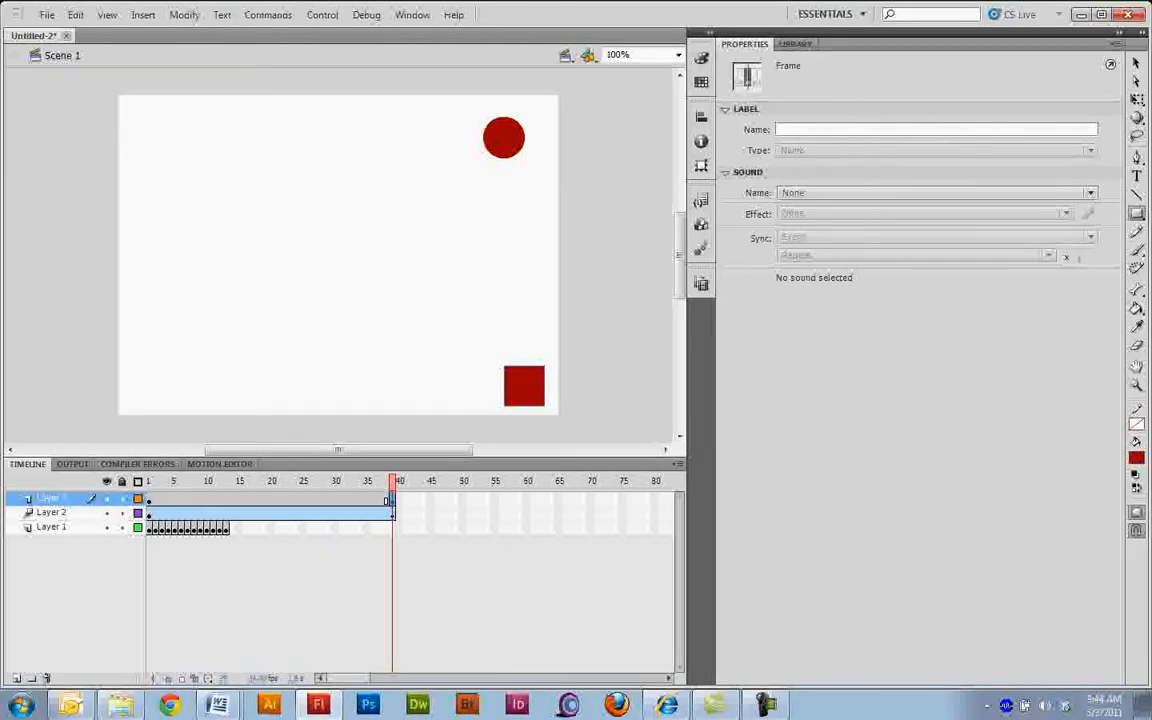
- Replace the square at frame 39 with a blue pentagon about 79 px wide over the stage's upper-left corner
key("Delete")
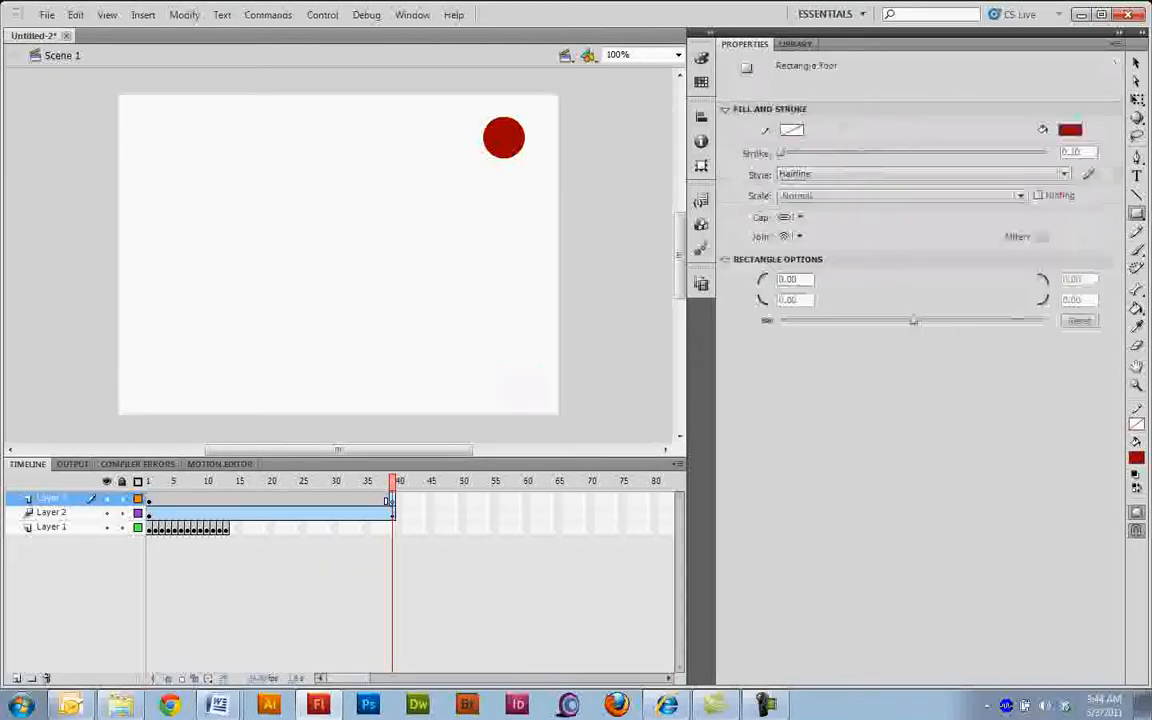
left_click_drag(1136, 212, 1000, 280)
mouse_move(130, 111)
left_mouse_down()
mouse_move(129, 67)
mouse_move(132, 81)
left_mouse_up()
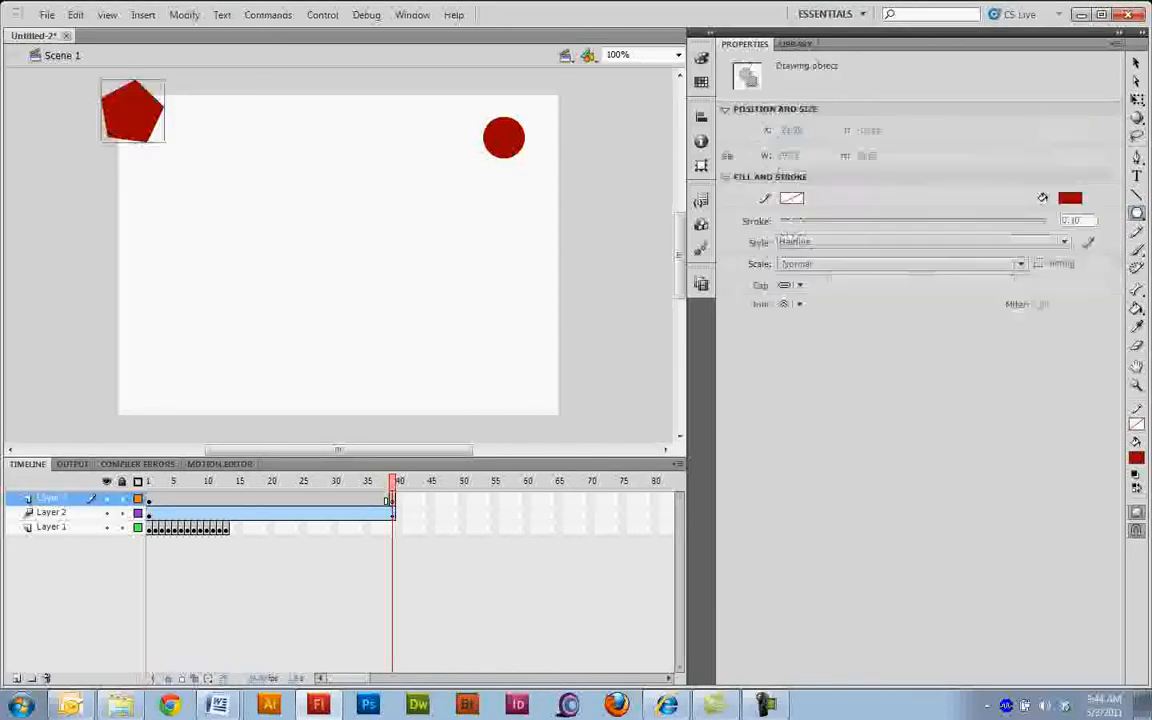
left_click(1070, 197)
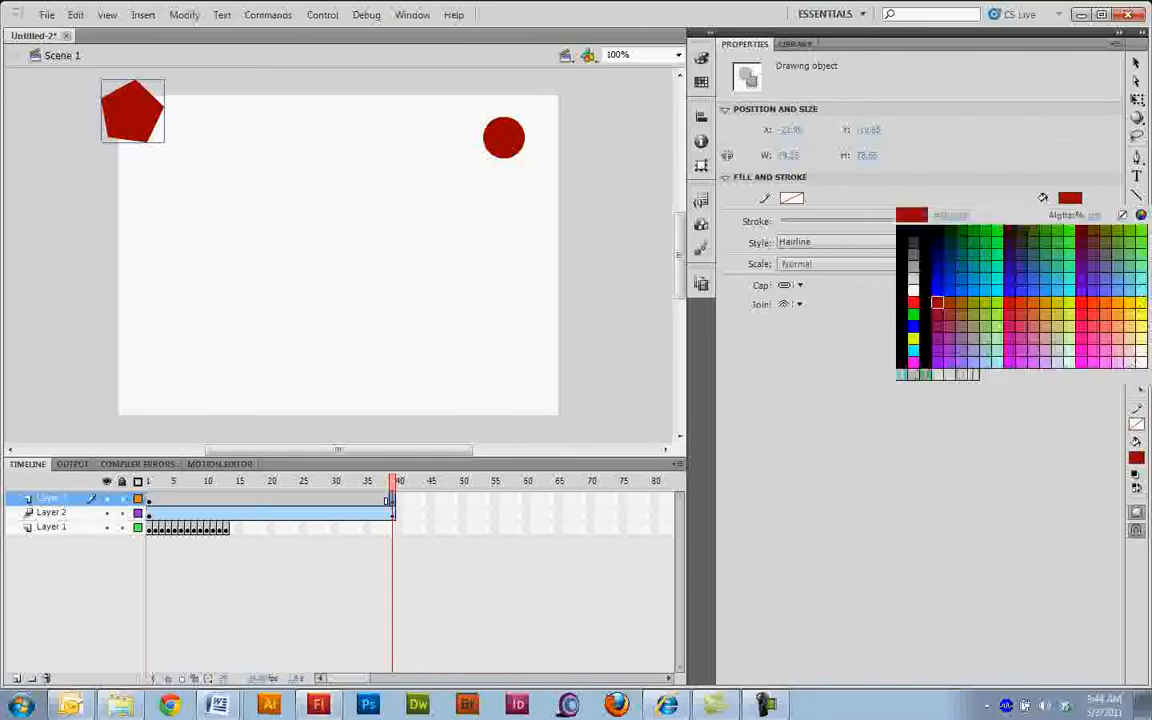
left_click(958, 288)
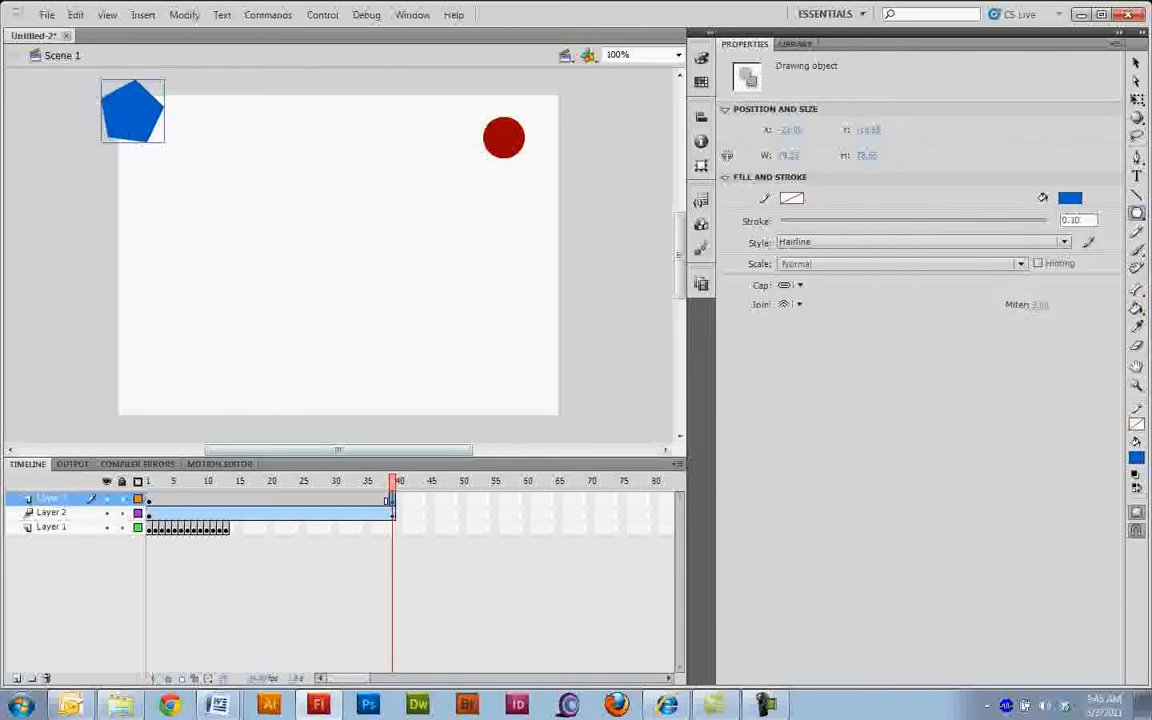
- Create a shape tween between the square at frame 1 and the pentagon at frame 39
left_click(303, 498)
right_click(303, 498)
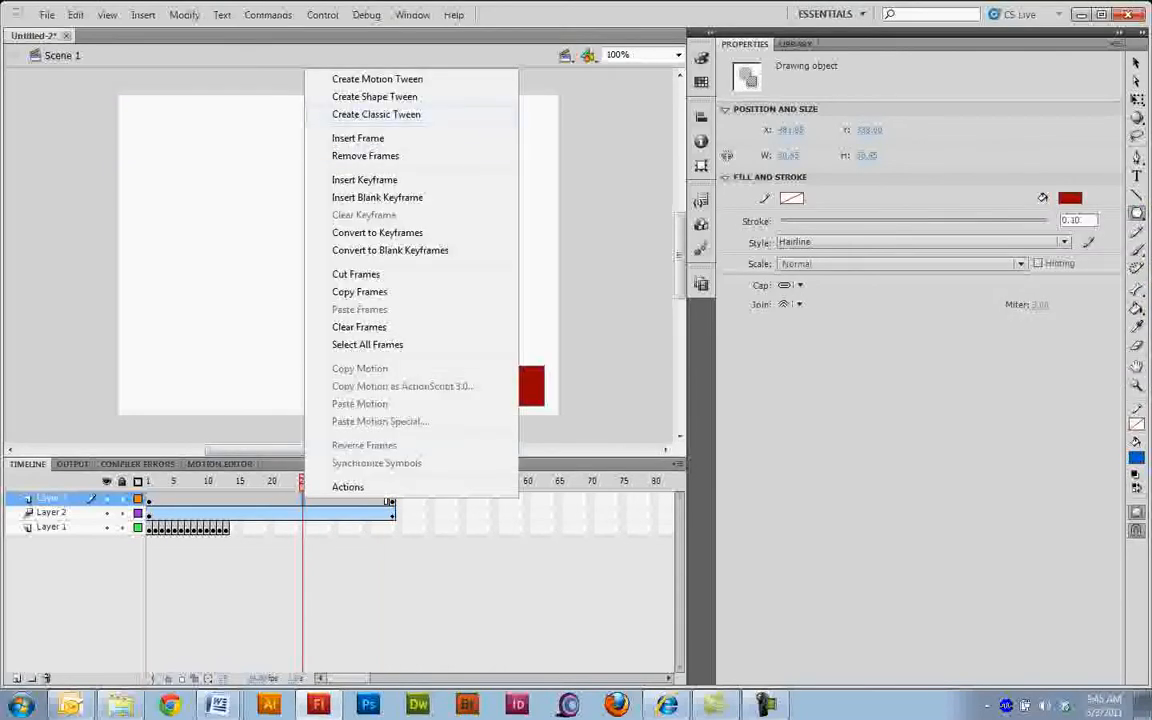
left_click(374, 96)
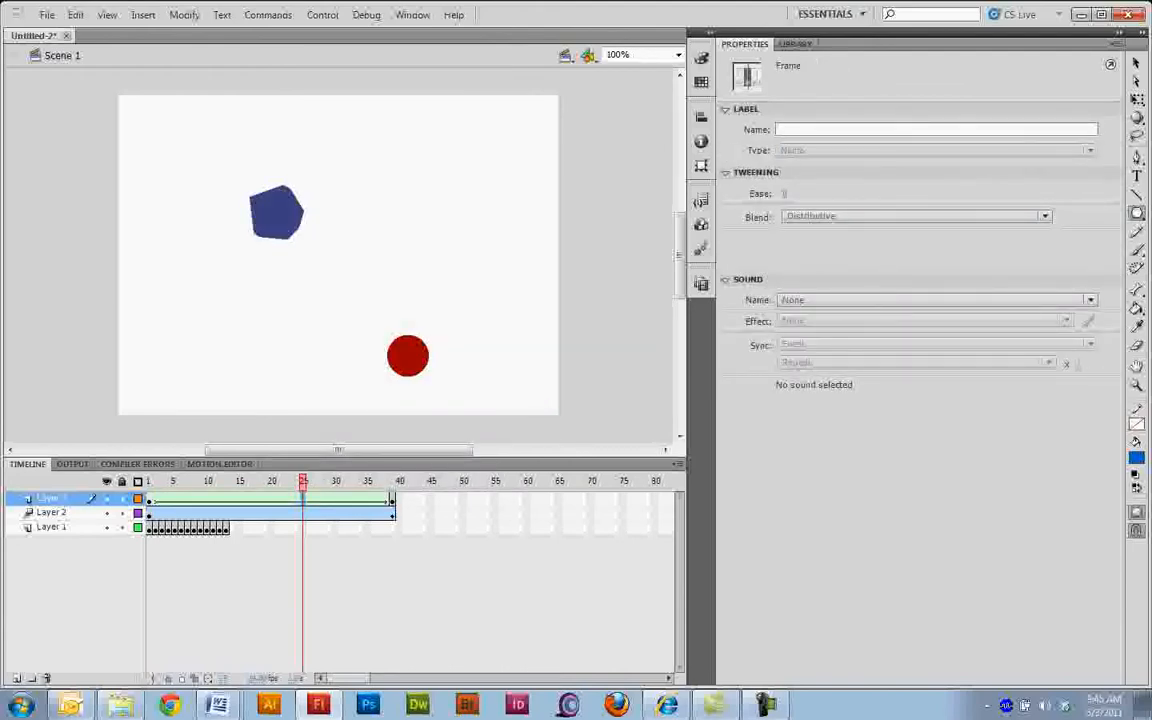
- Undo the shape tween, the pentagon and the deletion of the square at frame 39
key("ctrl+z")
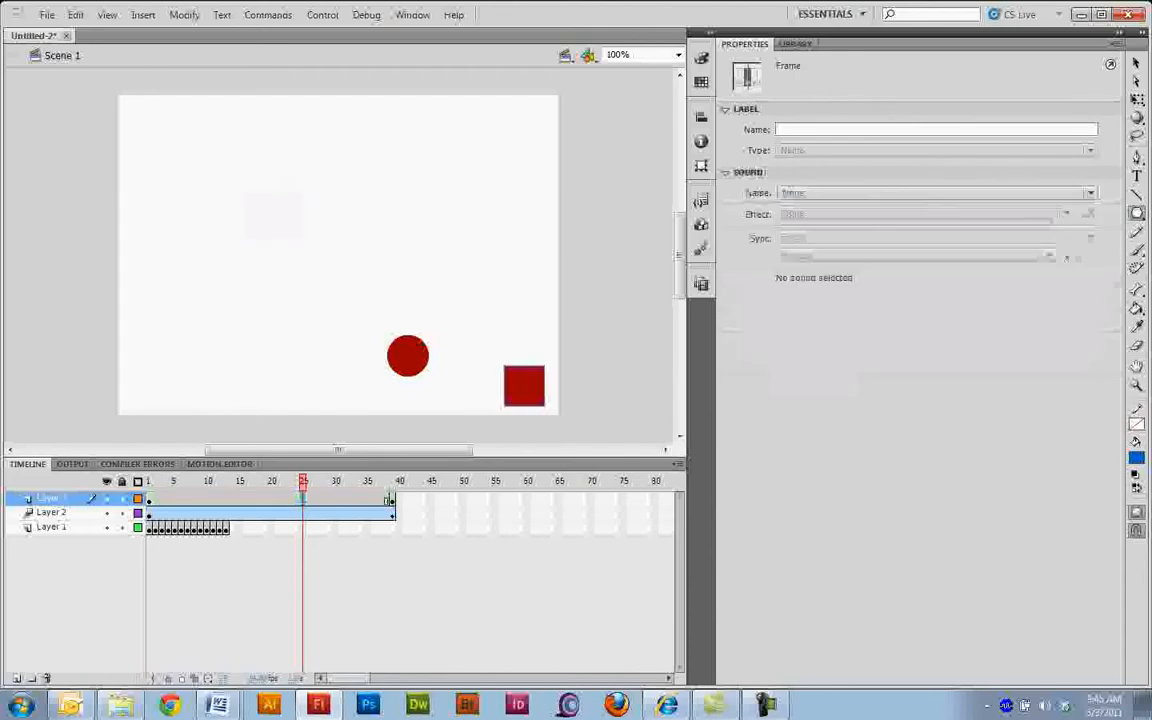
key("ctrl+z")
key("ctrl+z")
key("ctrl+z")
key("ctrl+z")
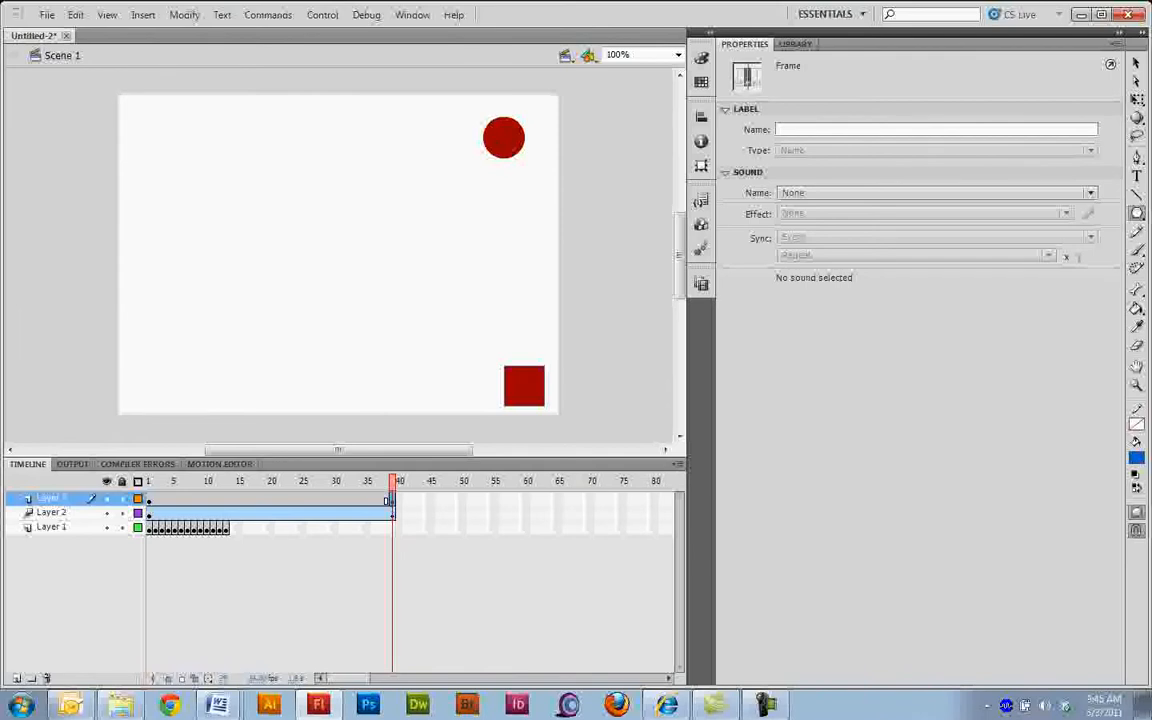
- Replace the square at frame 39 with a blue five-pointed PolyStar star about 90 px wide near the stage's upper-left corner
key("v")
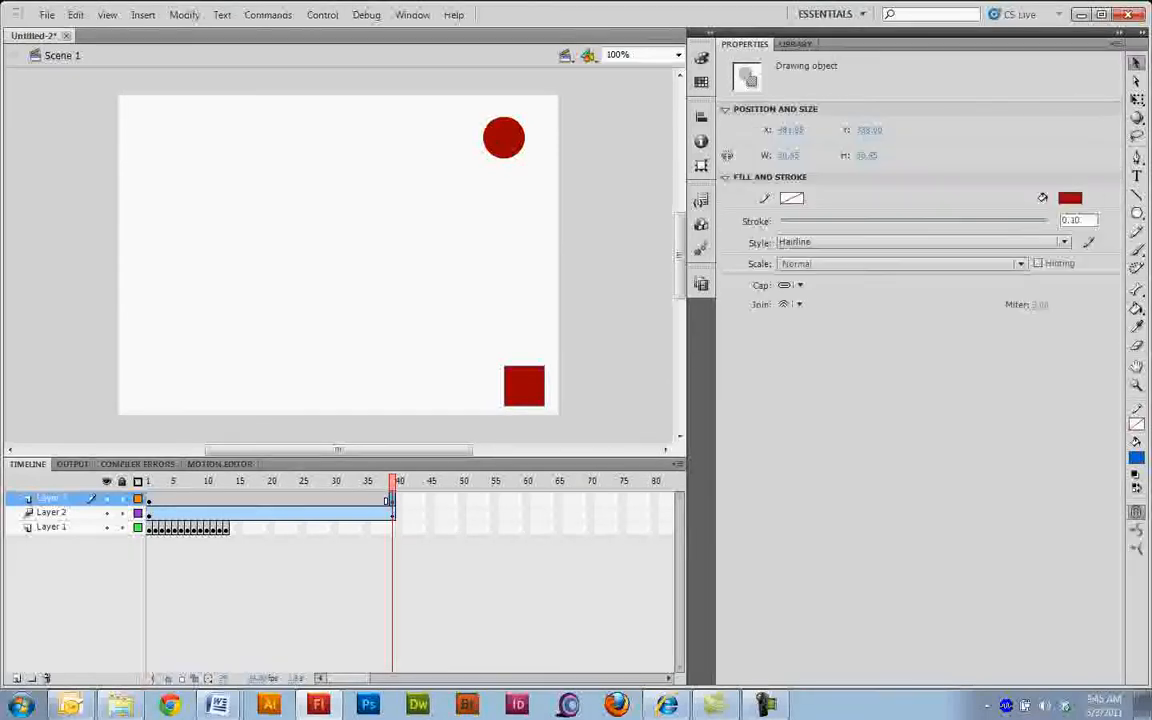
key("Delete")
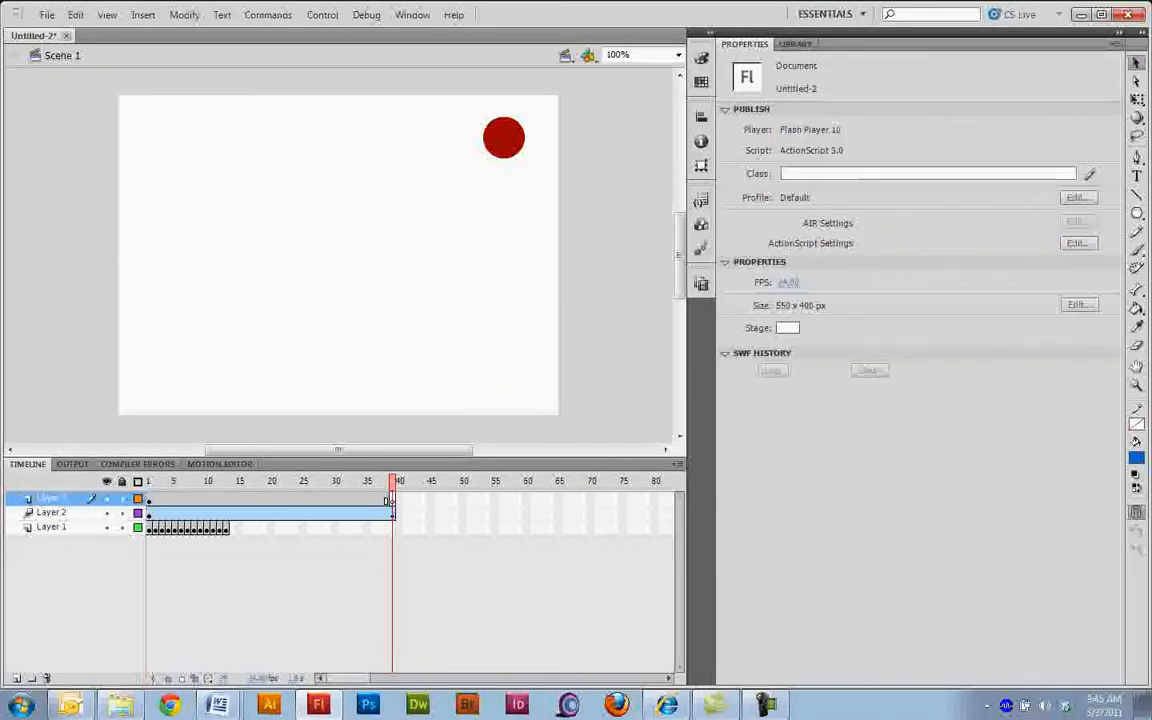
left_click(1136, 213)
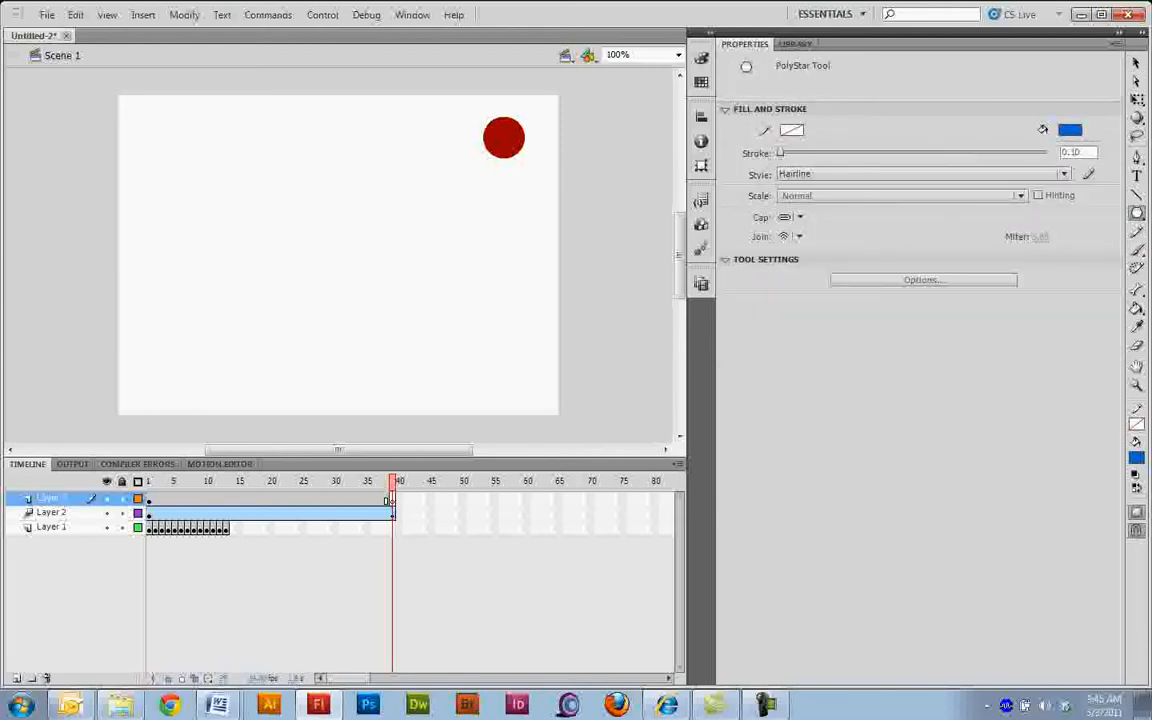
left_click(923, 279)
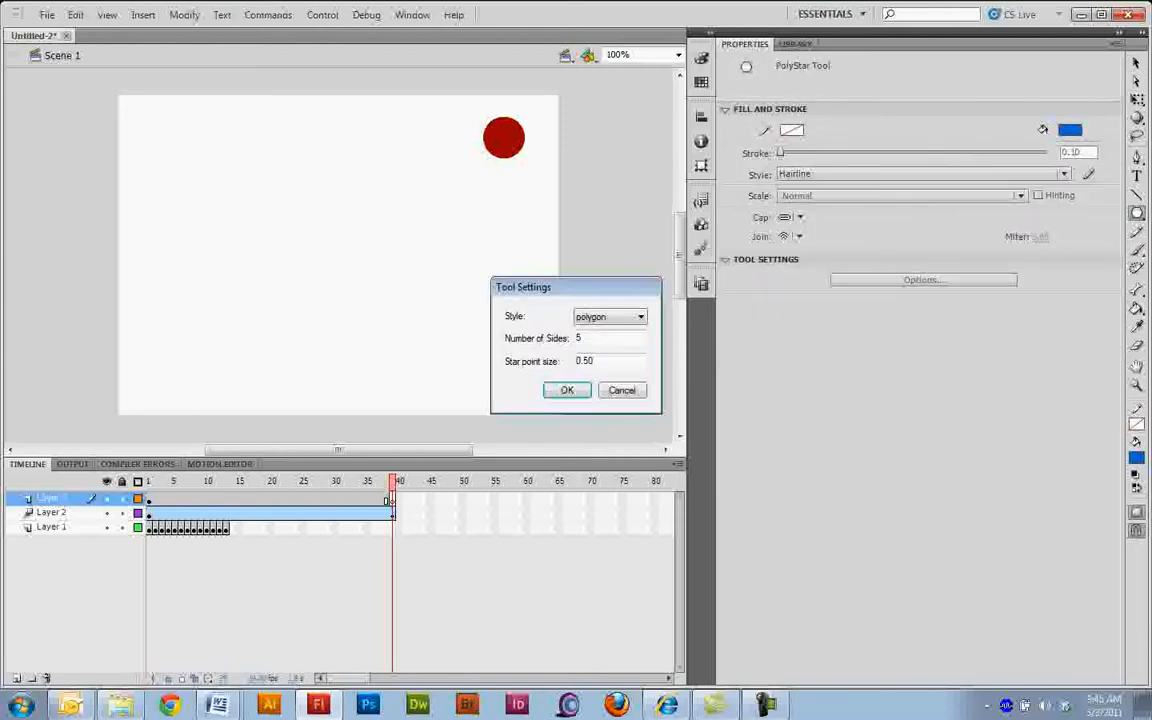
left_click(610, 316)
left_click(595, 341)
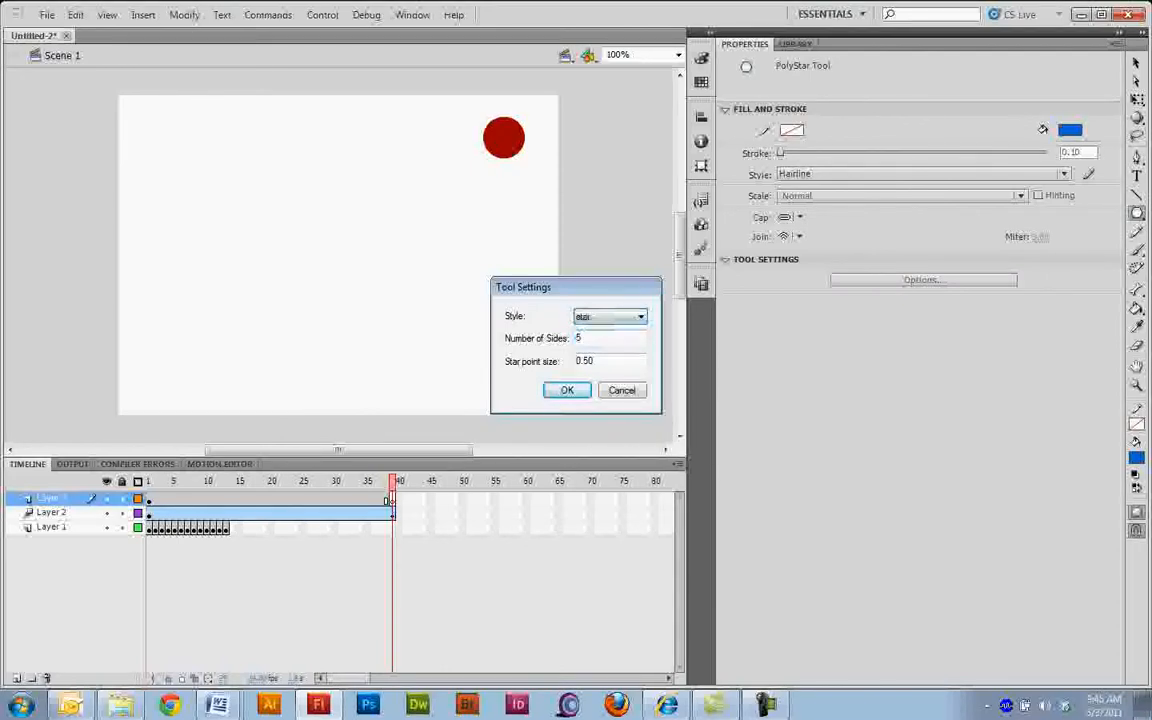
left_click(566, 390)
left_click_drag(168, 143, 168, 108)
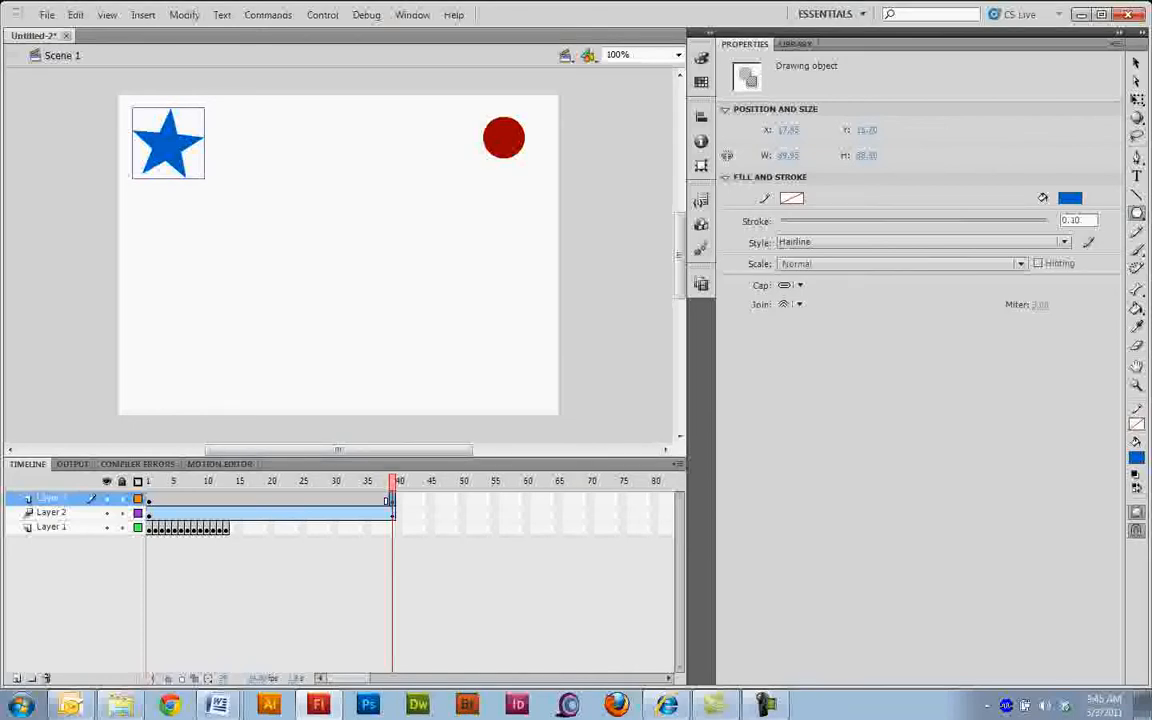
- Create a shape tween from the red square to the blue star on the third layer and preview the morph
left_click(264, 499)
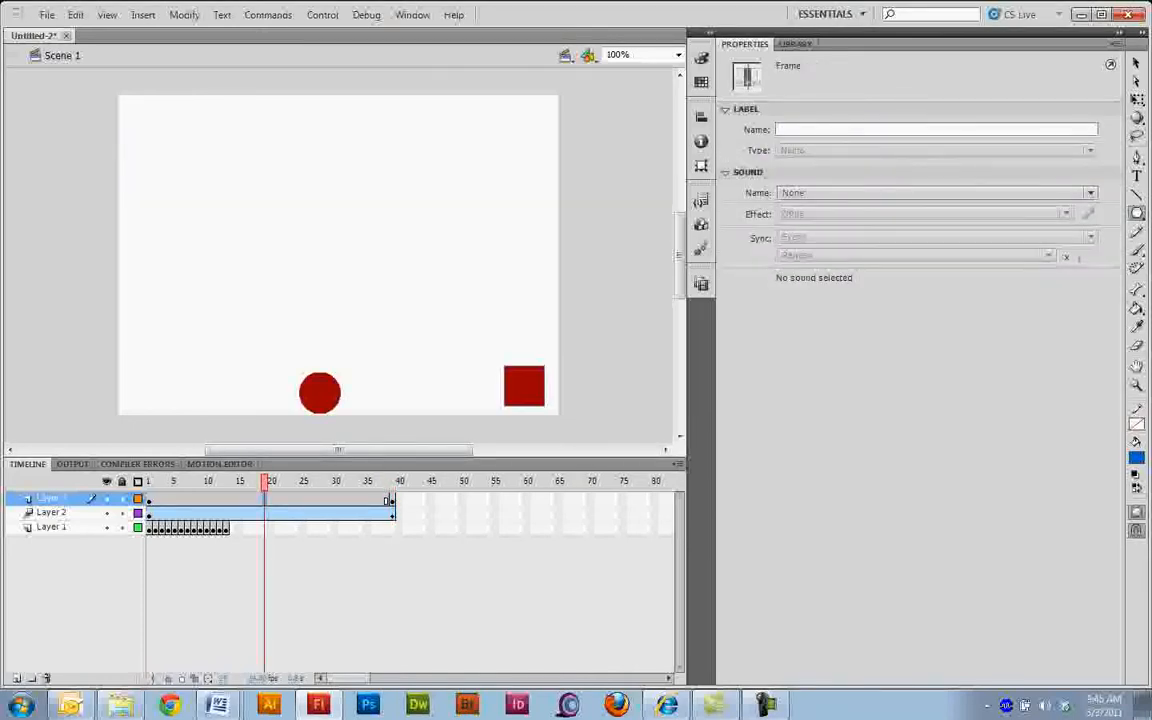
right_click(270, 499)
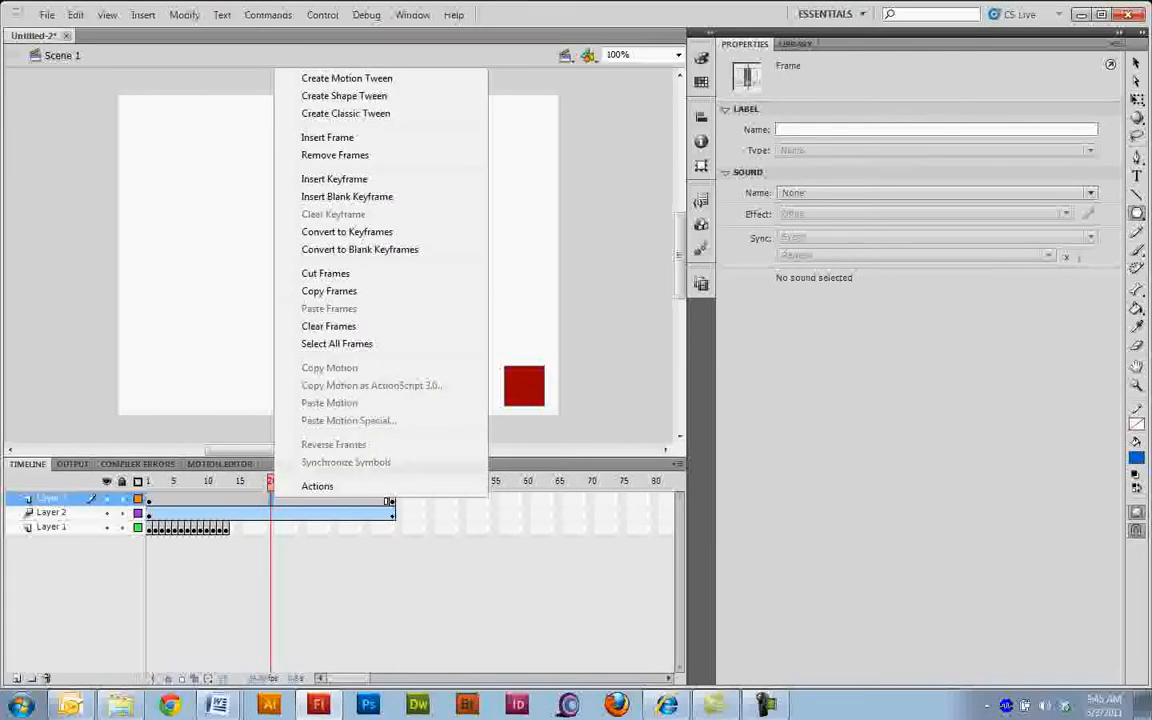
left_click(344, 96)
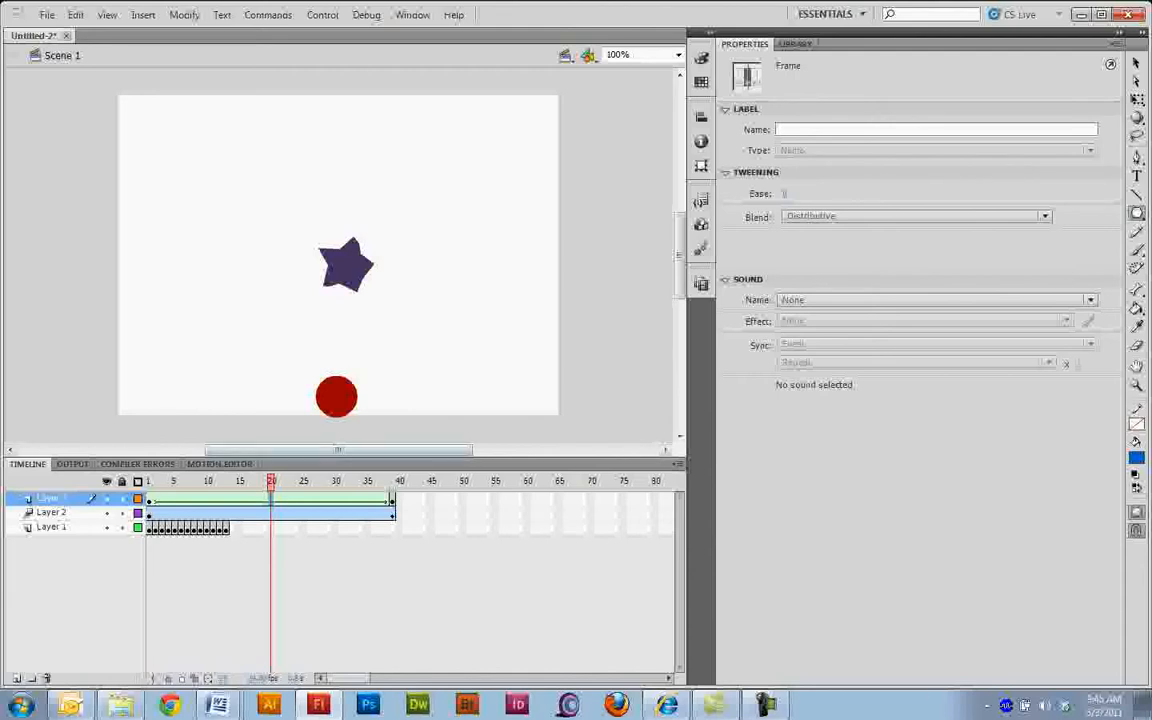
left_click_drag(270, 481, 181, 481)
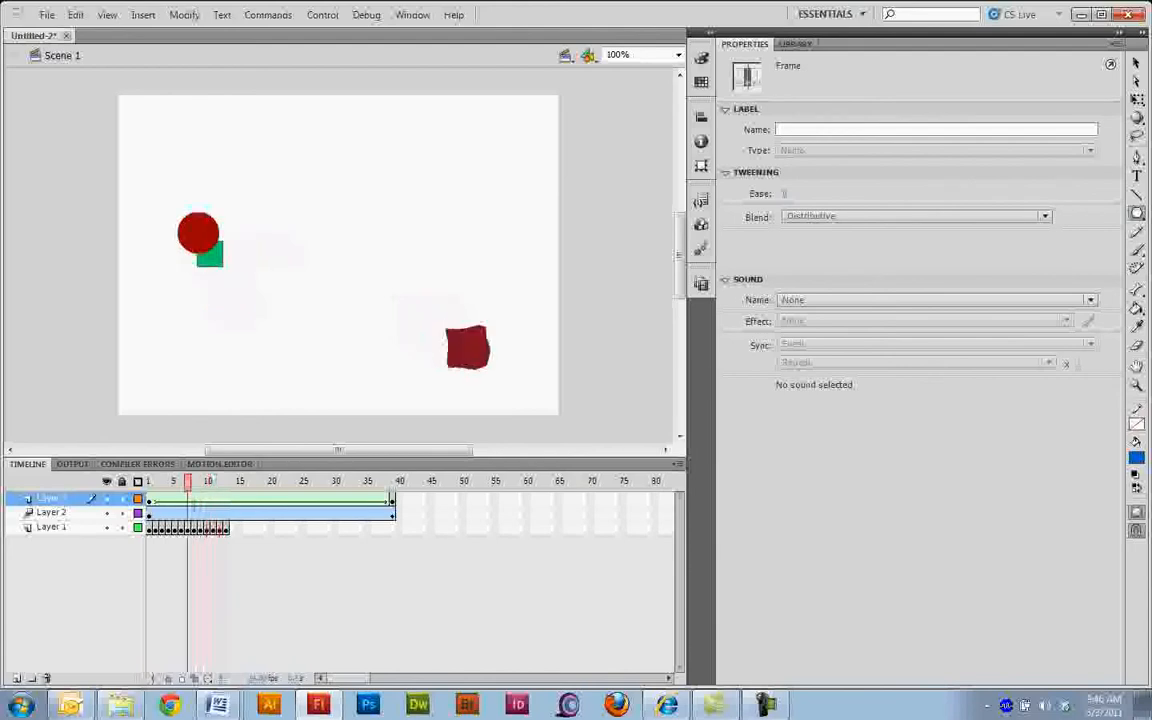
left_click_drag(373, 481, 322, 481)
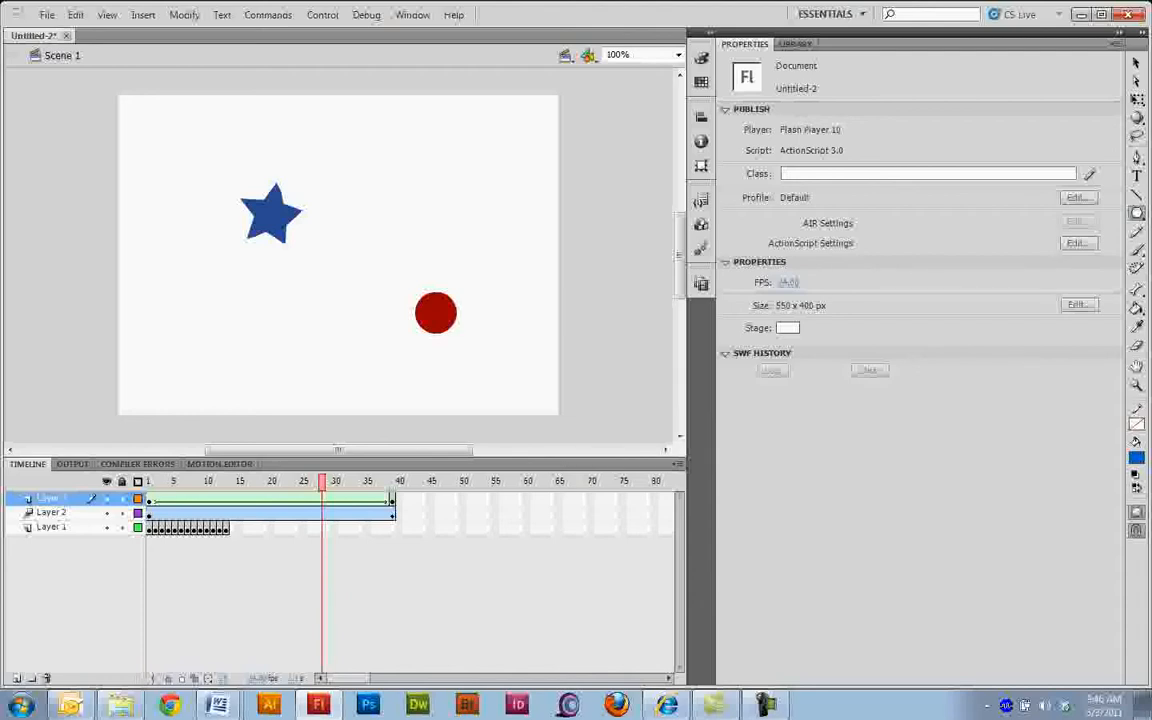
- Rotate the blue star at frame 39 with Free Transform, play the shape tween, and return to frame 1
left_click(392, 499)
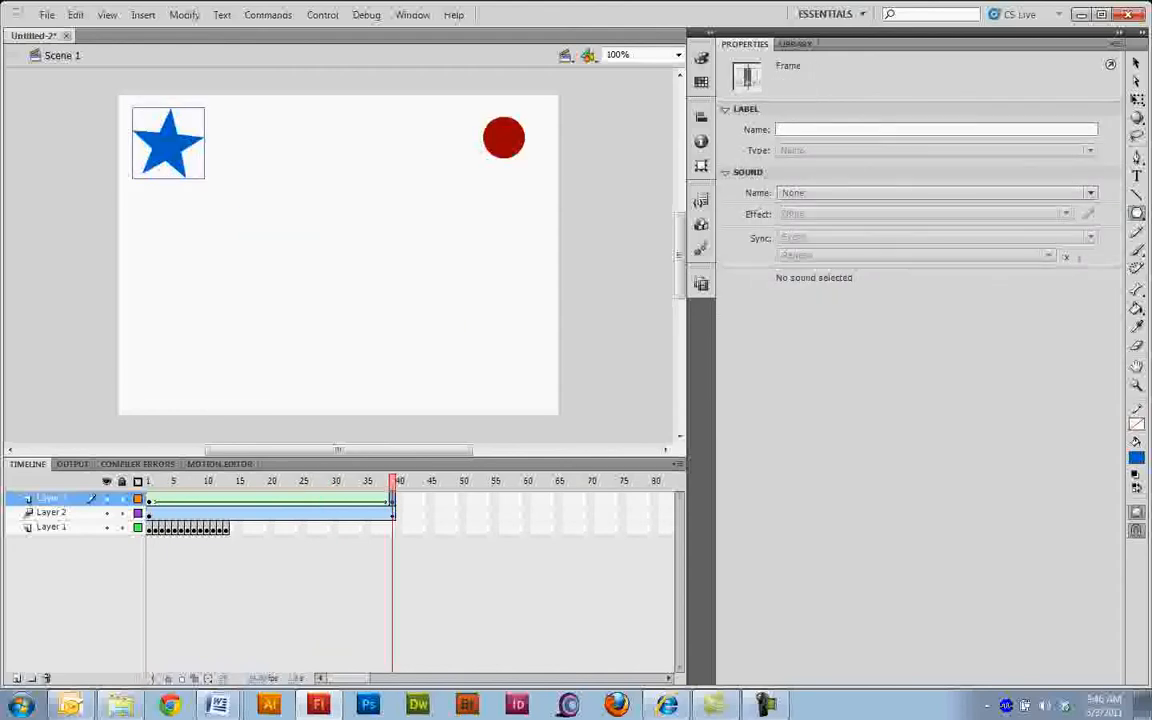
key("q")
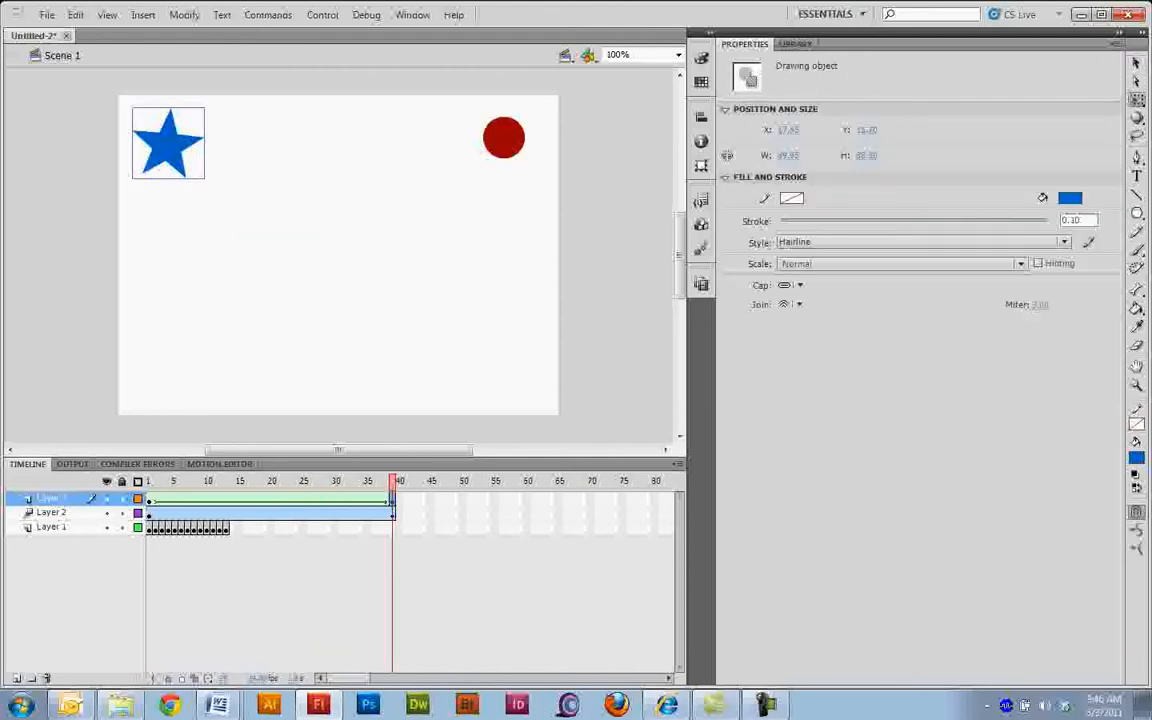
mouse_move(100, 78)
left_mouse_down()
mouse_move(96, 91)
mouse_move(104, 78)
left_mouse_up()
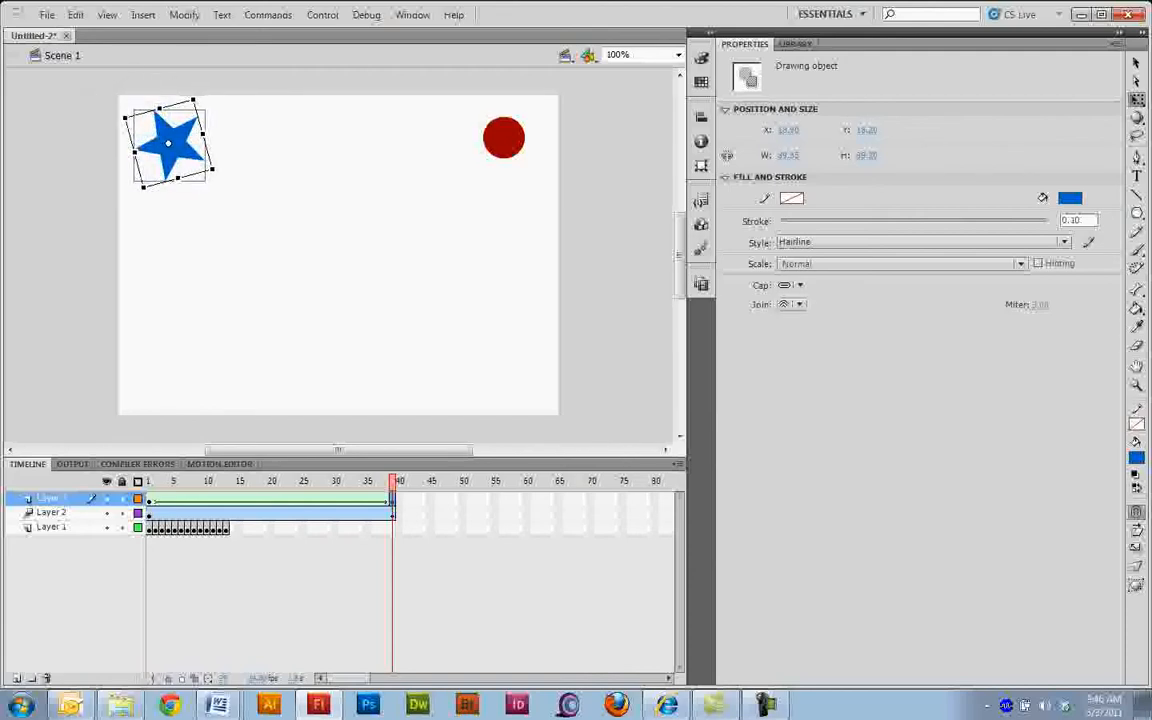
mouse_move(392, 482)
left_mouse_down()
mouse_move(171, 482)
mouse_move(392, 482)
left_mouse_up()
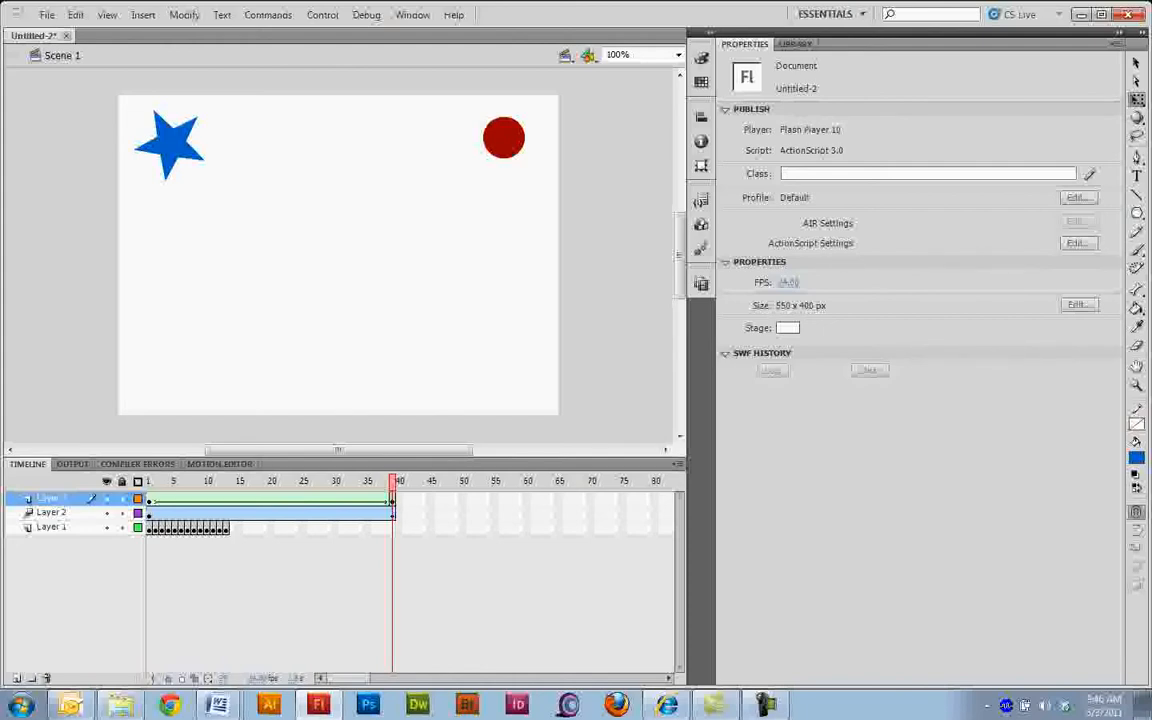
left_click_drag(392, 482, 219, 482)
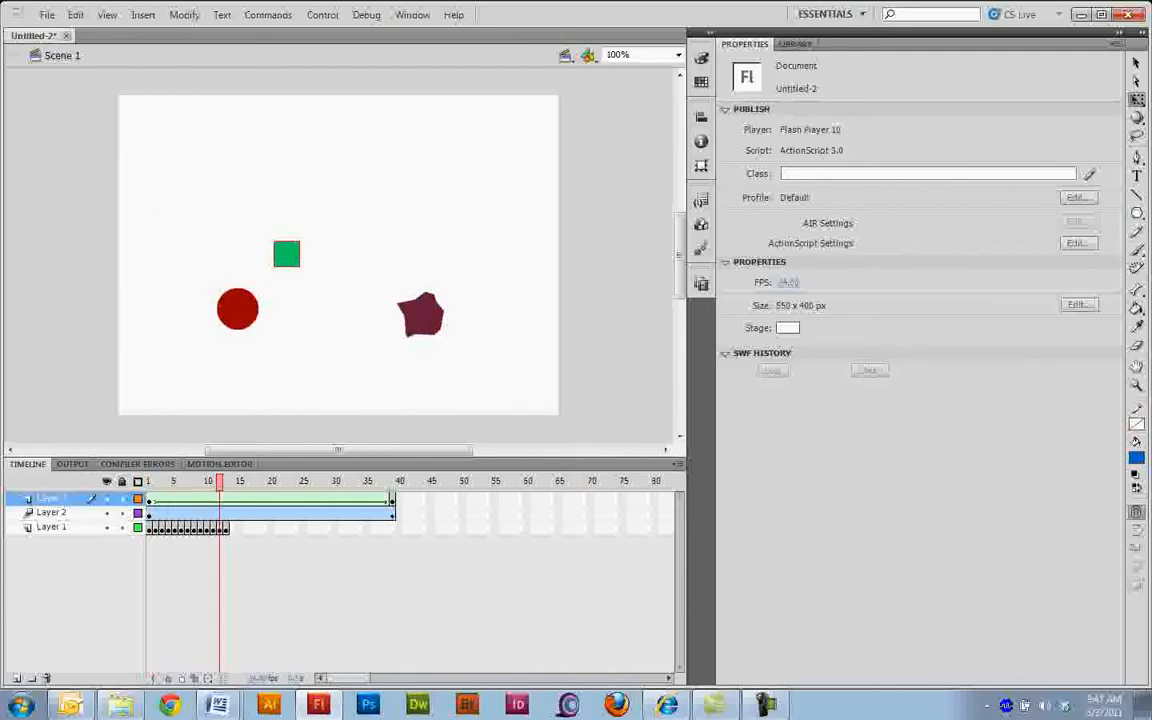
key("Return")
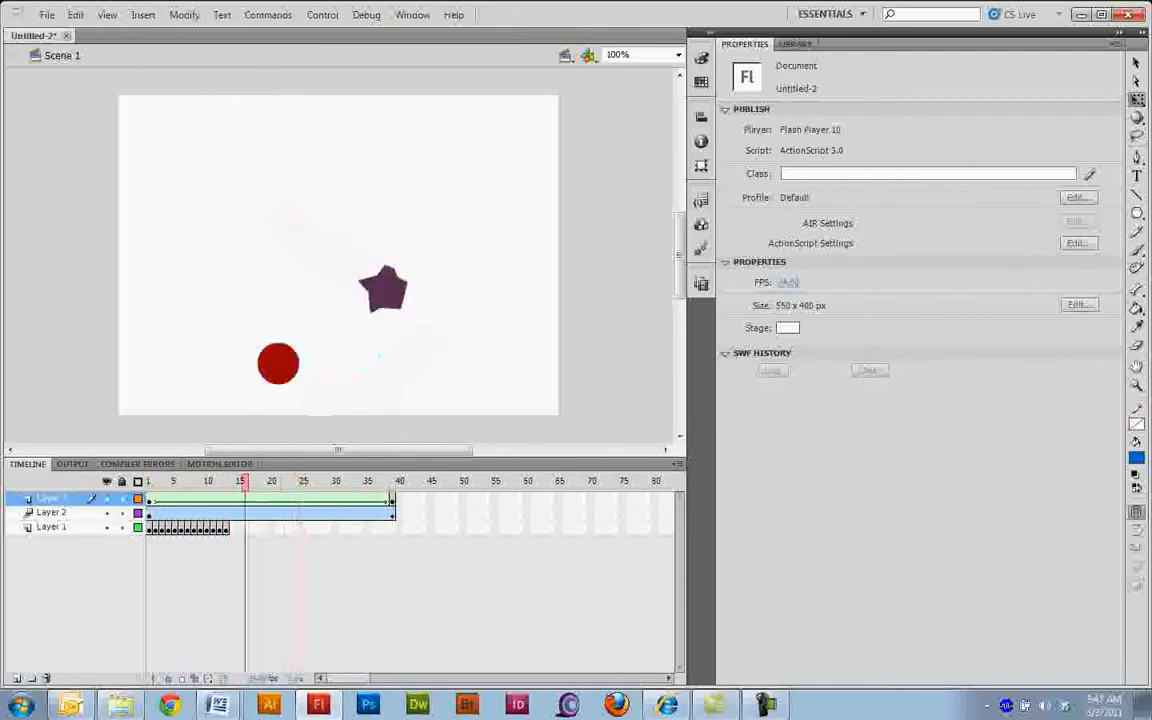
left_click_drag(200, 481, 149, 481)
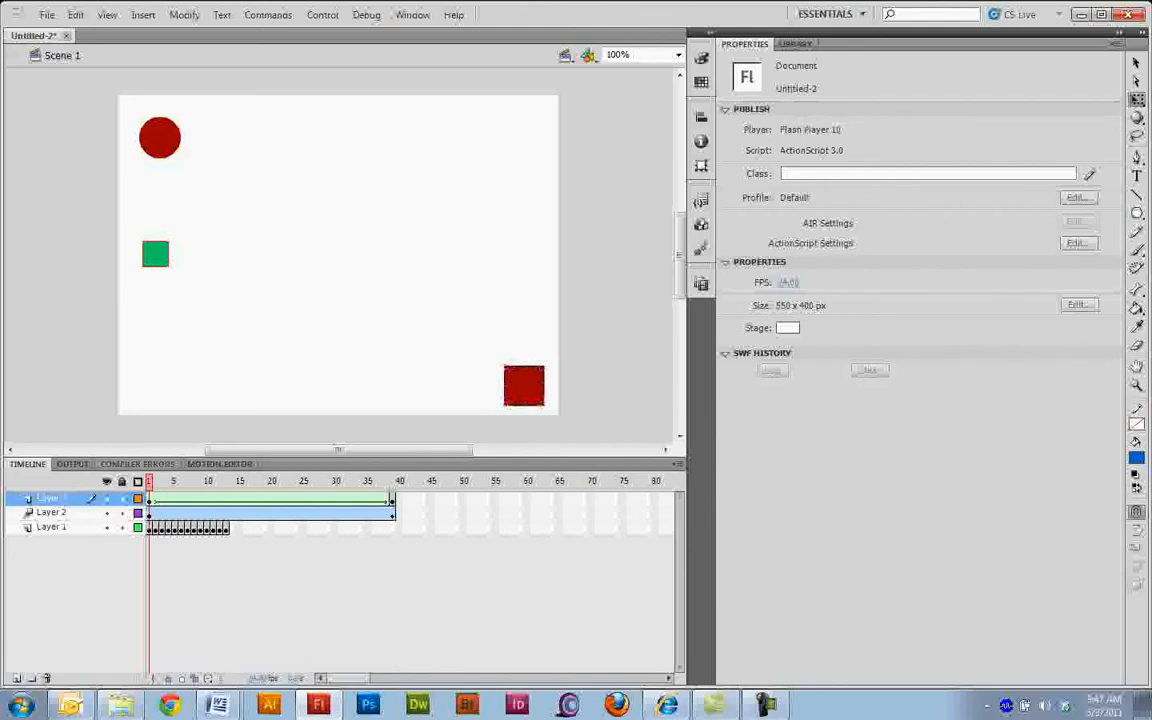
- Add two shape hints to the red square at frame 1, one on its lower-right corner and one on its upper-left corner
left_click(143, 14)
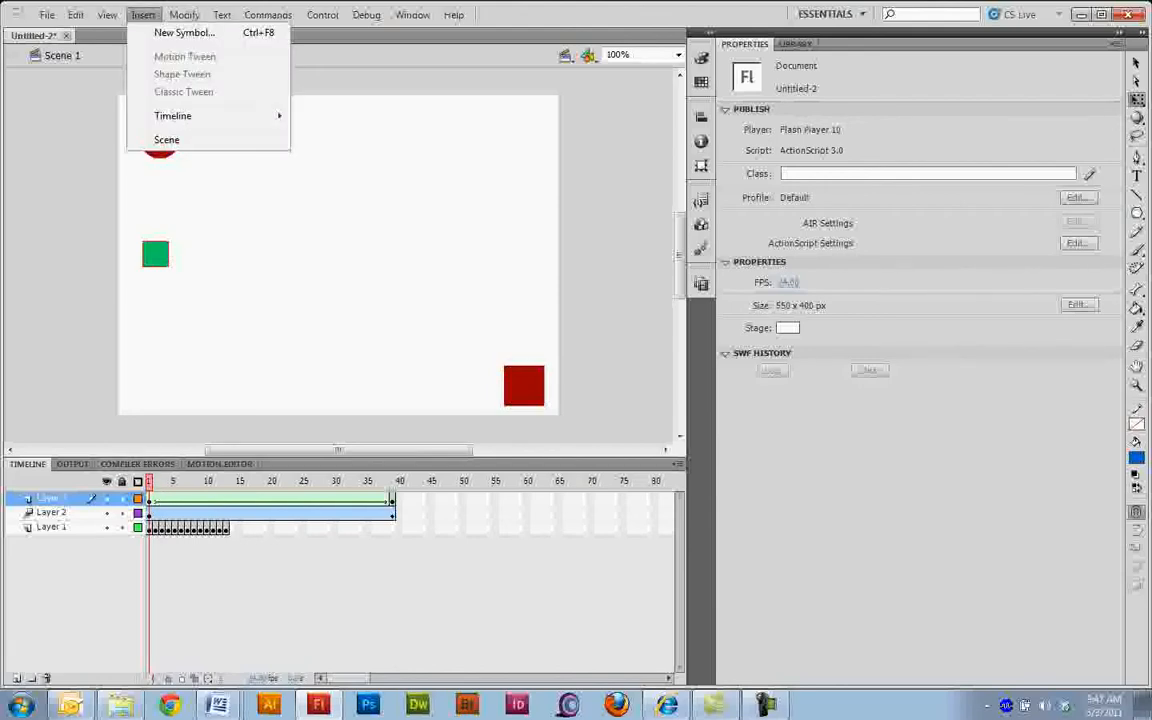
mouse_move(175, 115)
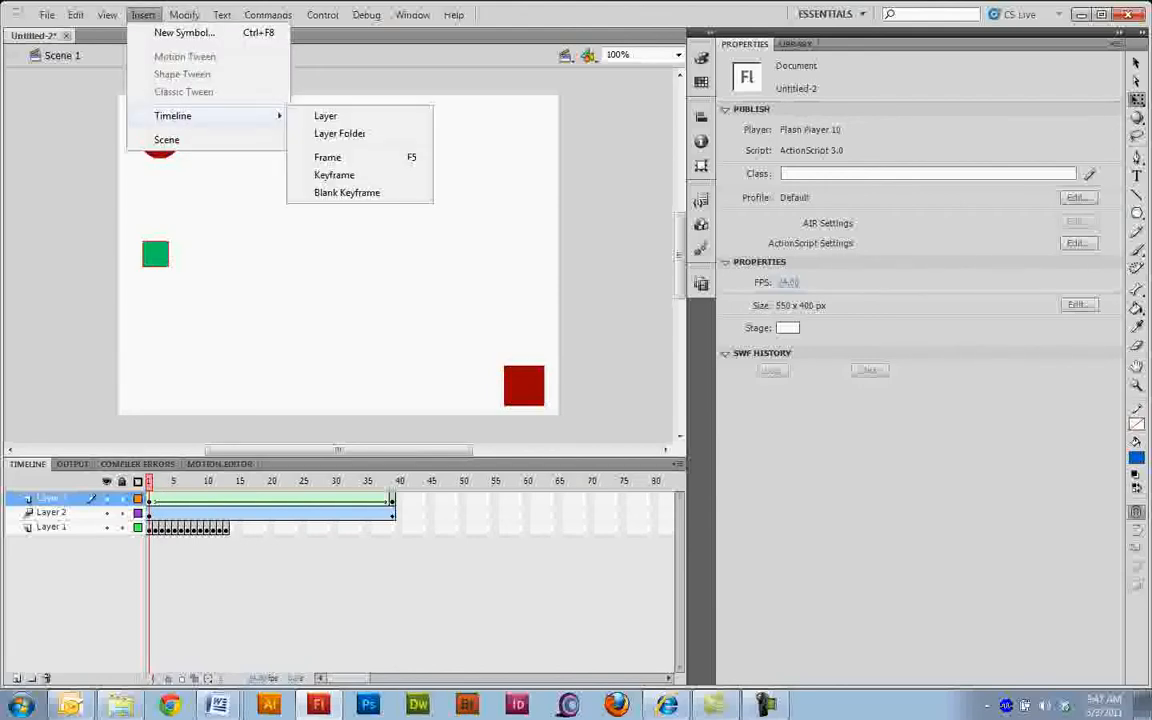
mouse_move(184, 14)
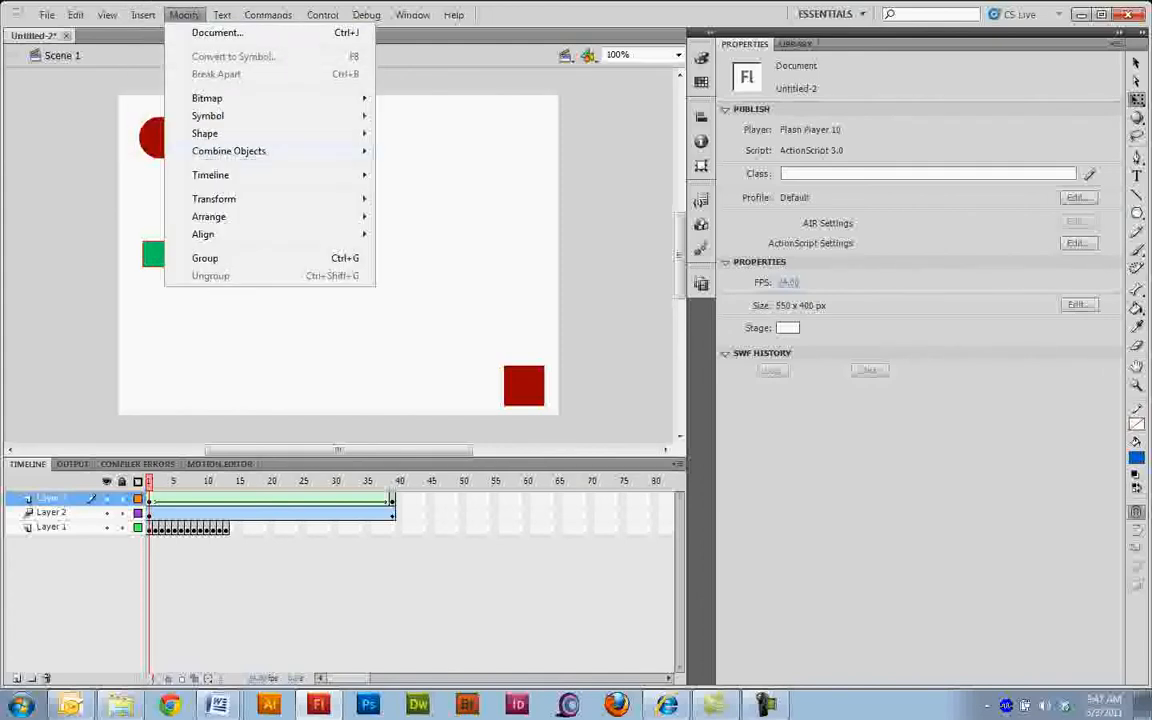
mouse_move(240, 133)
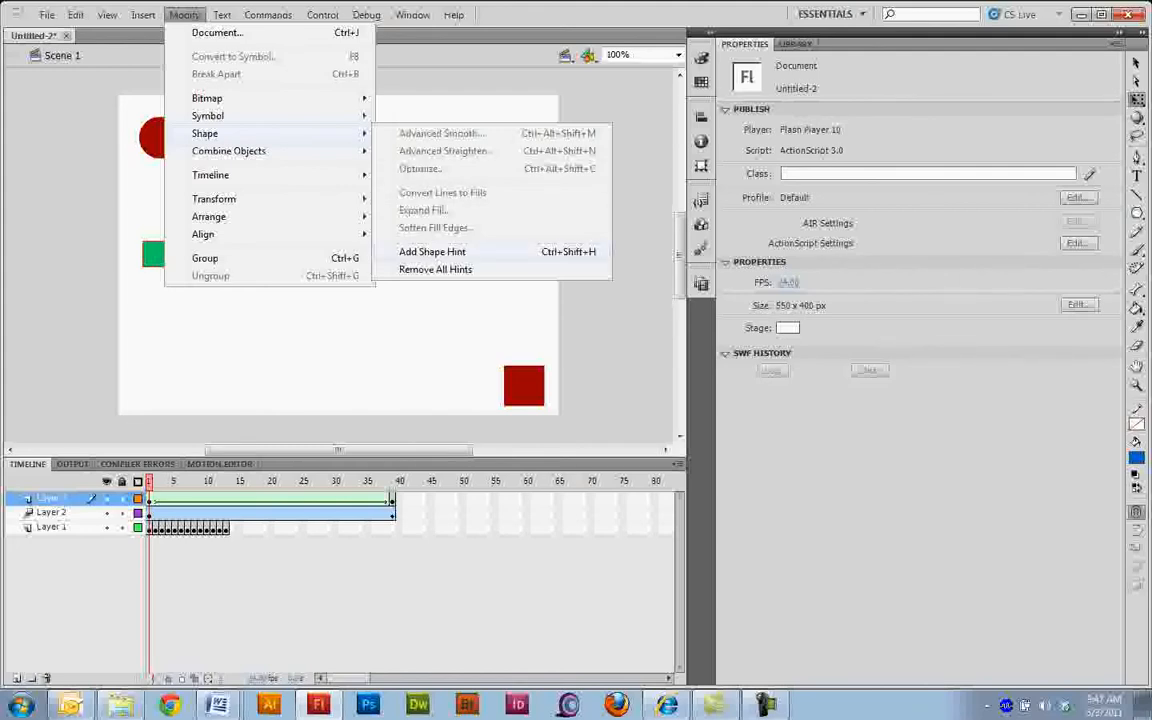
left_click(432, 251)
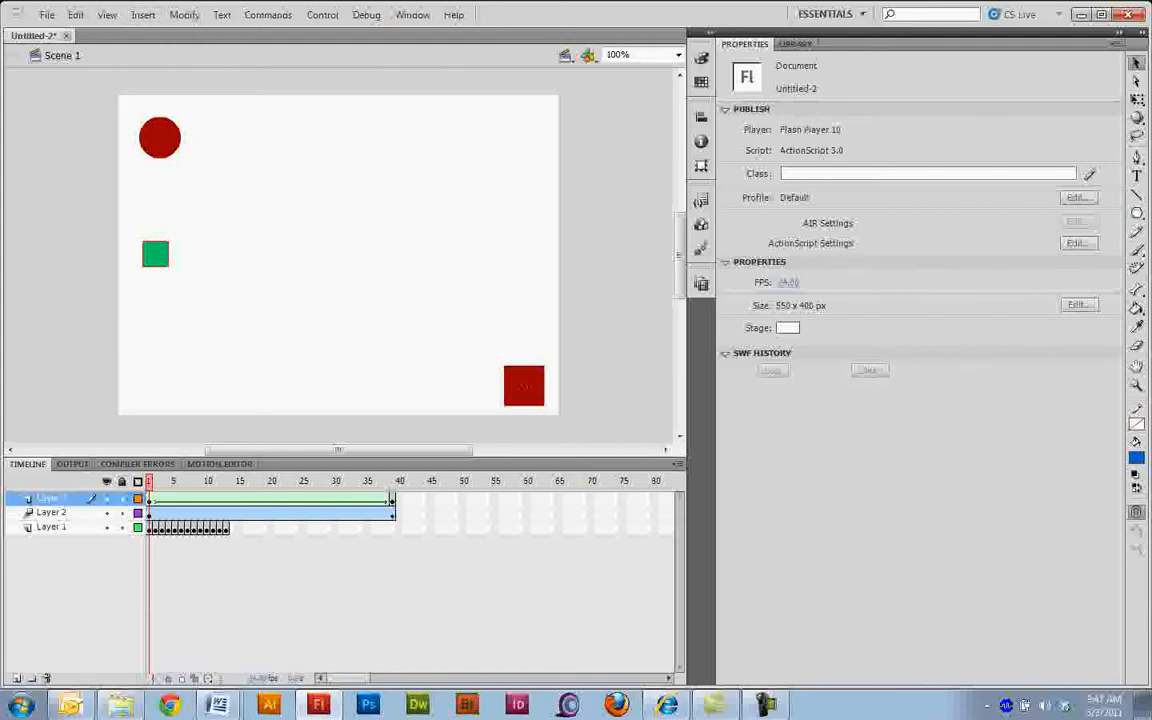
left_click_drag(523, 386, 543, 404)
left_click(184, 14)
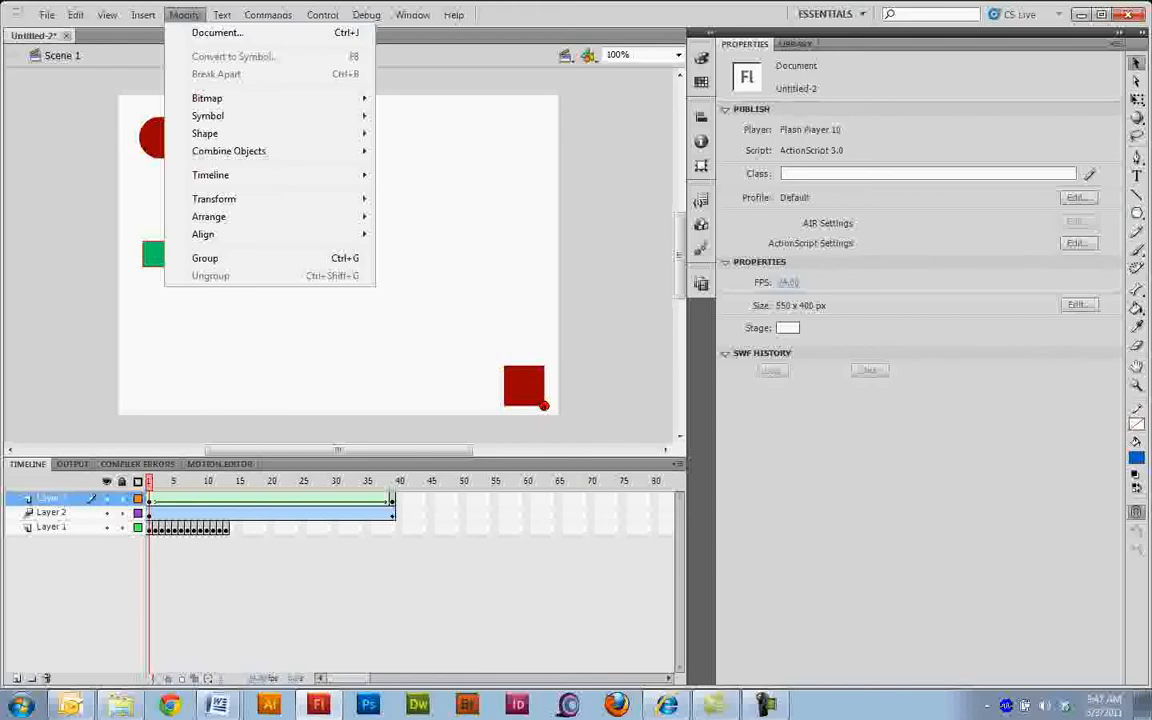
mouse_move(250, 133)
left_click(433, 251)
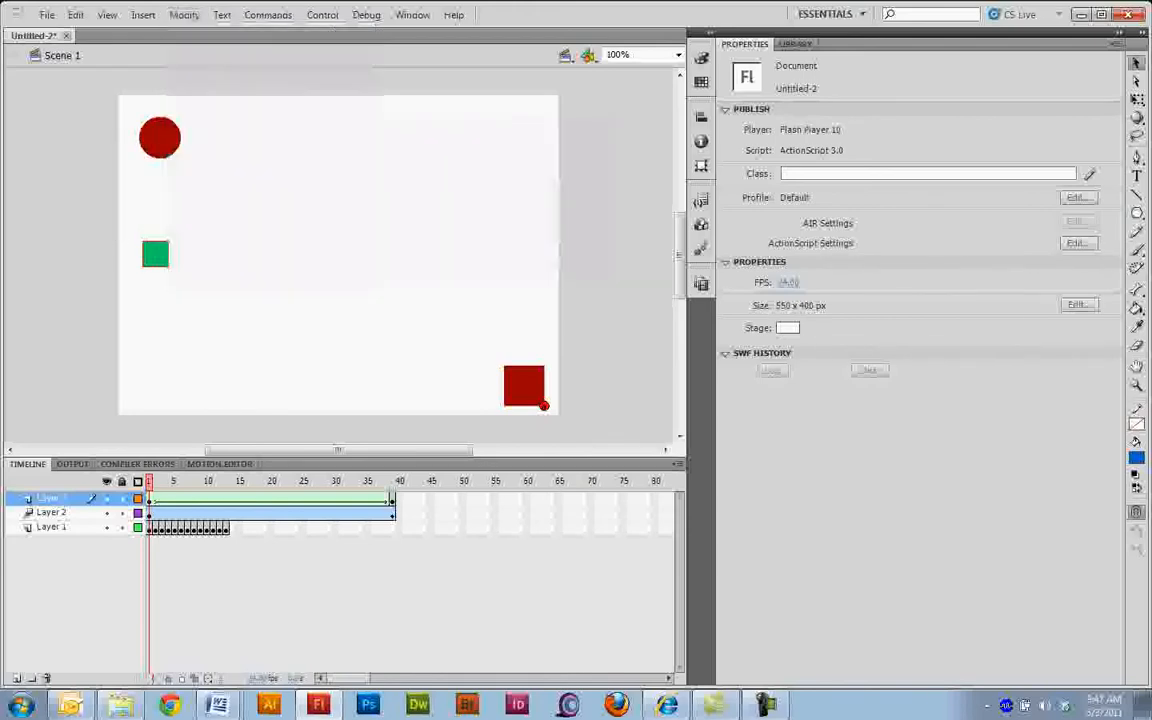
left_click_drag(524, 386, 504, 366)
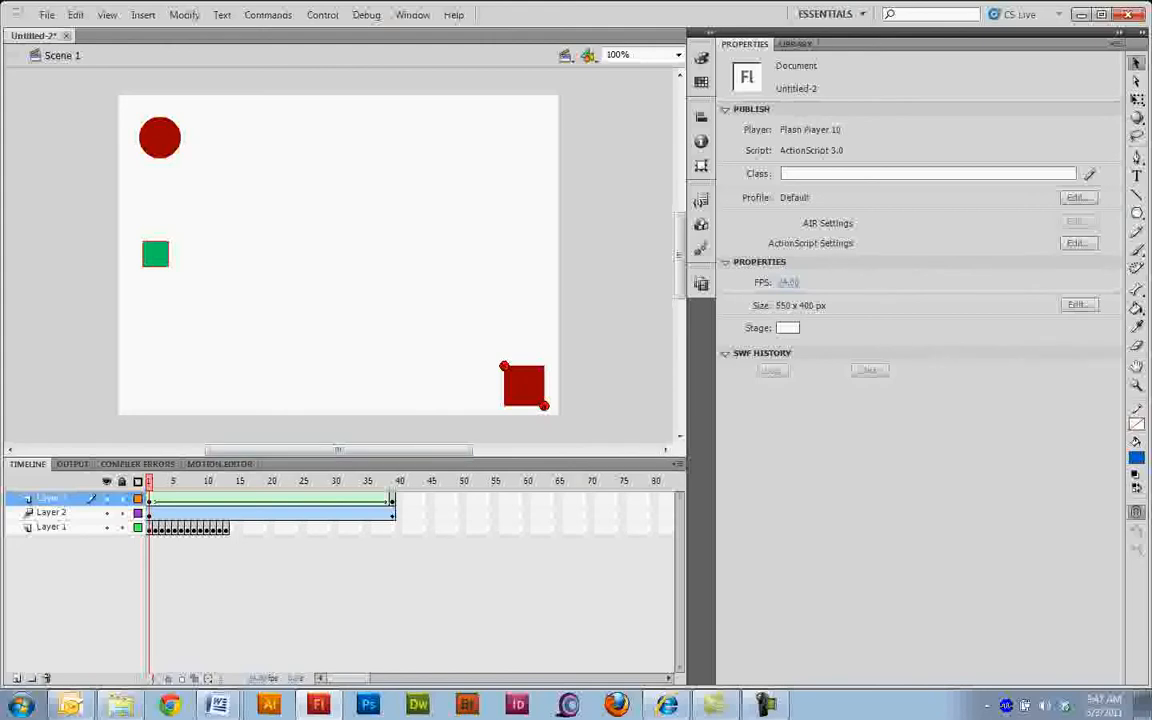
- Place the matching shape hints at frame 39 on the blue star's left and upper-right tips, and play the shape tween
left_click(392, 498)
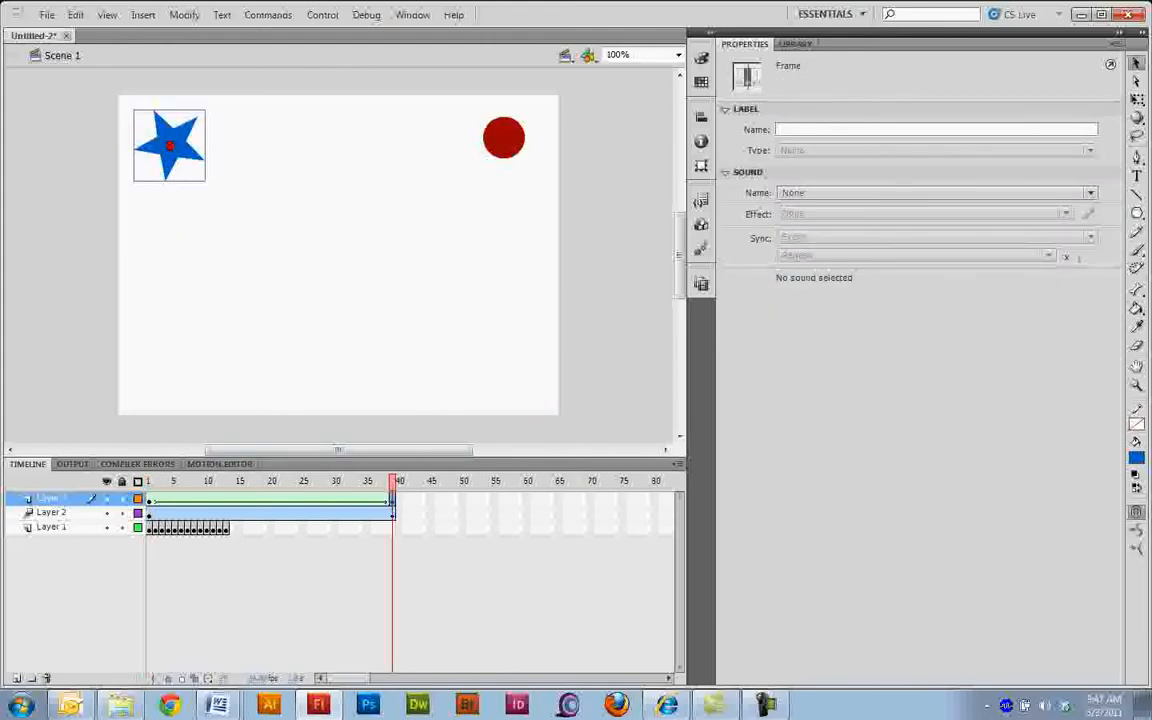
mouse_move(178, 148)
left_mouse_down()
mouse_move(134, 149)
mouse_move(180, 108)
mouse_move(198, 117)
left_mouse_up()
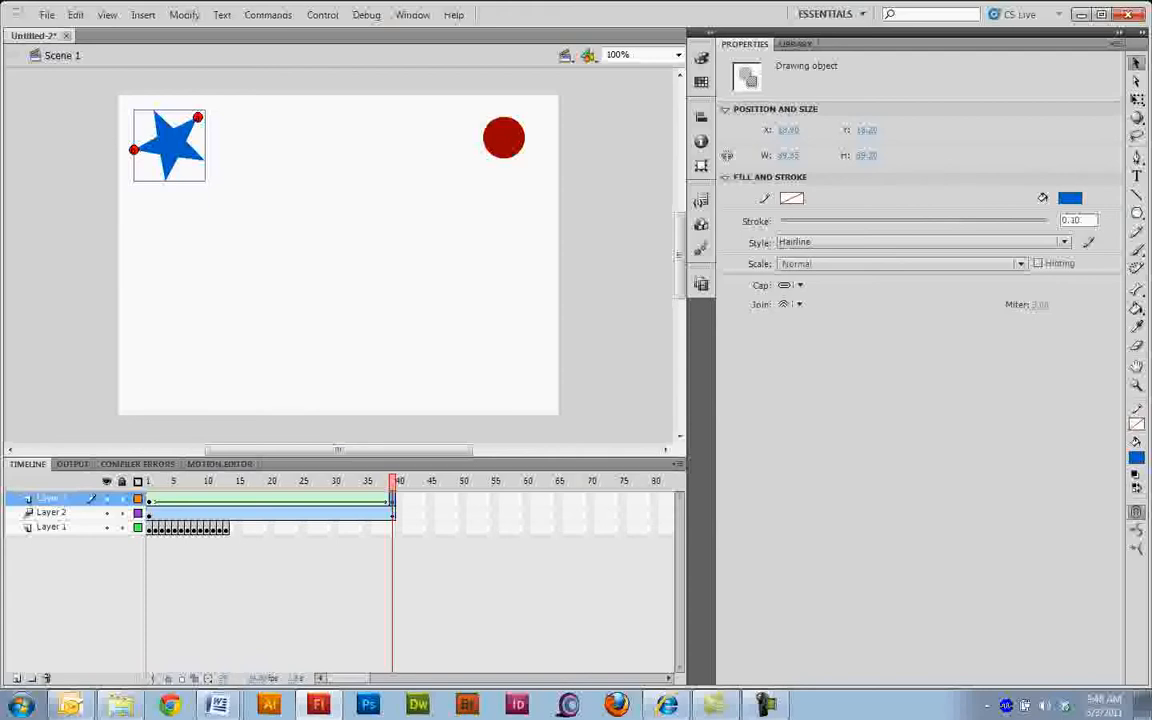
left_click_drag(392, 481, 149, 481)
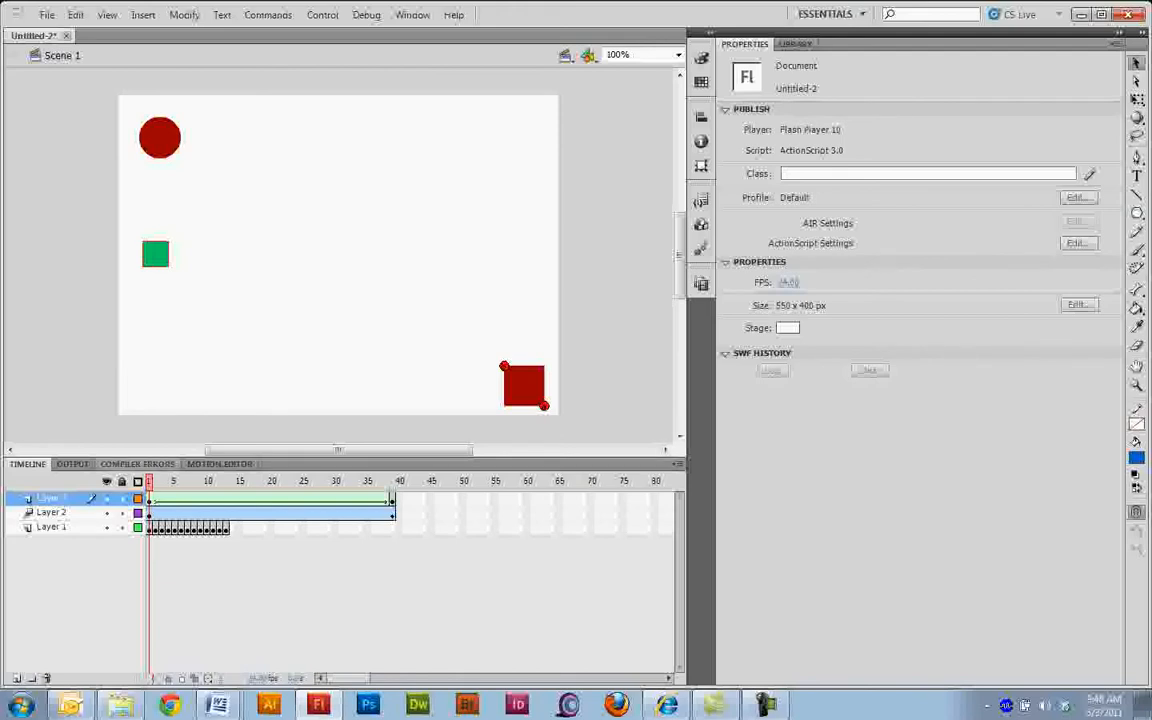
key("Return")
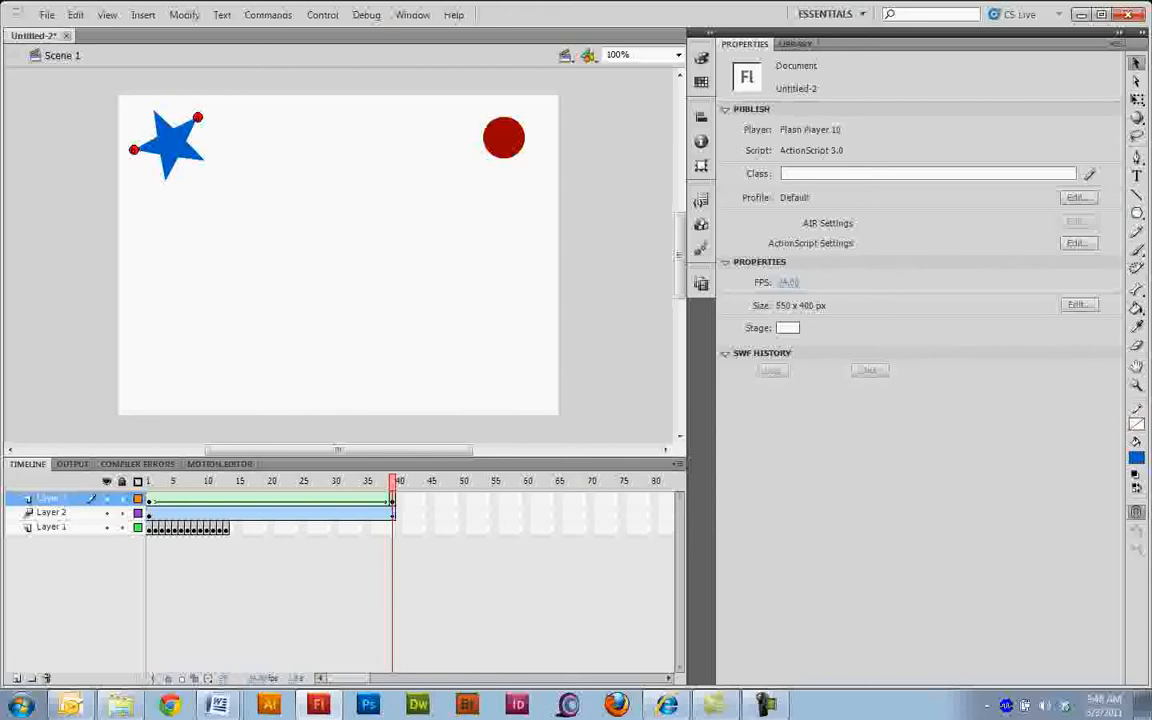
mouse_move(392, 481)
left_mouse_down()
mouse_move(148, 481)
mouse_move(392, 481)
left_mouse_up()
mouse_move(392, 483)
left_mouse_down()
mouse_move(147, 483)
mouse_move(393, 483)
left_mouse_up()
- On a new layer at frame 1, draw a periwinkle C-shaped oval primitive about 65 px wide near the stage's lower-left corner
left_click(16, 678)
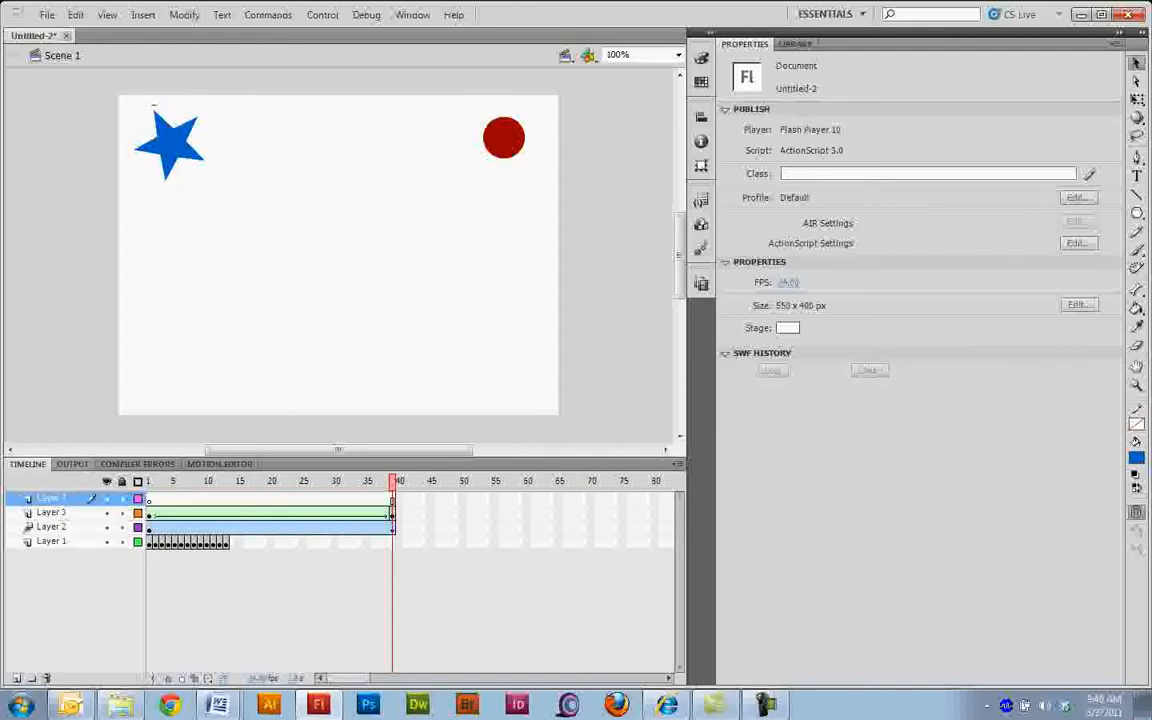
left_click(149, 498)
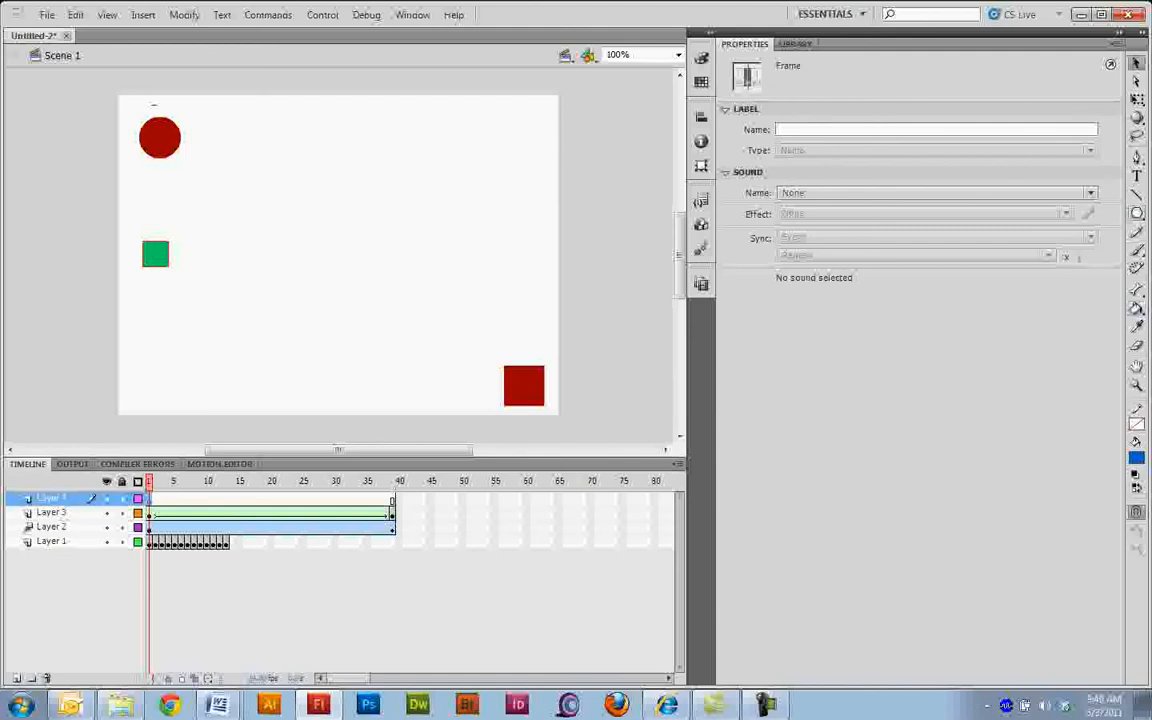
left_click(1136, 213)
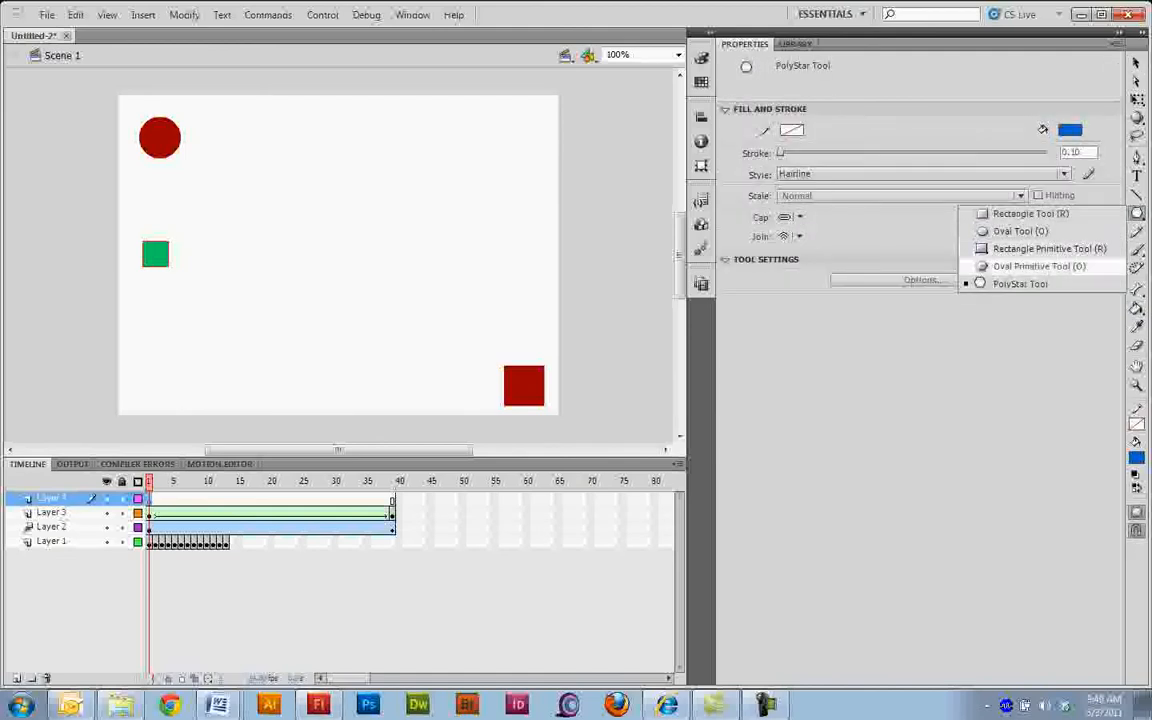
left_click(1040, 266)
left_click(1070, 130)
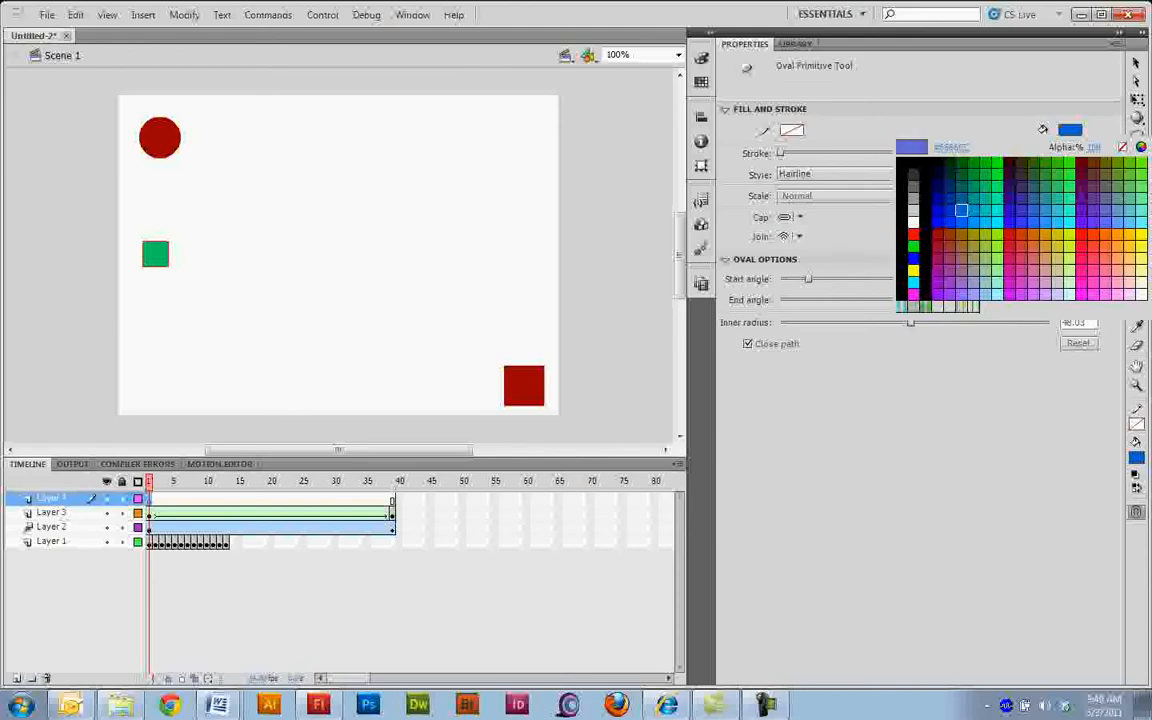
left_click(961, 210)
left_click_drag(145, 357, 197, 407)
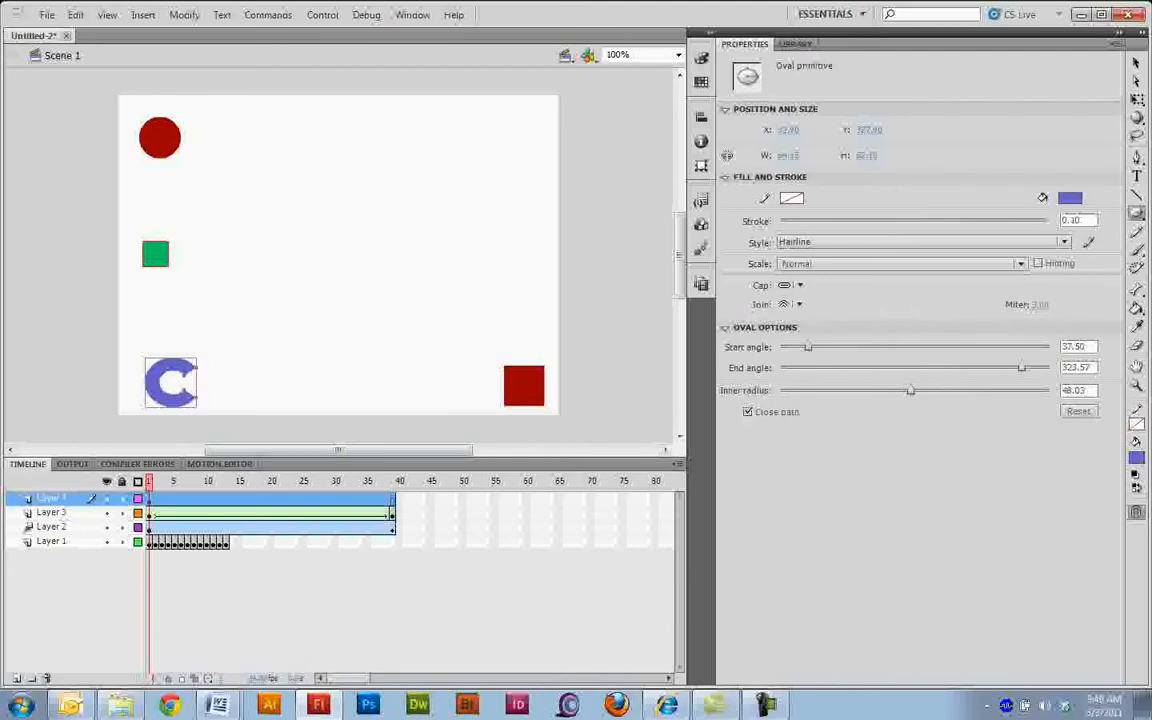
- Add a keyframe at frame 39 with the C shape moved to the stage's lower-right corner, and preview it with a classic tween
left_click(392, 498)
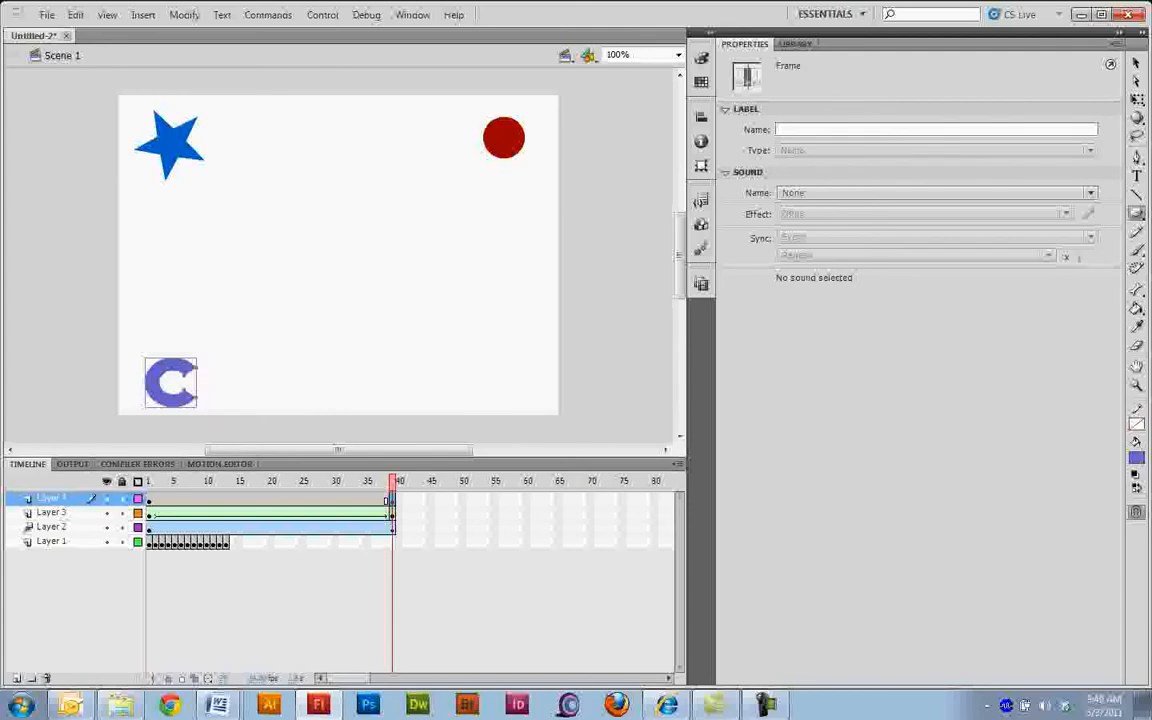
key("v")
left_click_drag(160, 385, 516, 385)
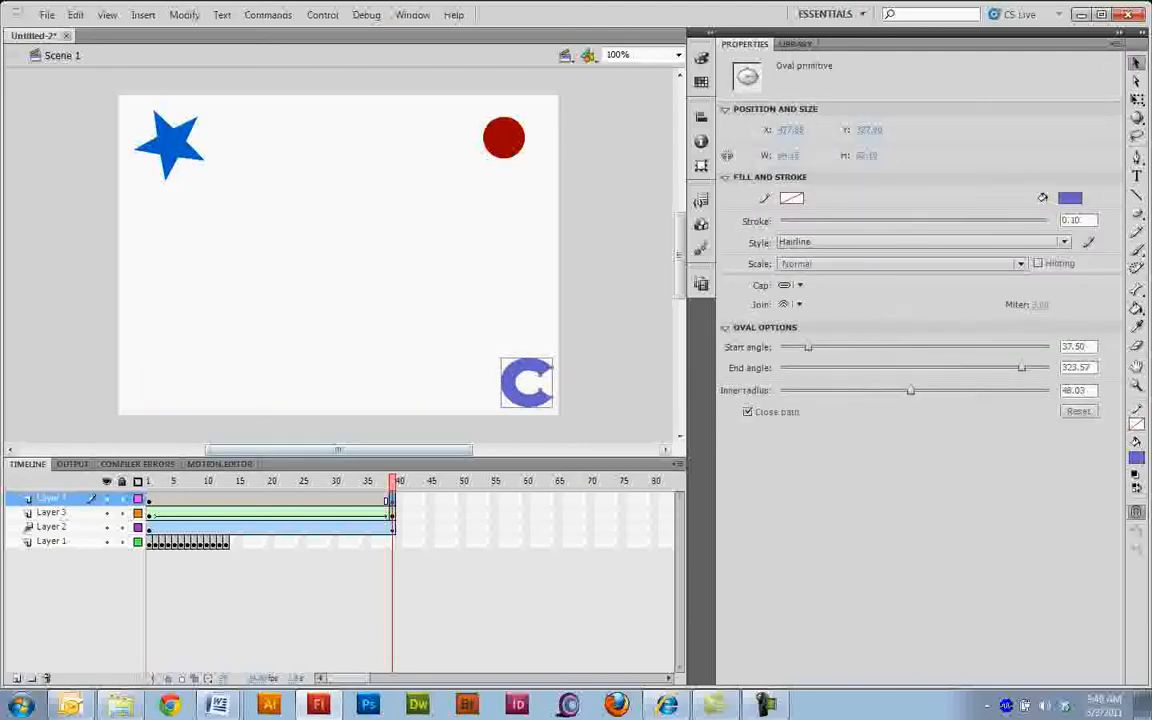
right_click(290, 498)
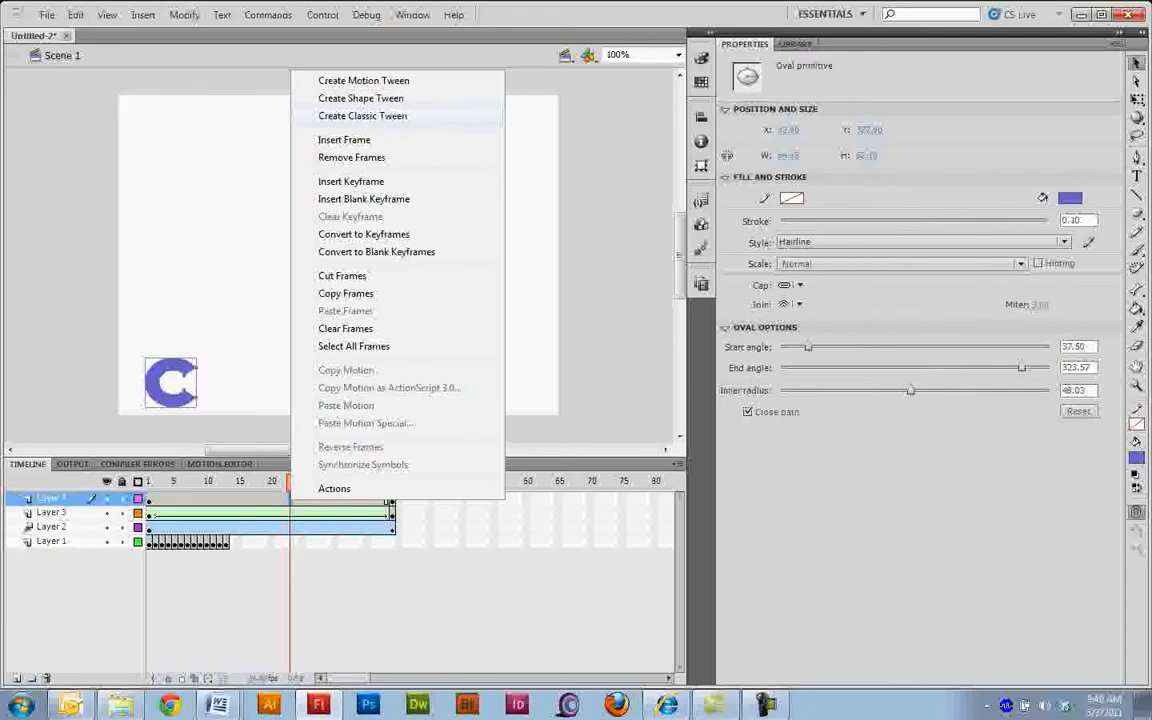
left_click(362, 116)
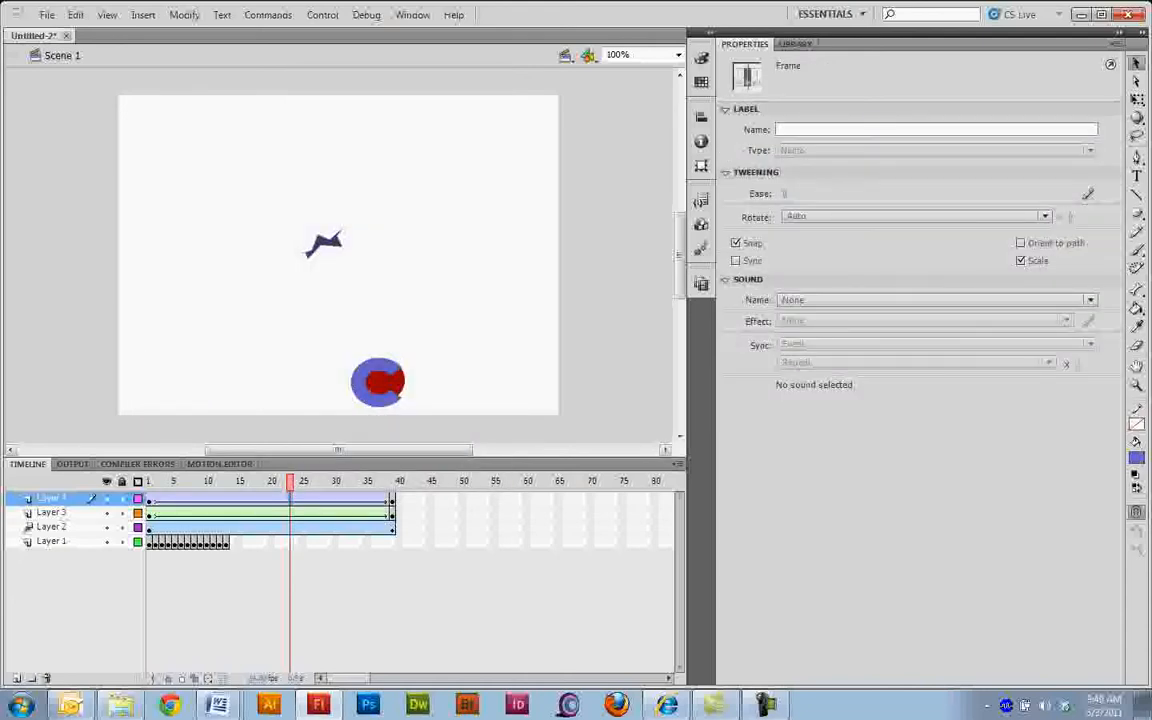
mouse_move(290, 481)
left_mouse_down()
mouse_move(167, 481)
mouse_move(337, 481)
mouse_move(290, 481)
left_mouse_up()
key("Return")
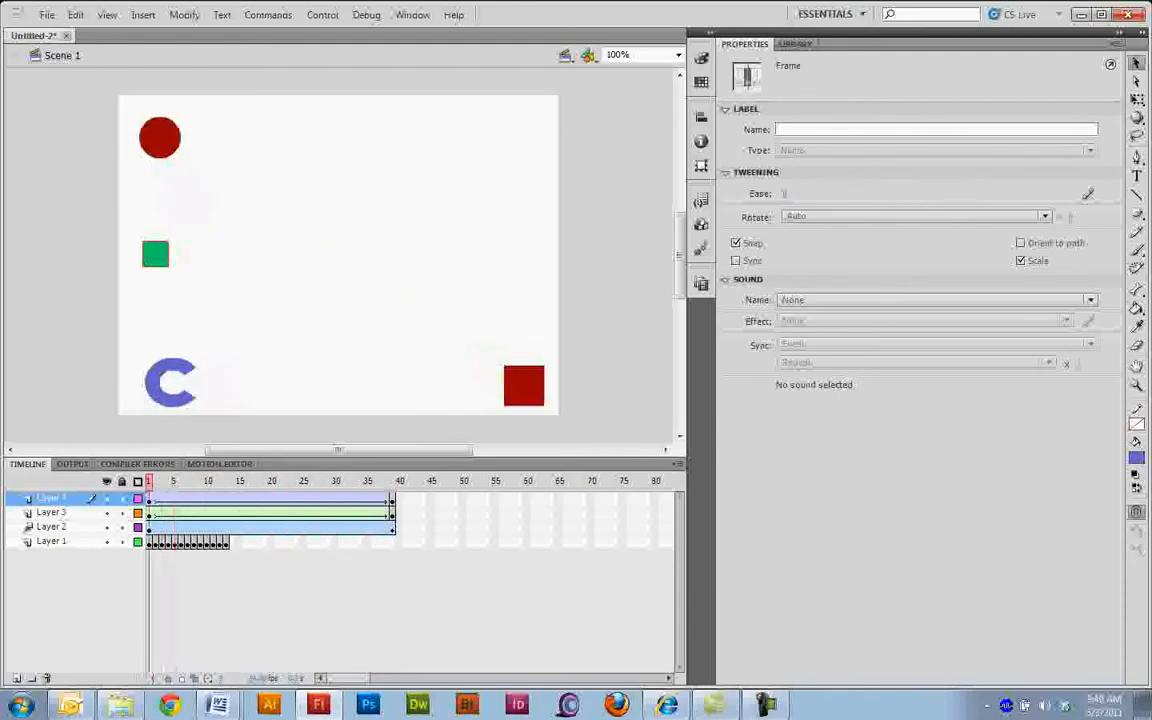
left_click_drag(174, 481, 149, 481)
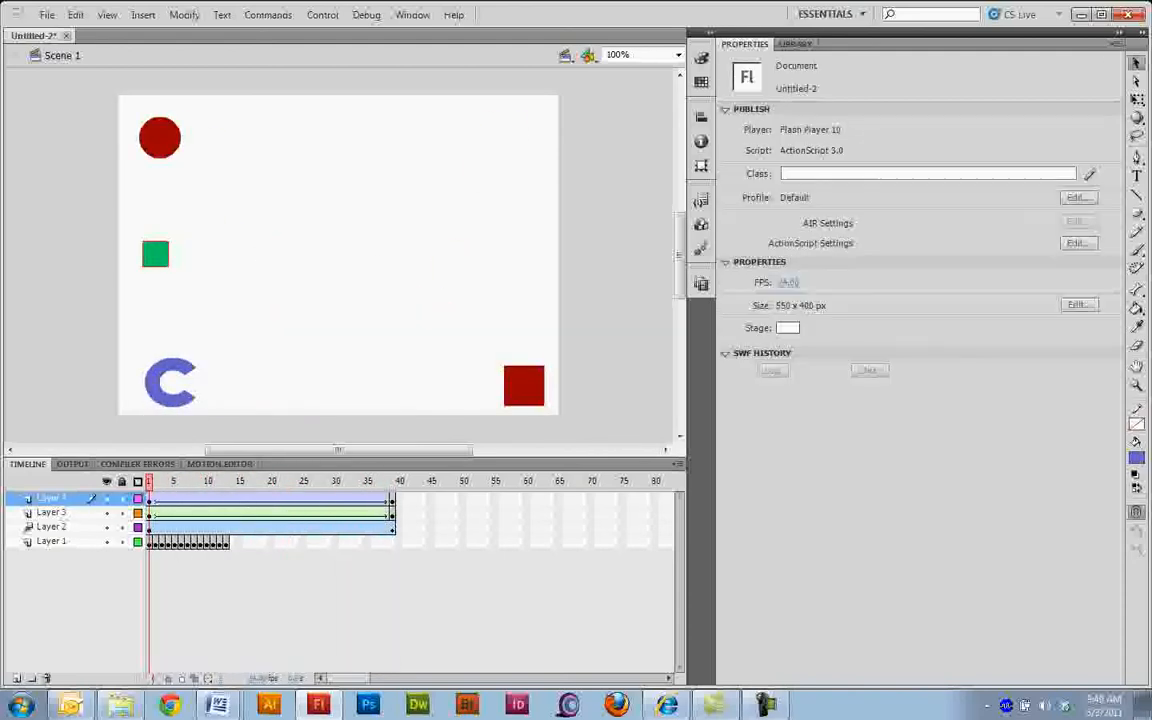
- Set the C shape's classic tween to rotate CCW 5 times and play it from frame 1
left_click(258, 481)
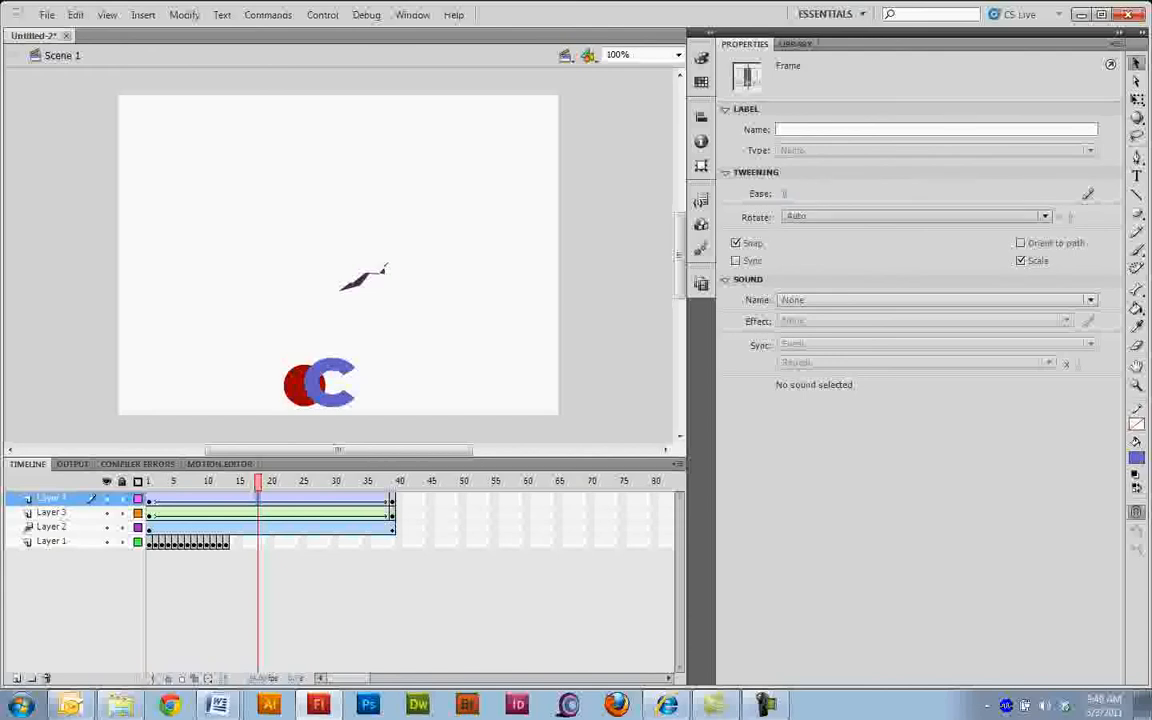
left_click(830, 216)
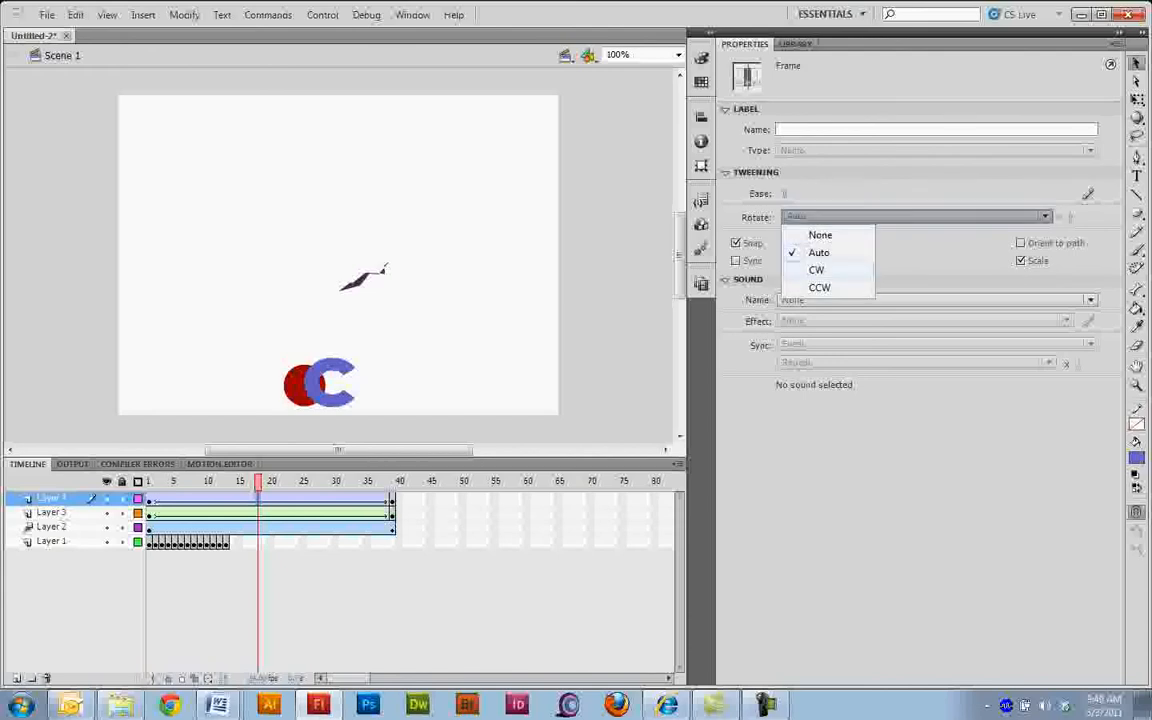
left_click(819, 287)
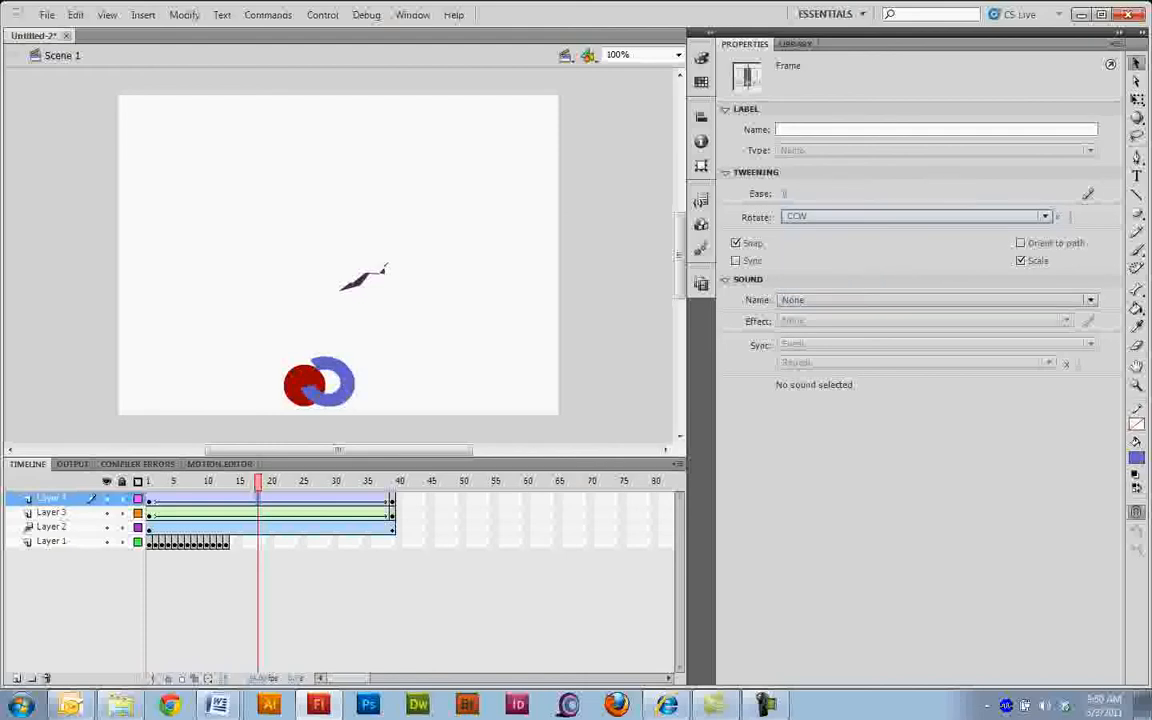
left_click(1071, 216)
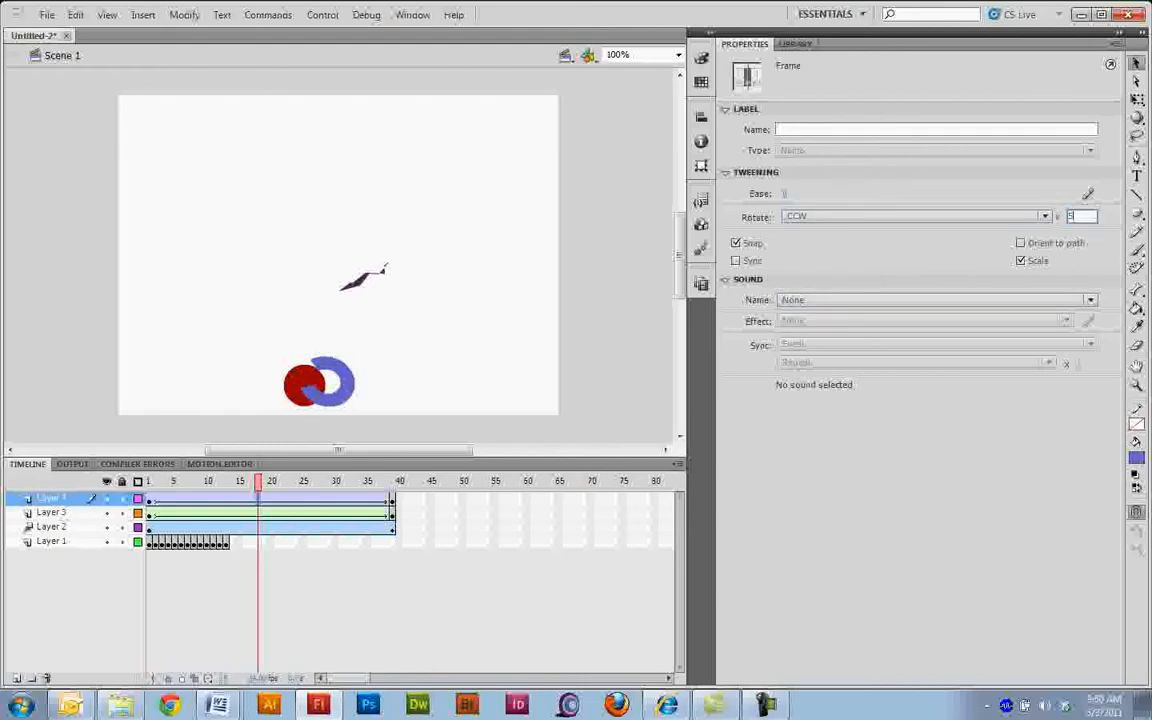
left_click_drag(258, 482, 149, 482)
key("Return")
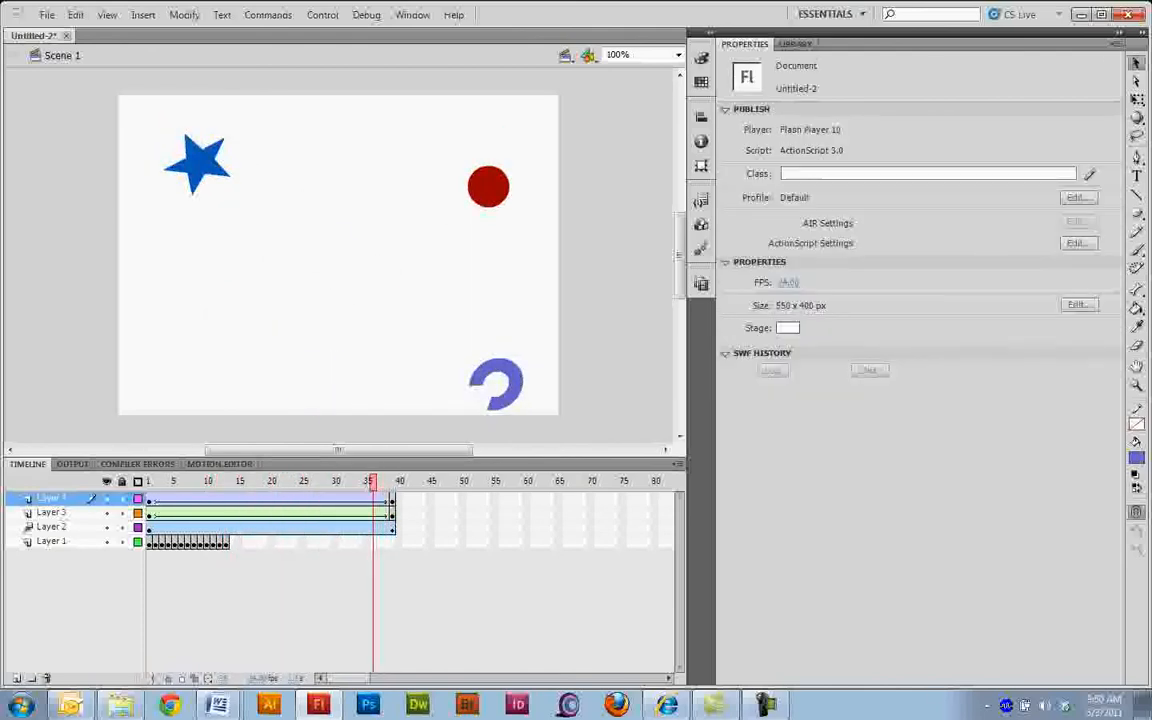
- Change the C shape's classic tween rotation direction to CW and replay the animation from frame 1
left_click(283, 499)
left_click(914, 216)
left_click(818, 270)
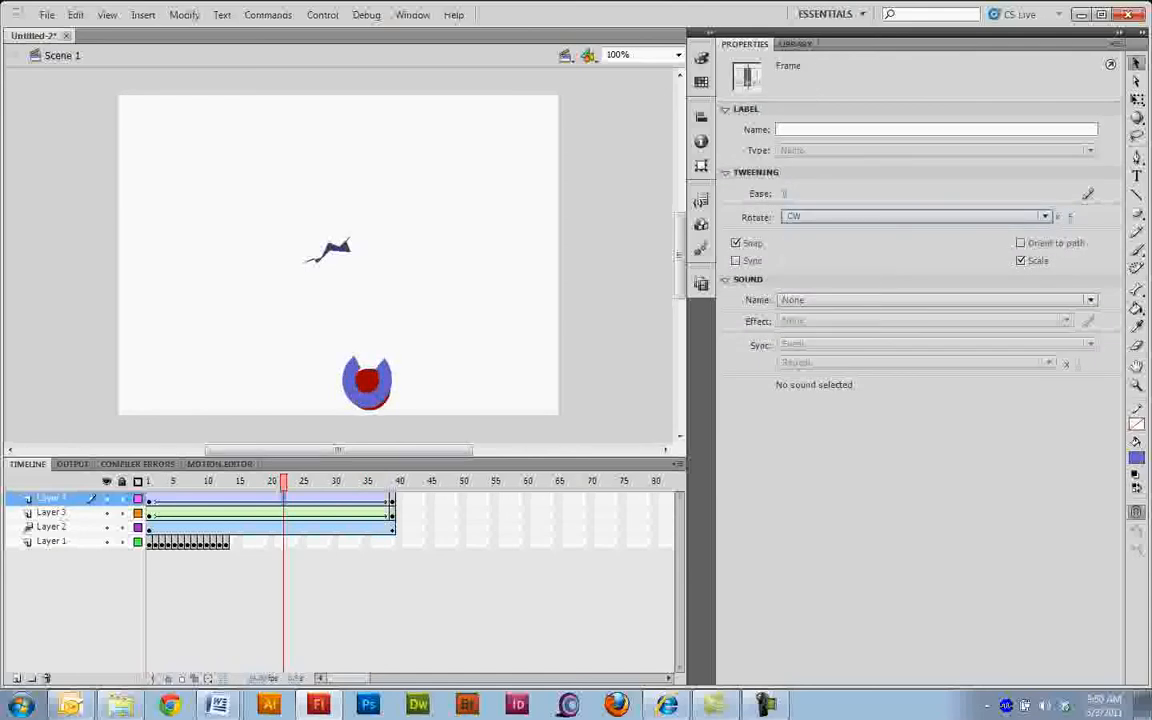
left_click_drag(283, 481, 149, 481)
key("Return")
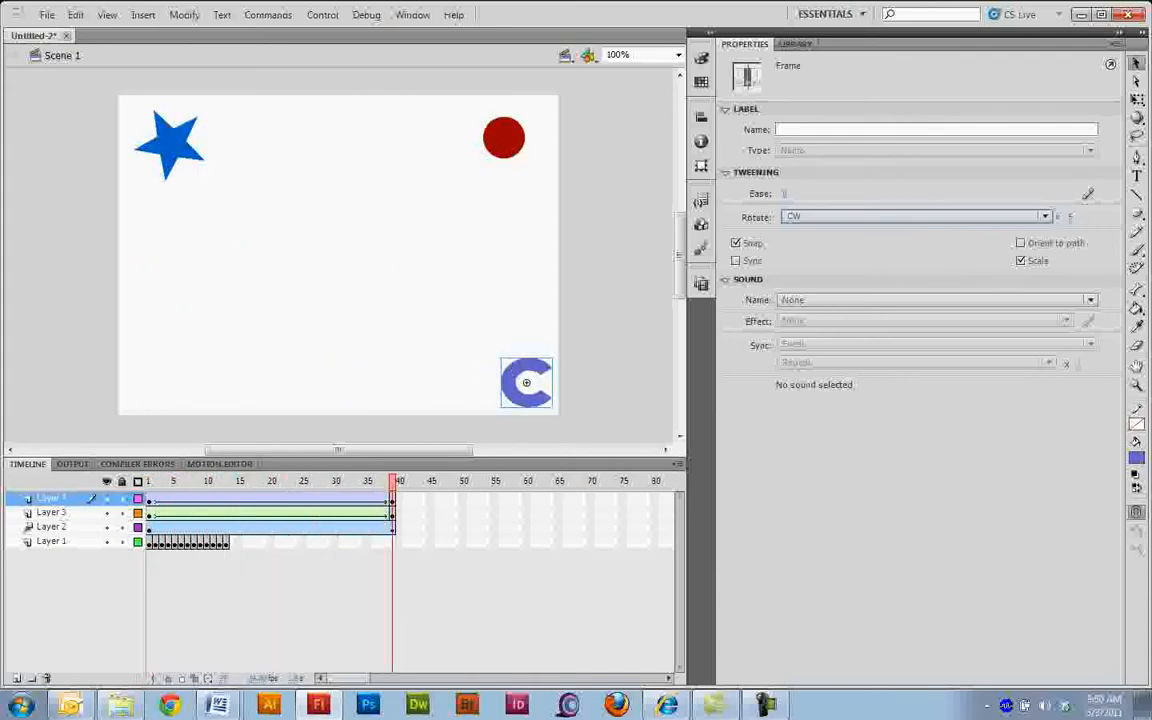
key("Return")
left_click_drag(392, 481, 194, 481)
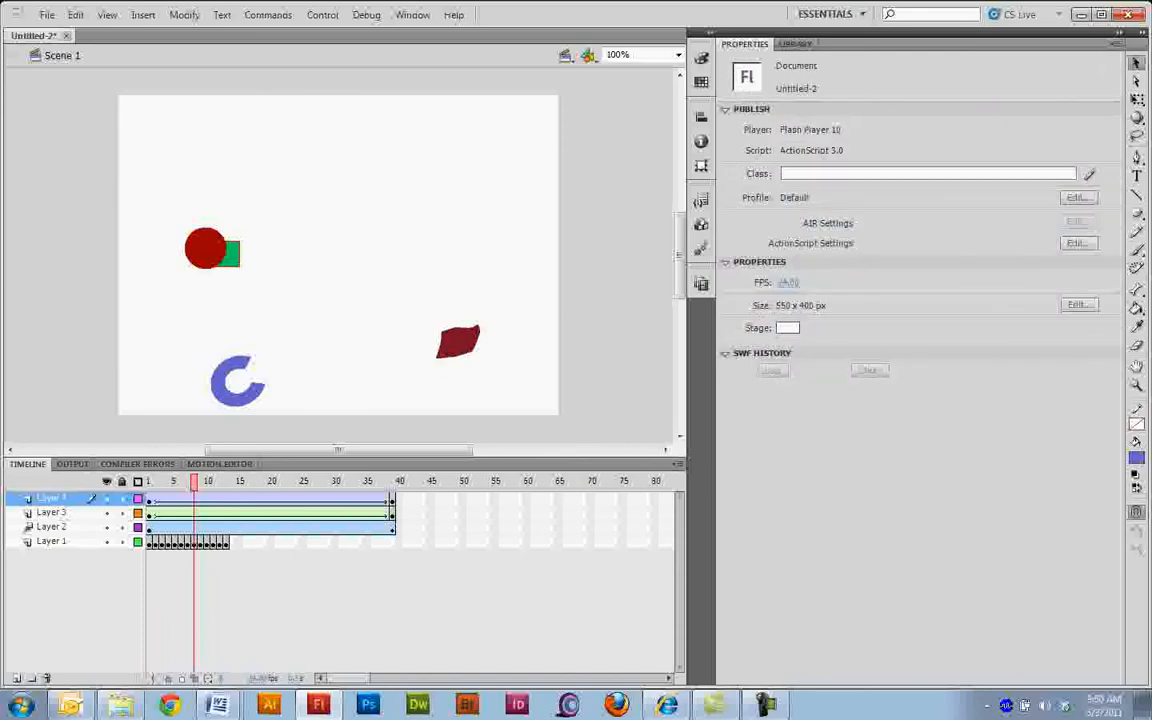
- Examine the classic tween's ease setting and the properties of the red circle's motion tween
left_click(251, 498)
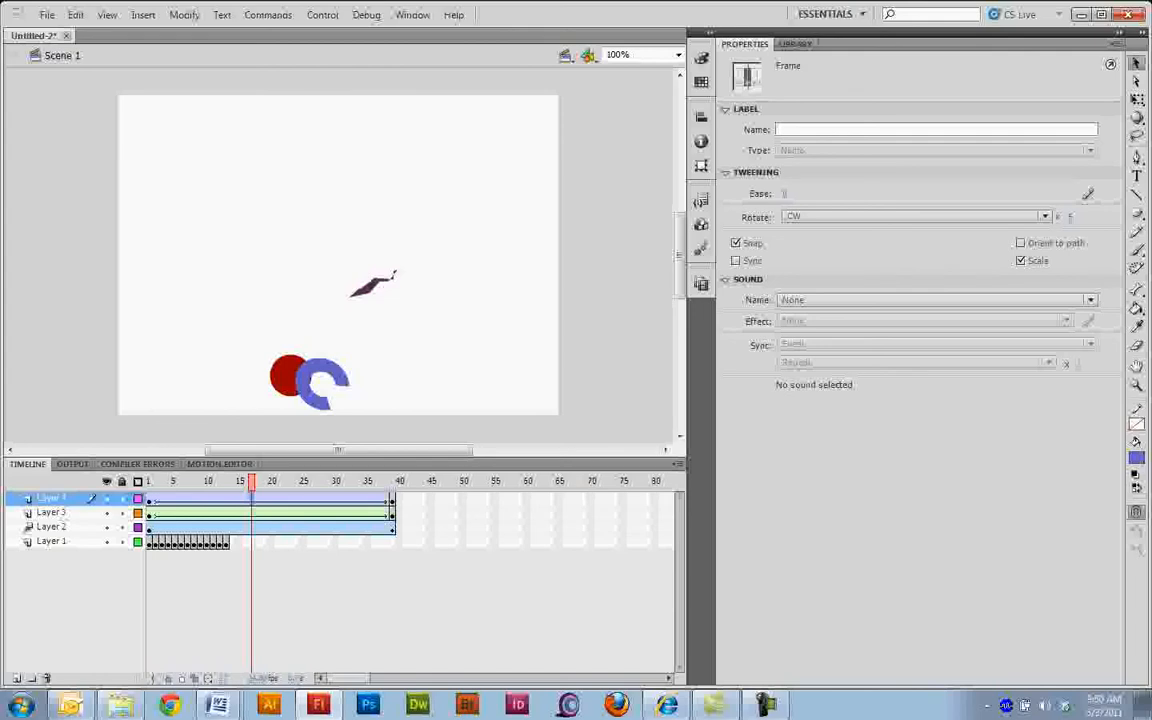
left_click(785, 193)
key("Escape")
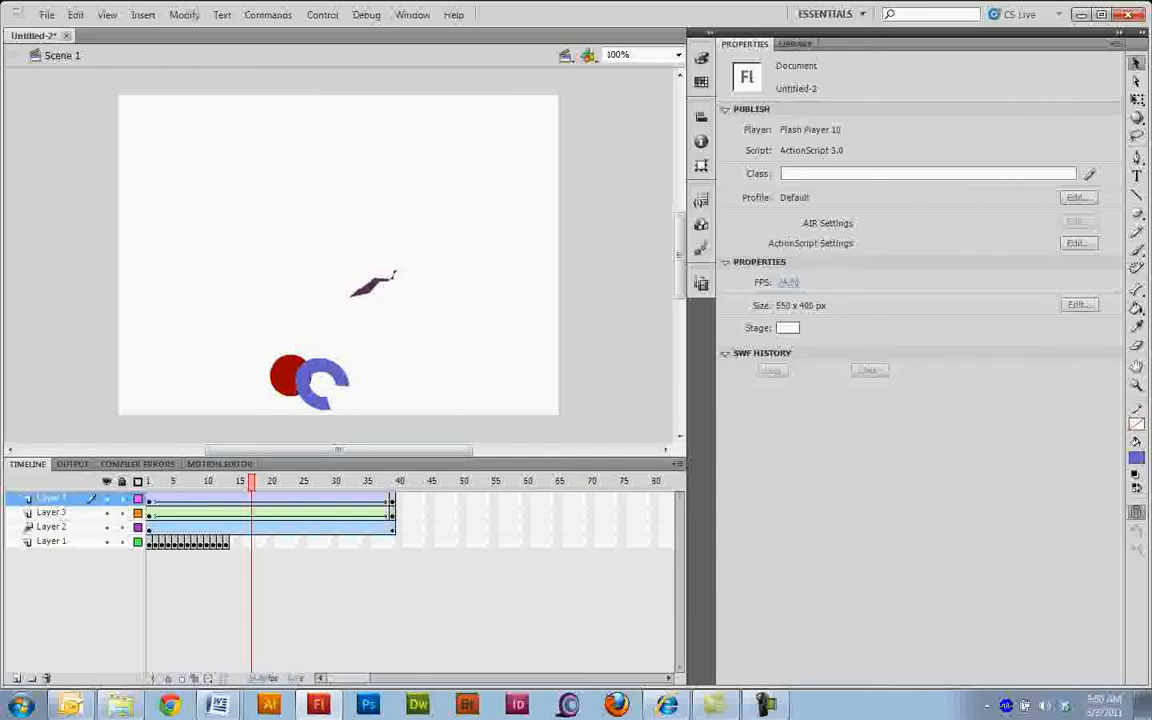
key("Return")
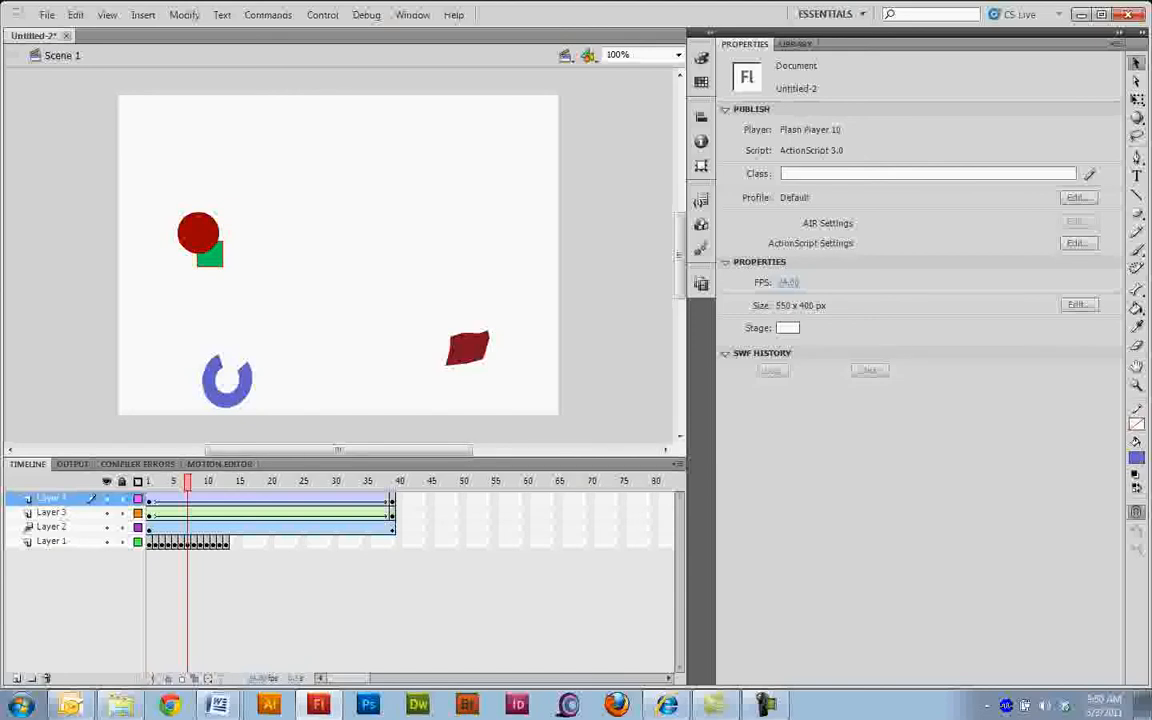
left_click(245, 527)
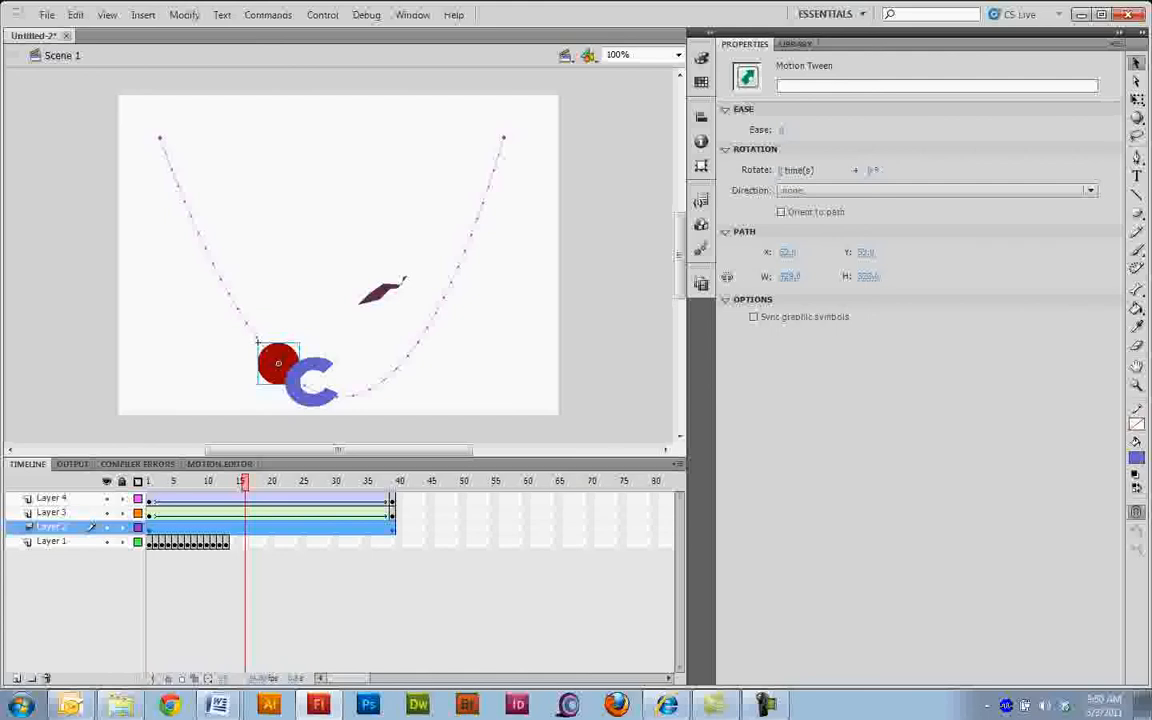
- At frame 16, move the red circle down to the stage's bottom edge and squash it vertically into a thin ellipse
left_click_drag(278, 363, 329, 393)
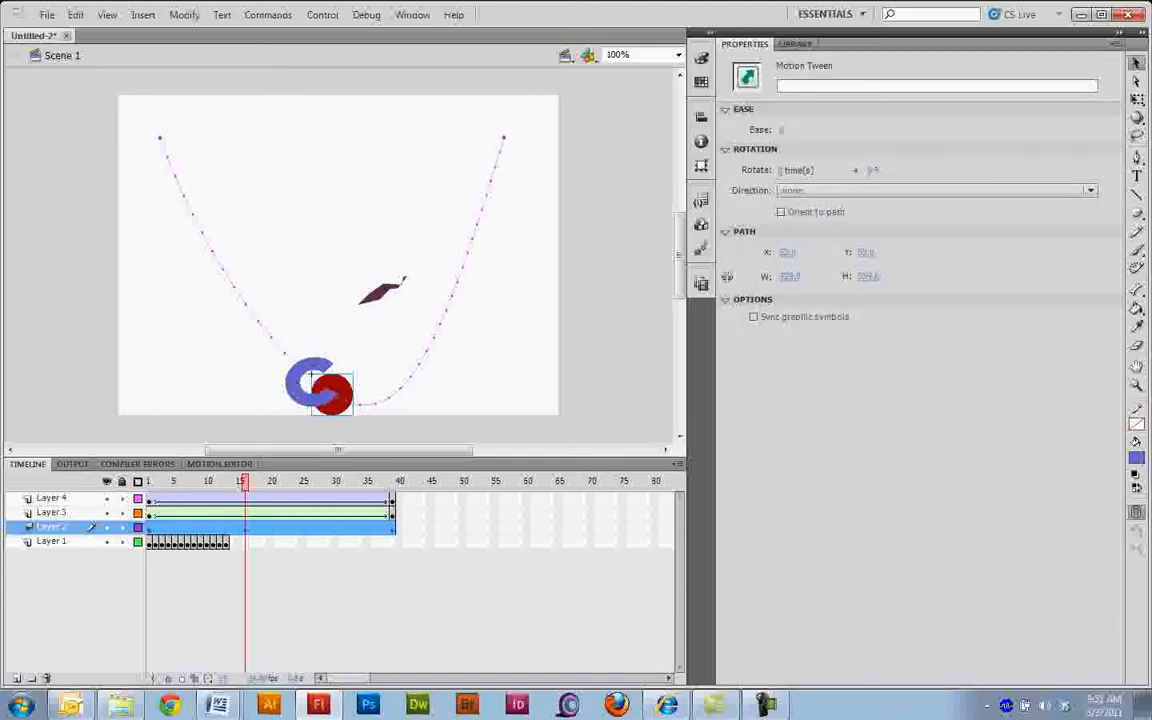
left_click(331, 393)
left_click_drag(332, 374, 332, 389)
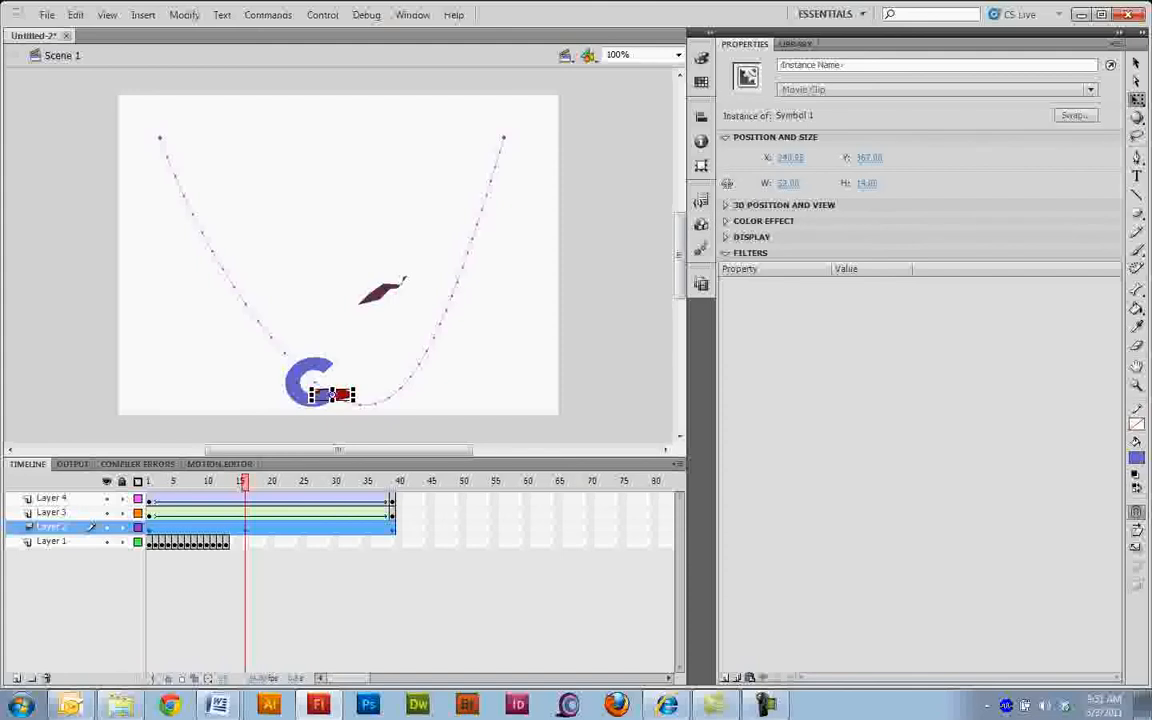
- Set the red circle's motion tween to rotate 4 times and play the animation from near its start
left_click(264, 481)
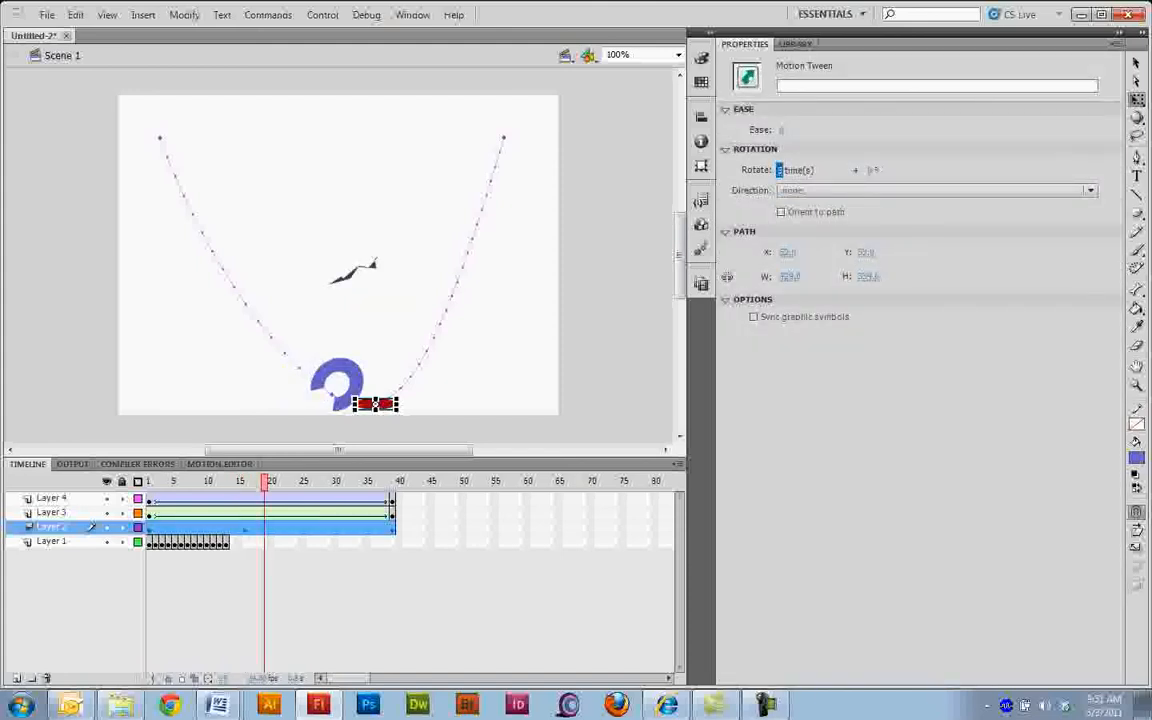
type("4")
key("Return")
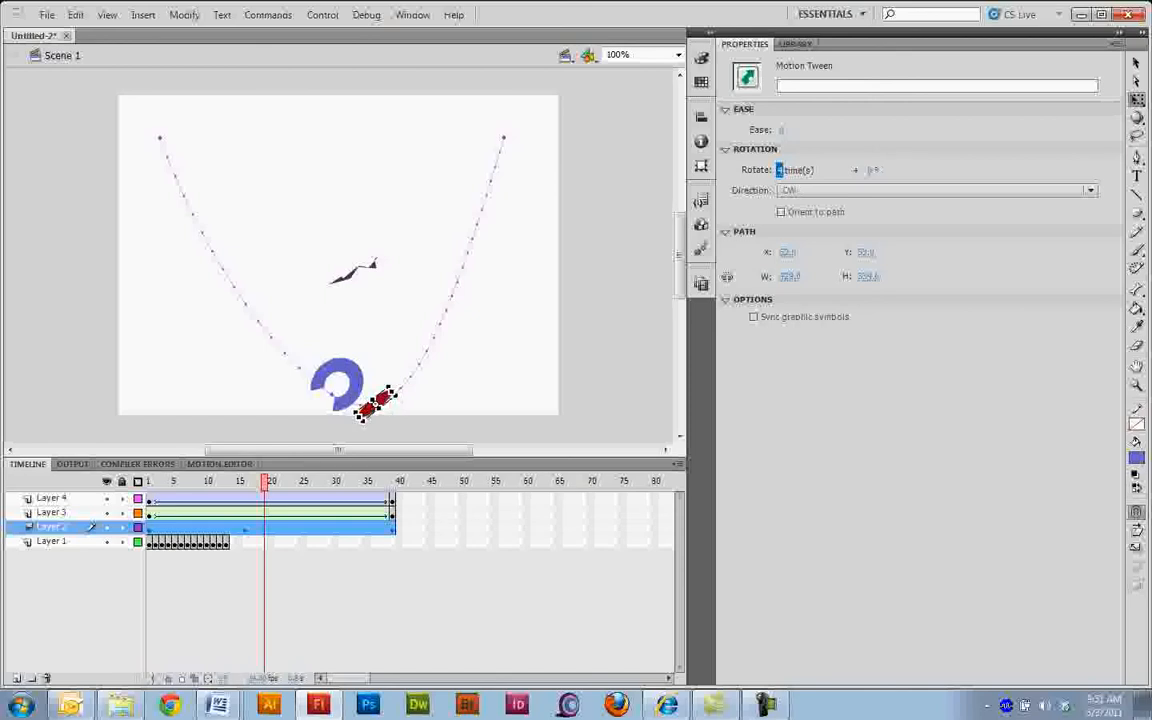
left_click_drag(264, 481, 168, 481)
key("Return")
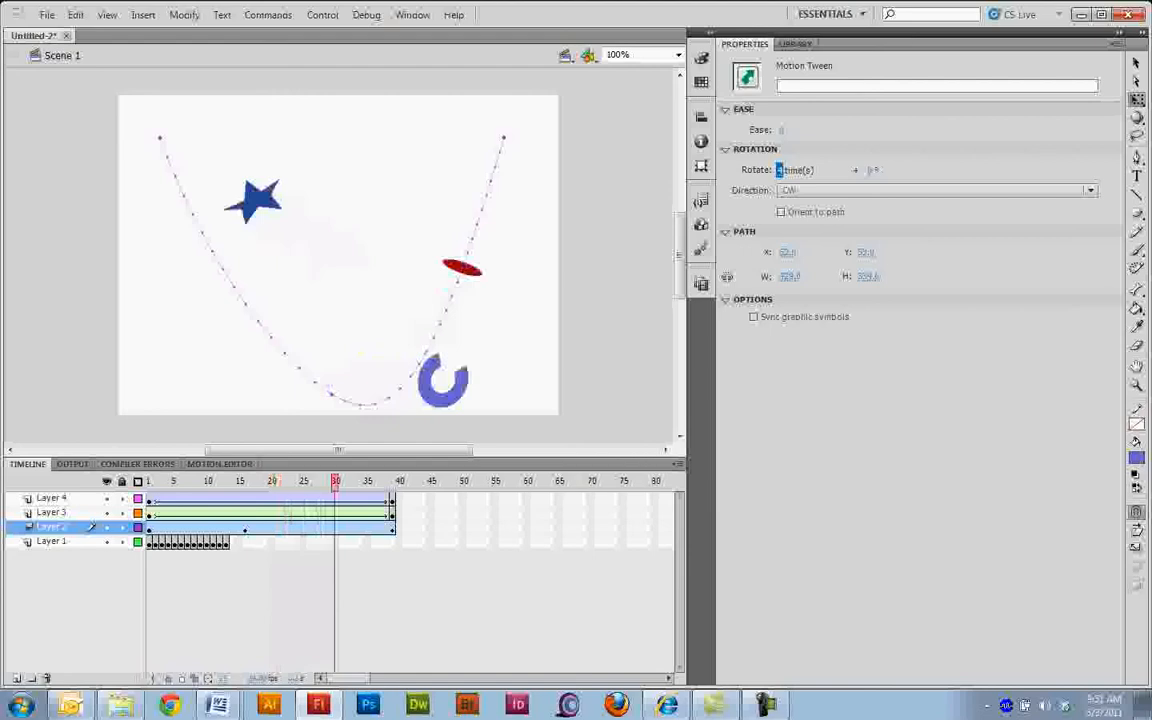
- At frame 39, stretch the flattened red ellipse vertically into a full round circle
mouse_move(392, 481)
left_mouse_down()
mouse_move(149, 481)
mouse_move(392, 481)
left_mouse_up()
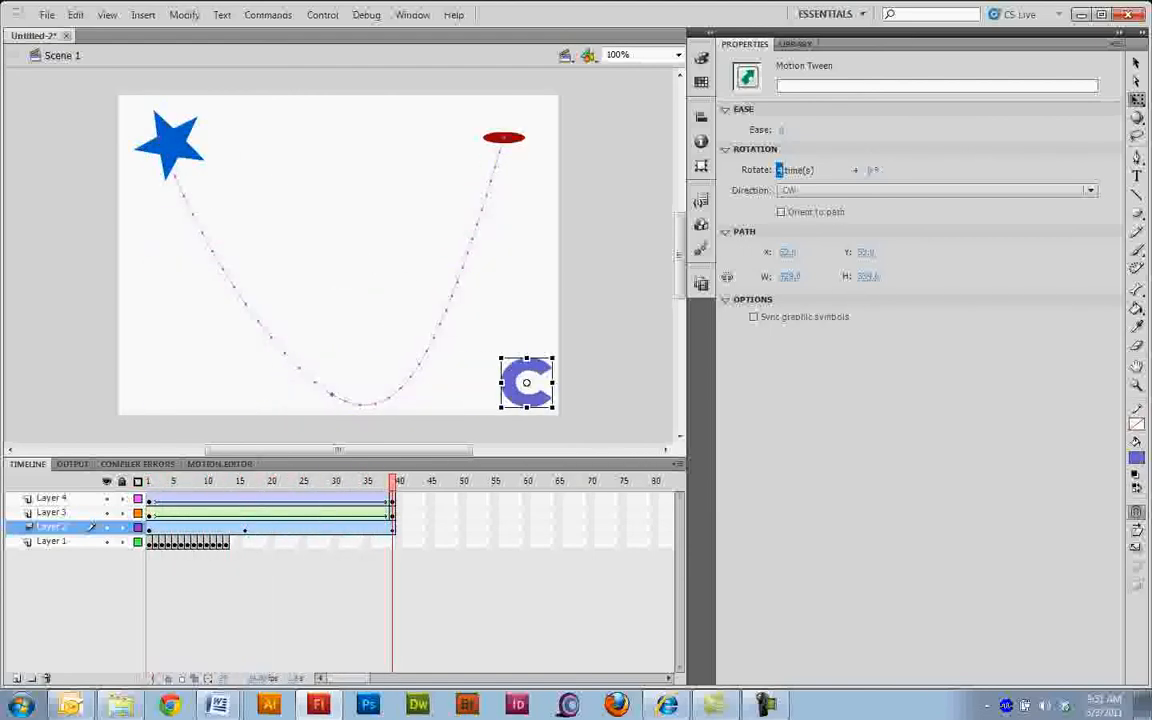
left_click(392, 527)
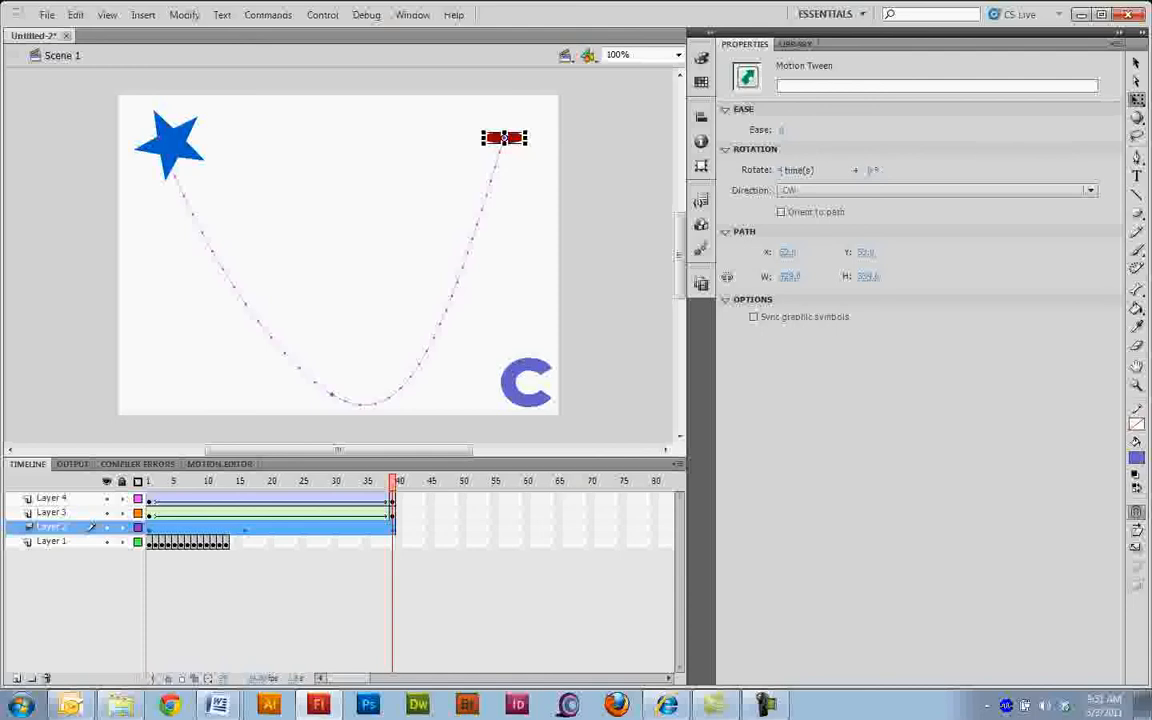
left_click(503, 137)
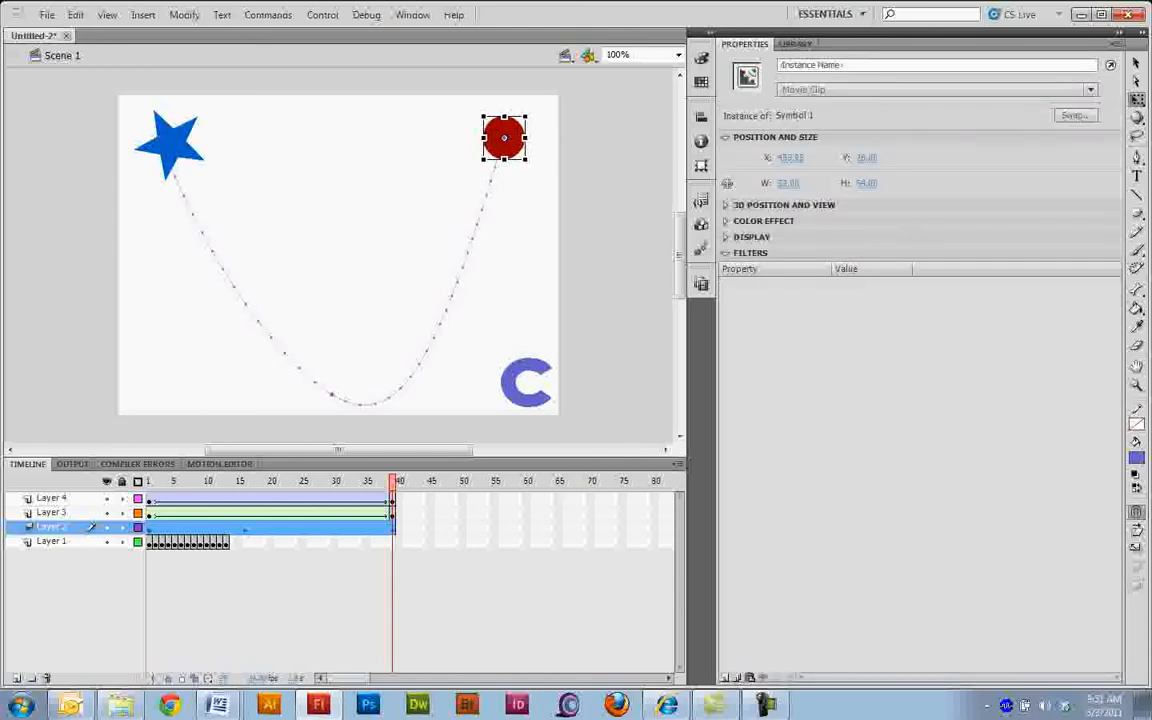